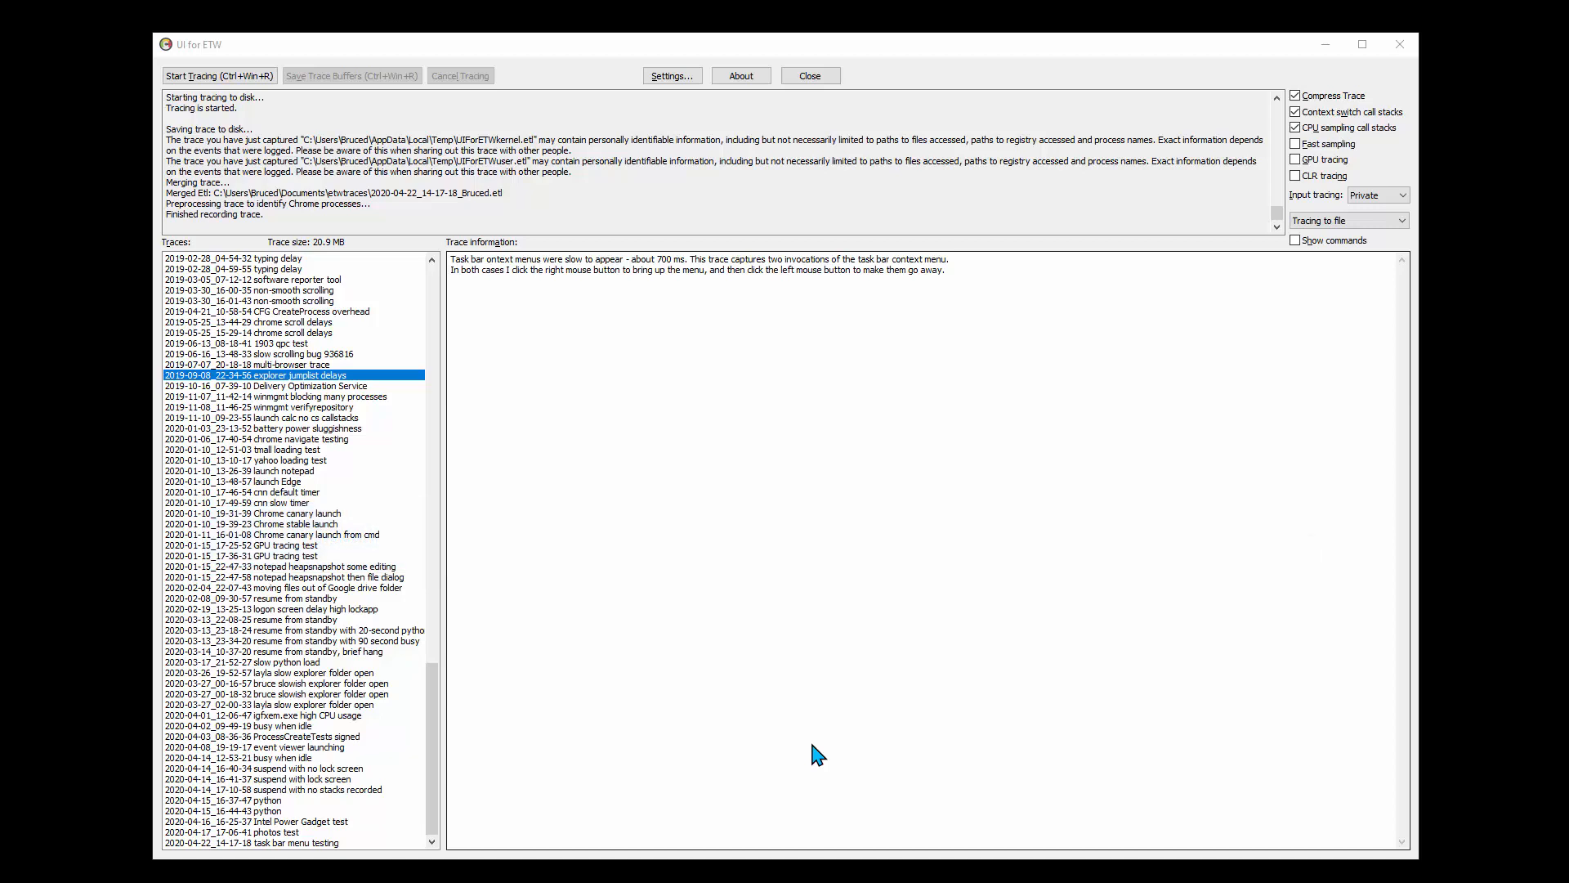
- Open the 2019-09-08_22-34-56 explorer jumplist delays trace in Windows Performance Analyzer
{"action": "left_click", "coordinate": [283, 375]}
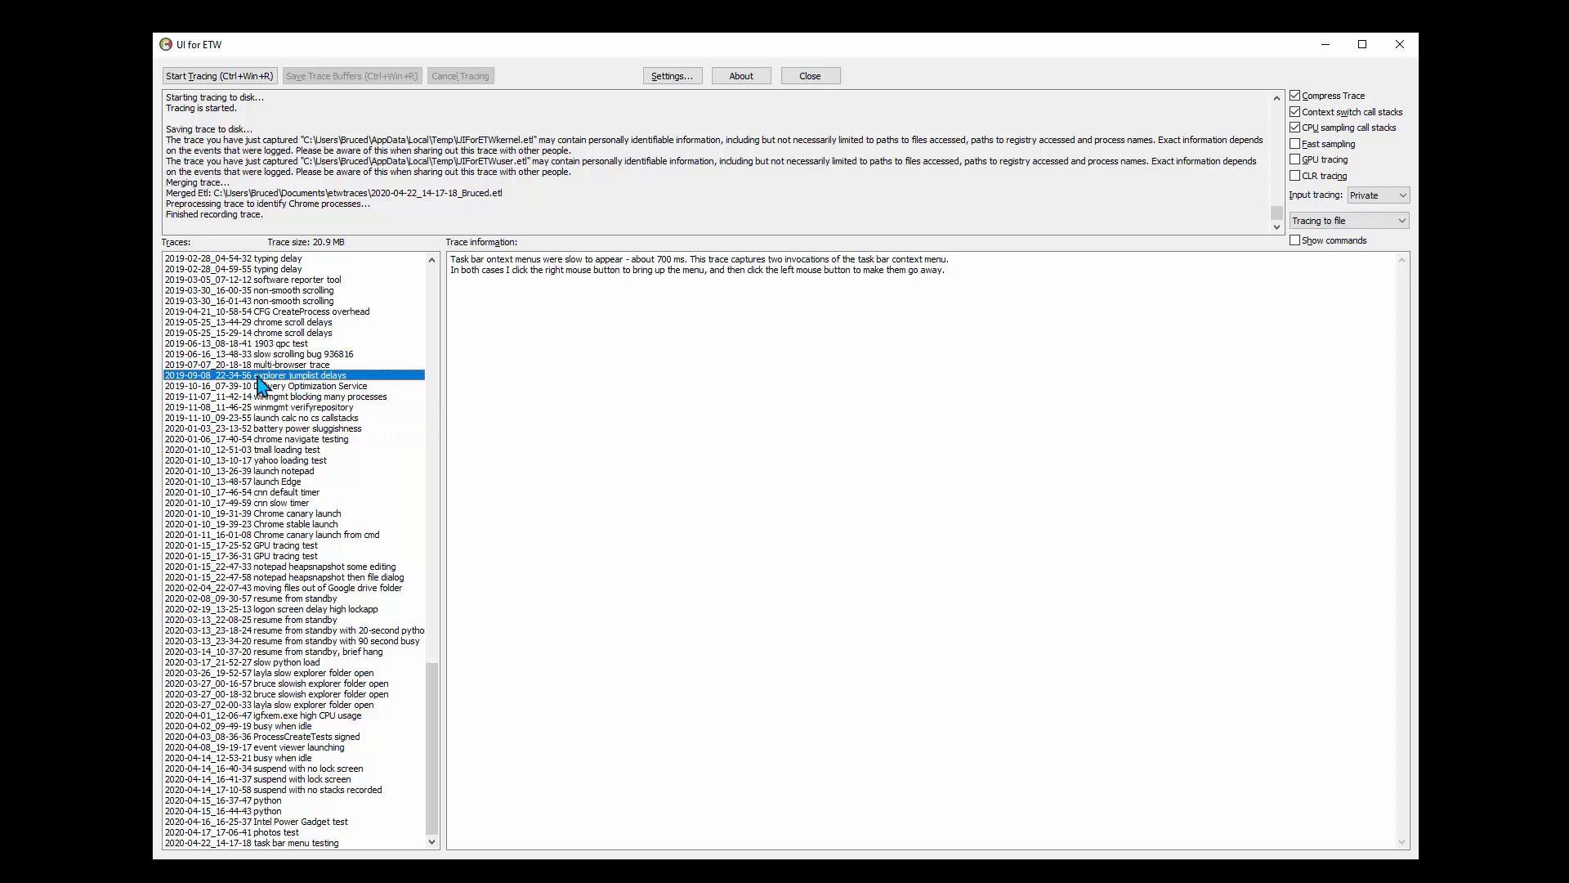
{"action": "double_click", "coordinate": [258, 377]}
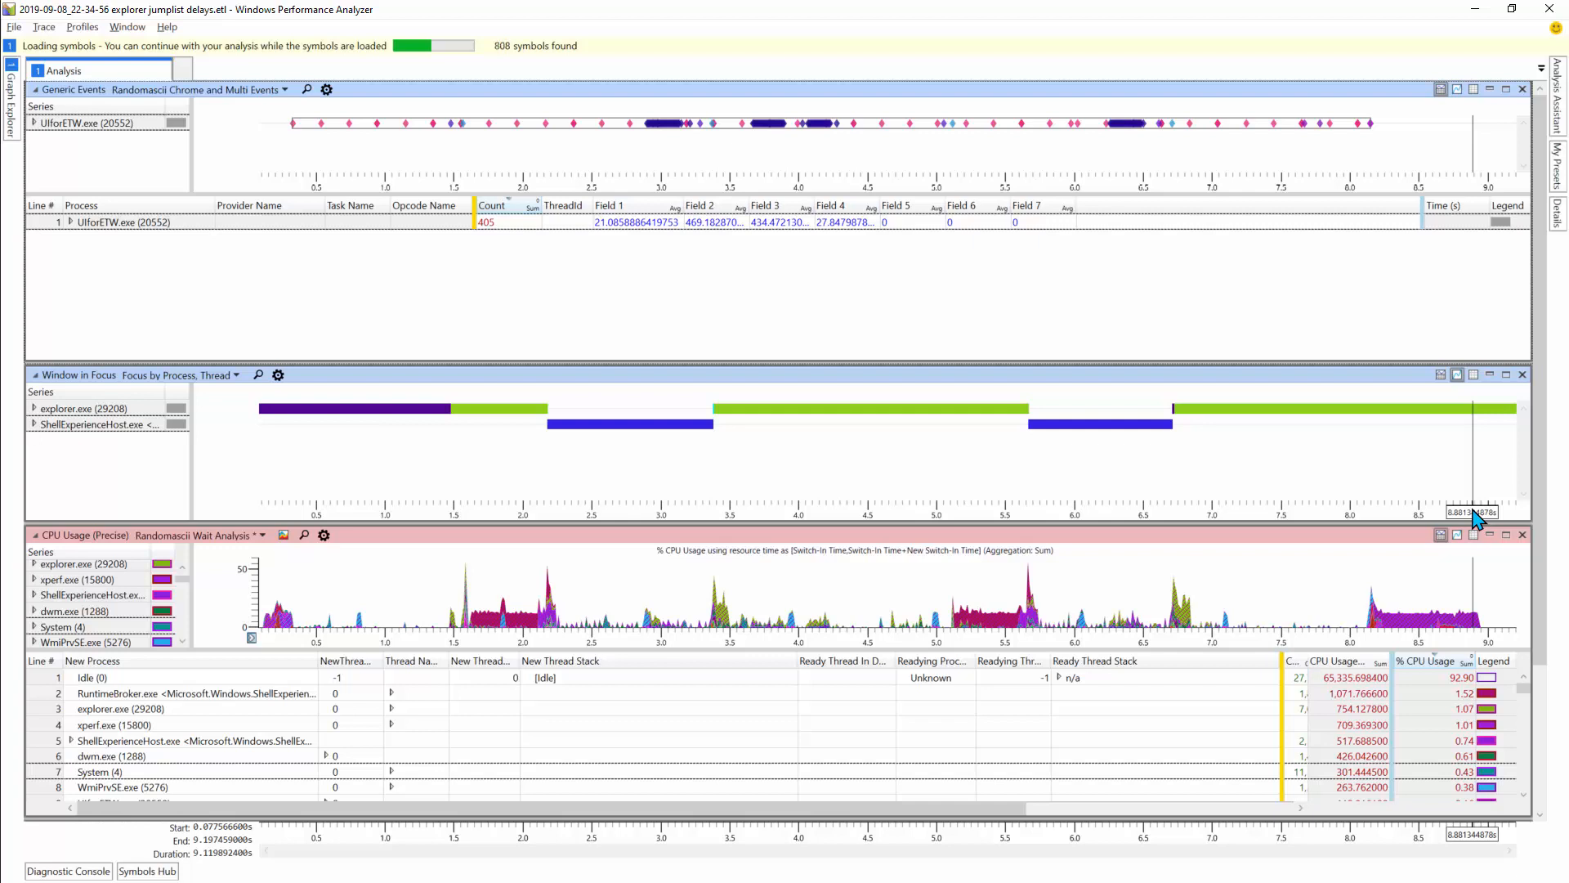
- Expand UIforETW.exe in Generic Events through Multi-Input and Mouse down to the individual MouseUp events
{"action": "left_click", "coordinate": [107, 223]}
{"action": "left_click", "coordinate": [70, 222]}
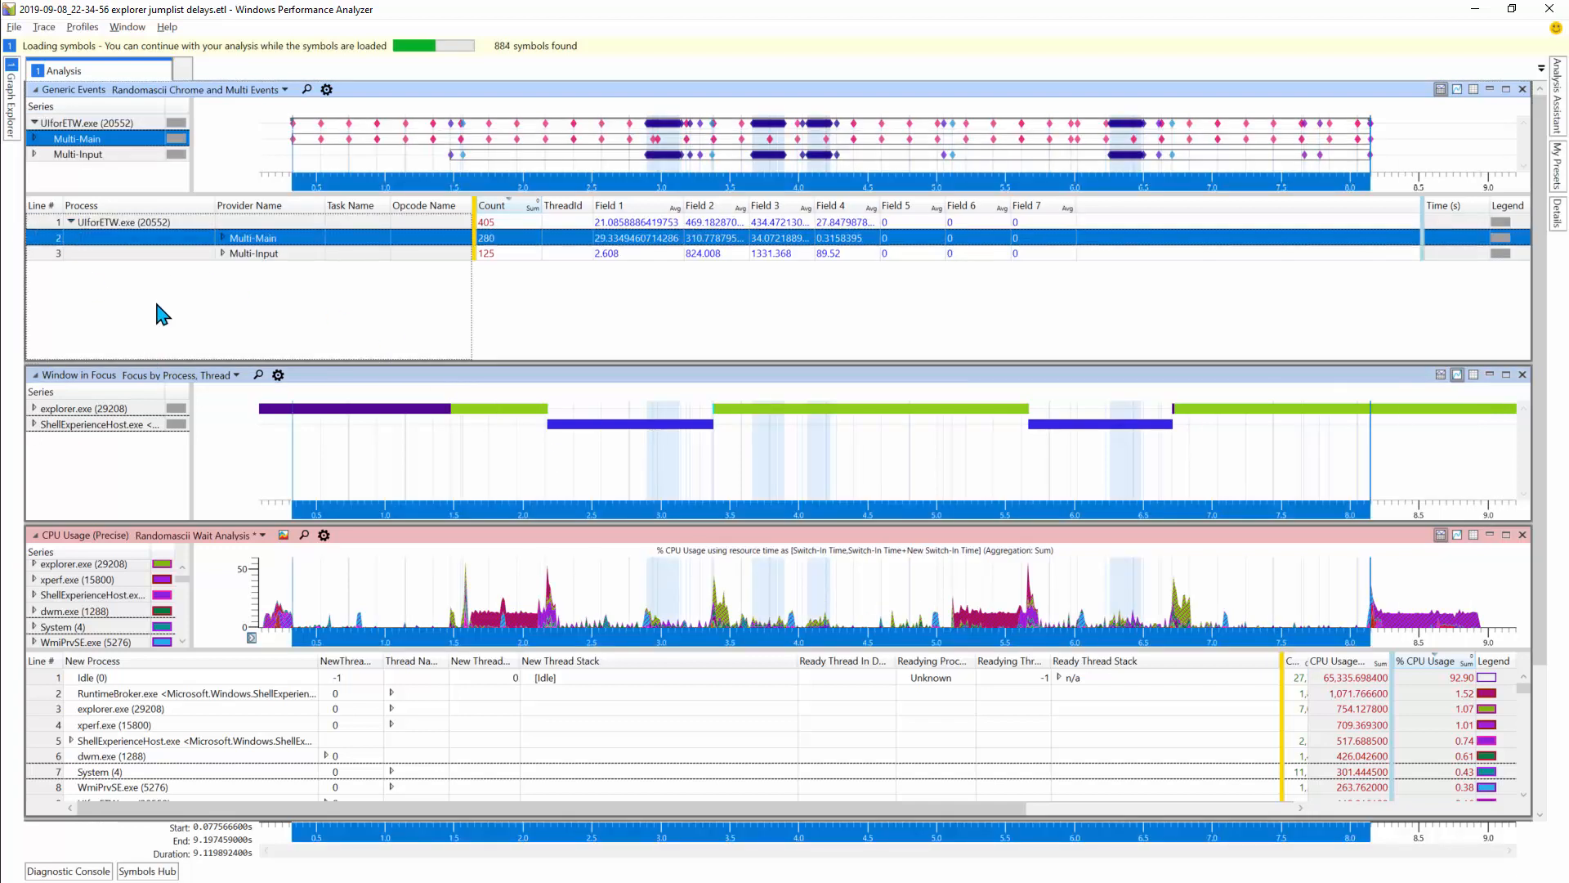
{"action": "left_click", "coordinate": [223, 254]}
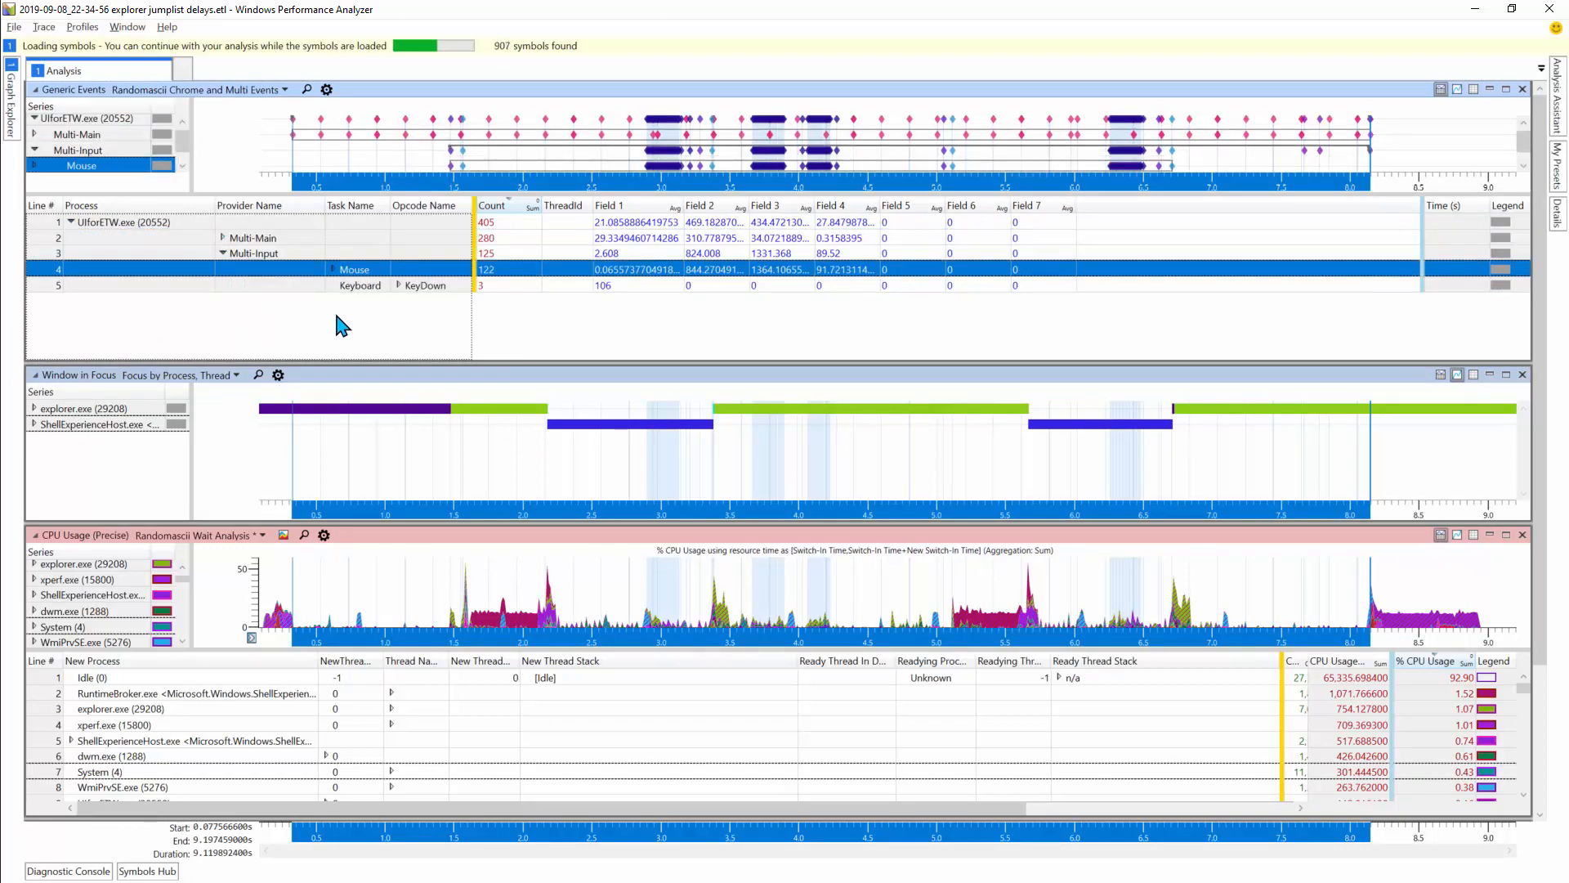
{"action": "left_click", "coordinate": [333, 270]}
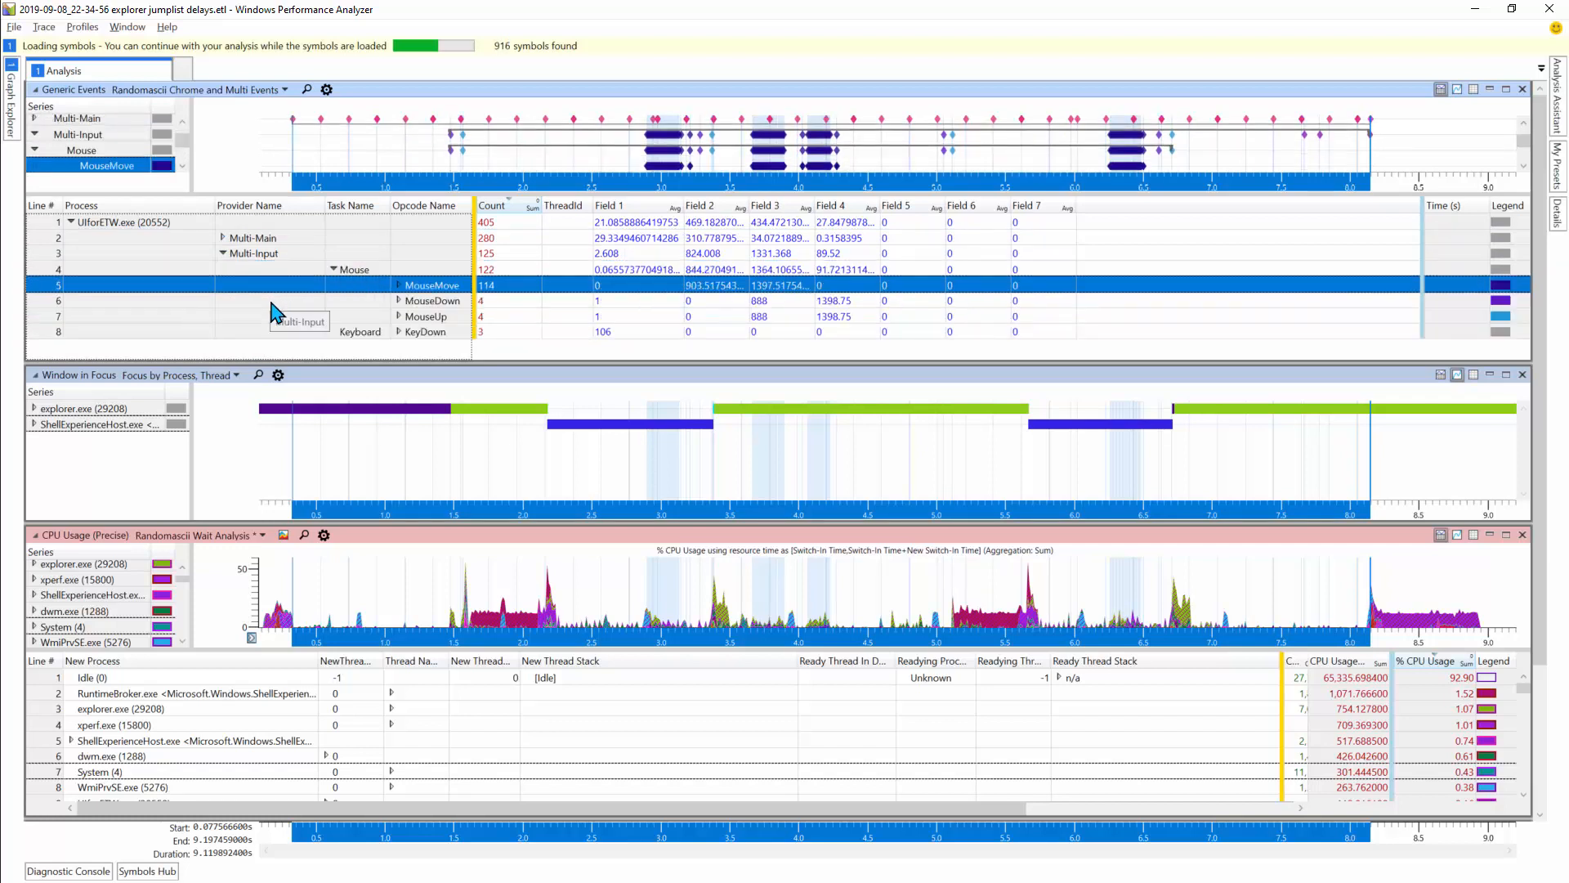
{"action": "left_click", "coordinate": [423, 322]}
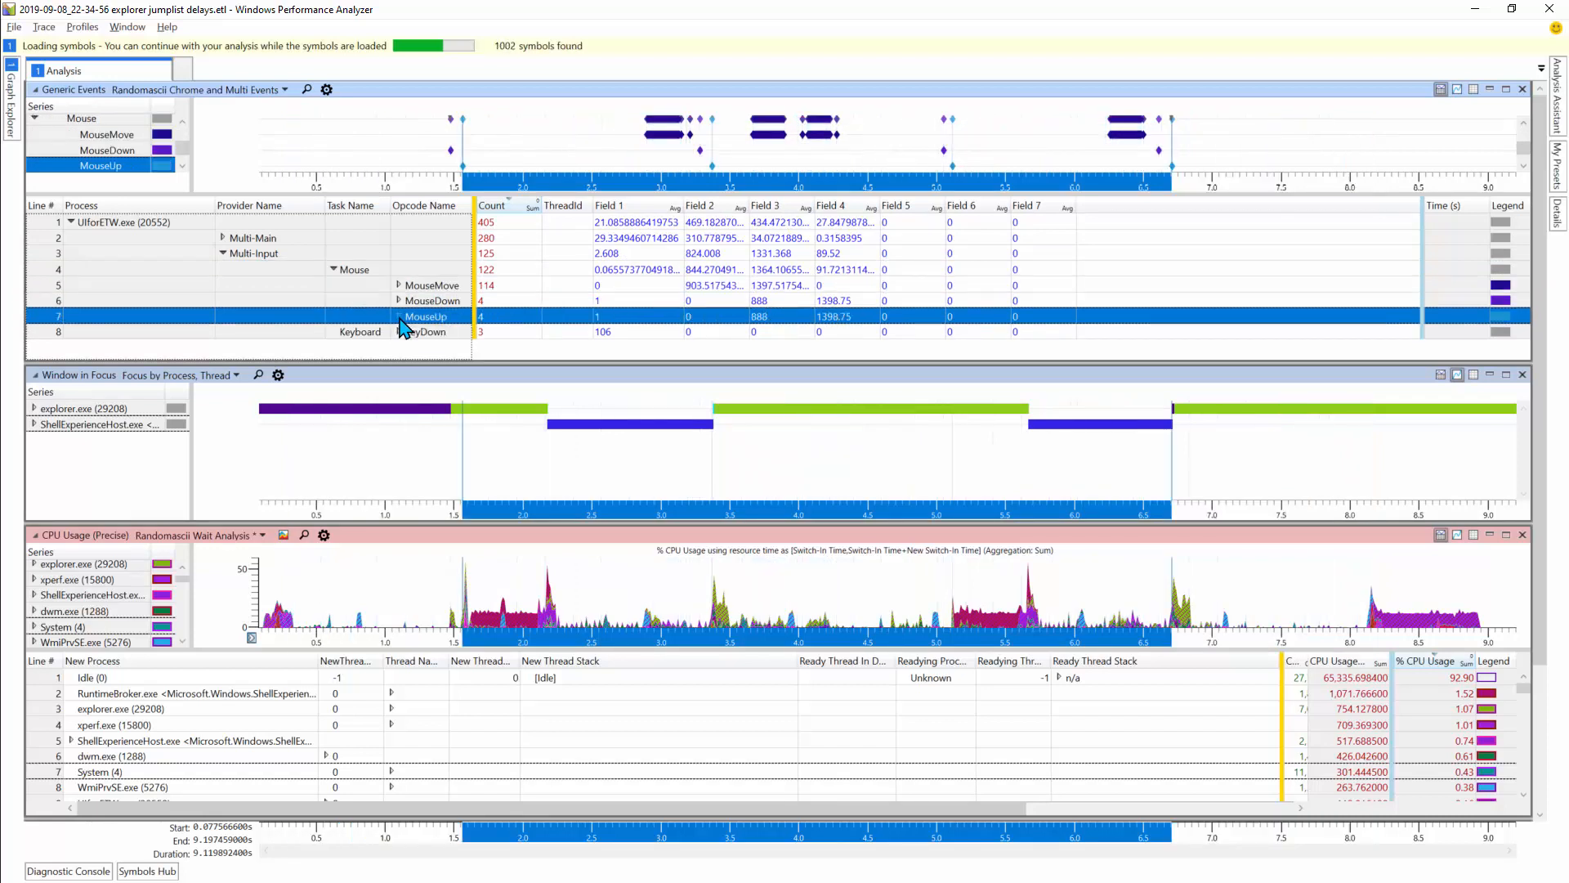
{"action": "left_click", "coordinate": [399, 317]}
{"action": "scroll", "coordinate": [615, 304], "scroll_direction": "down", "scroll_amount": 1}
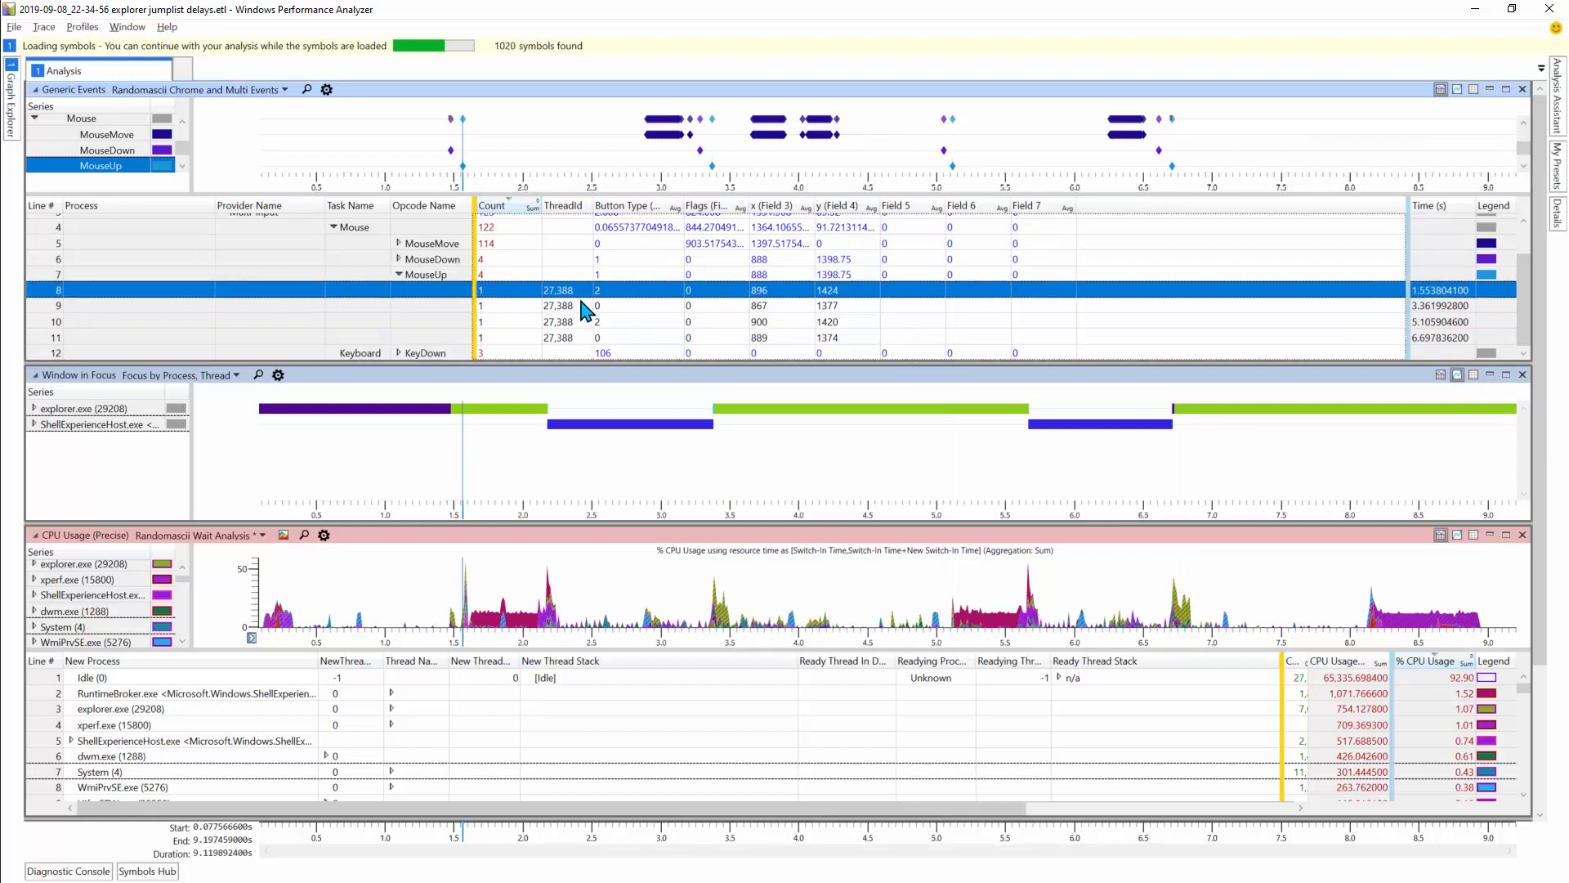
- Widen the Button Type (Field 1) column and compare the four MouseUp events with the Window in Focus timeline
{"action": "left_click_drag", "start_coordinate": [687, 209], "coordinate": [714, 208]}
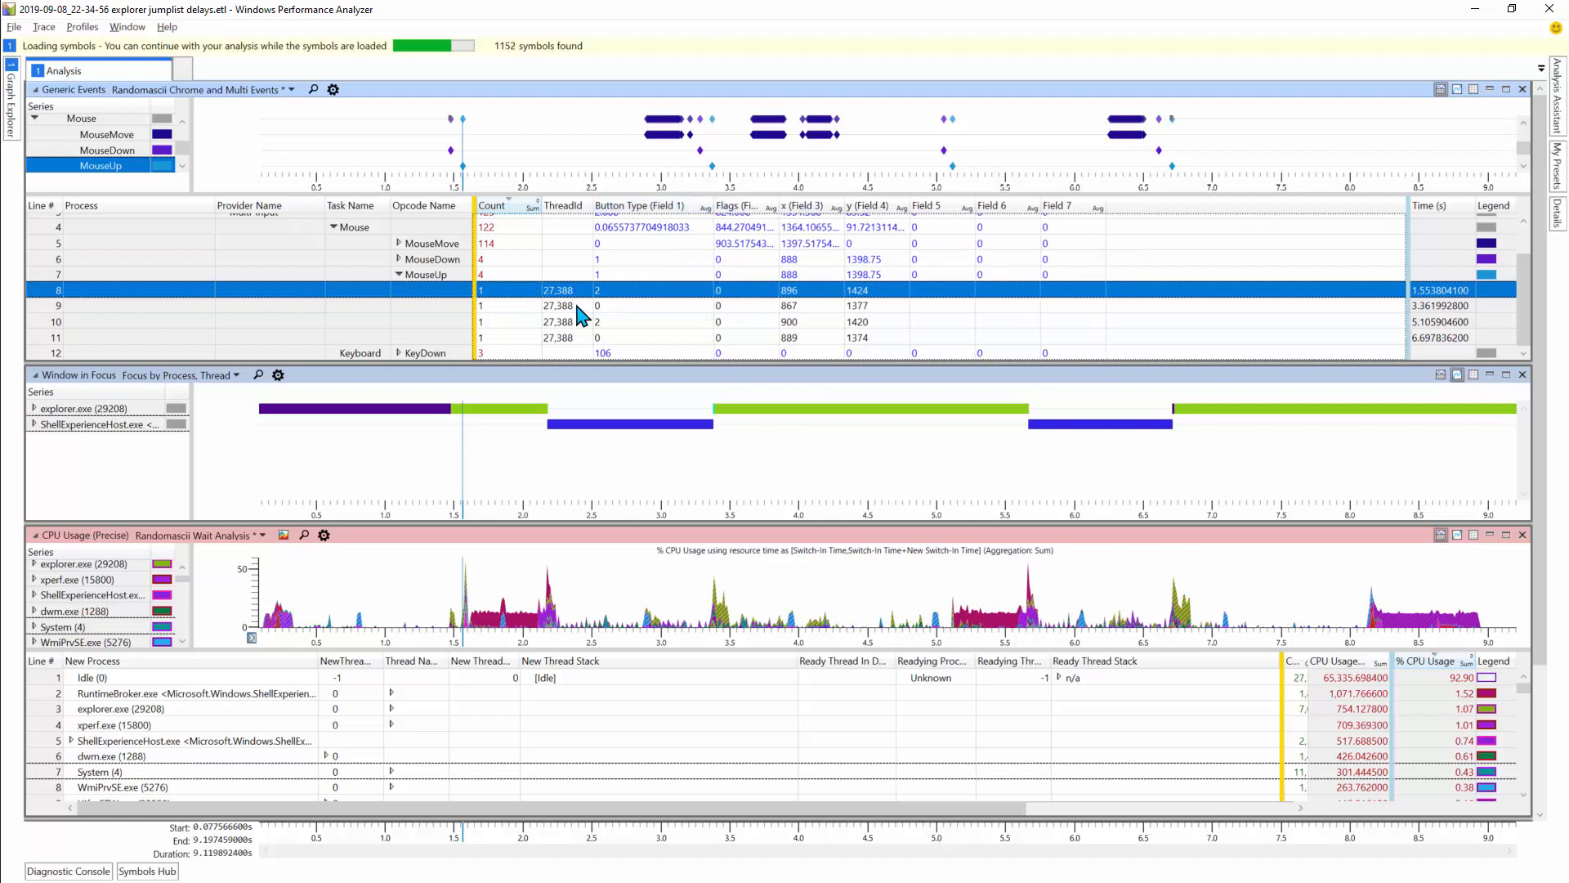
{"action": "left_click", "coordinate": [627, 310]}
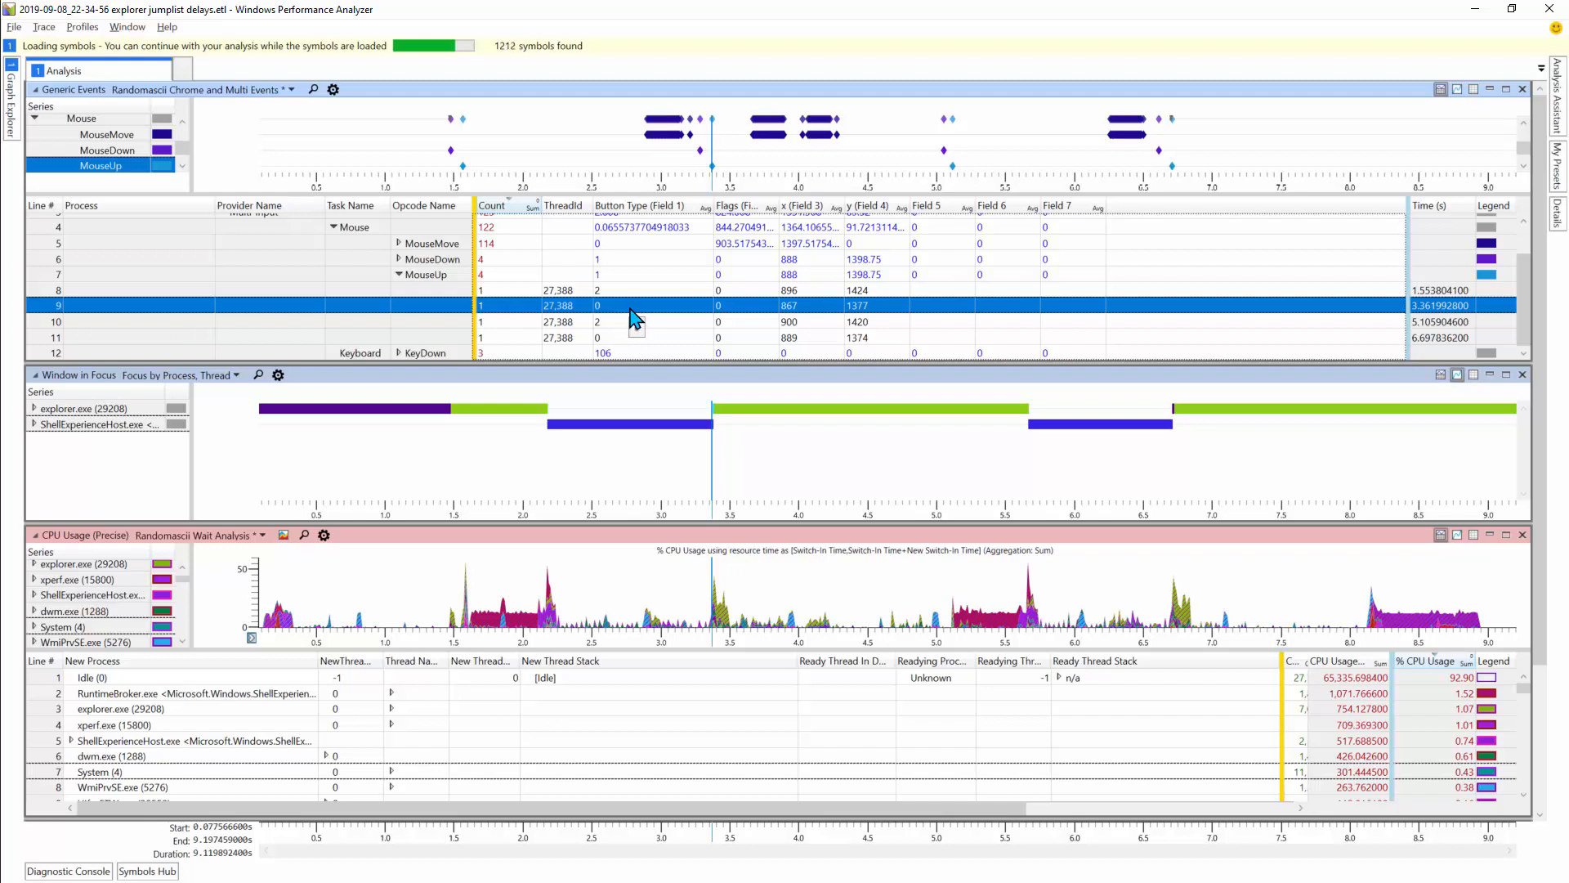
{"action": "left_click", "coordinate": [632, 324]}
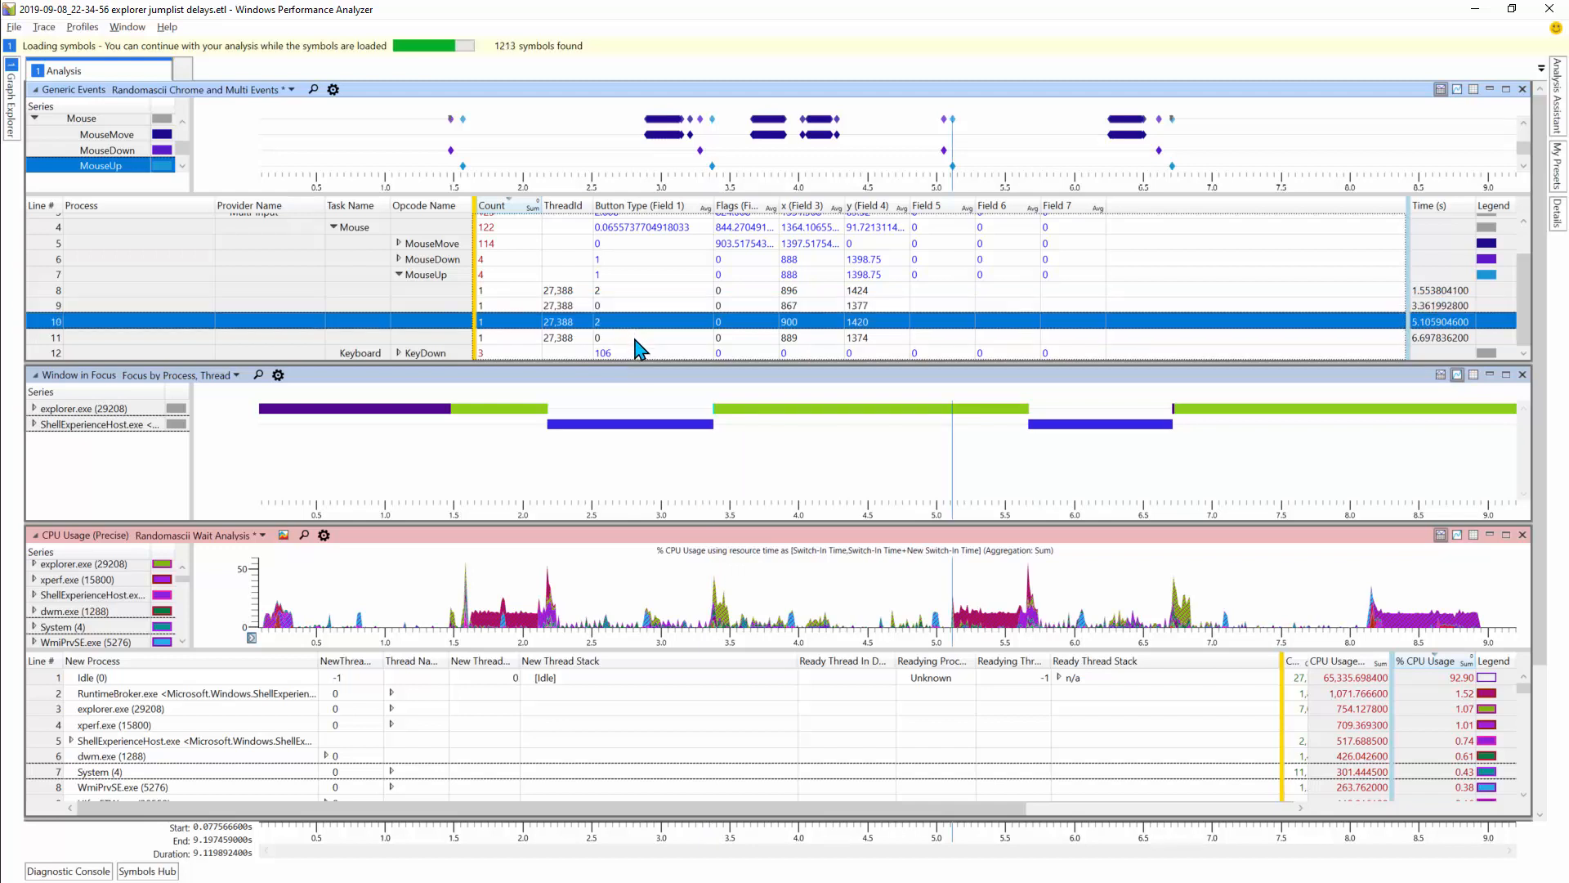
{"action": "left_click", "coordinate": [651, 338]}
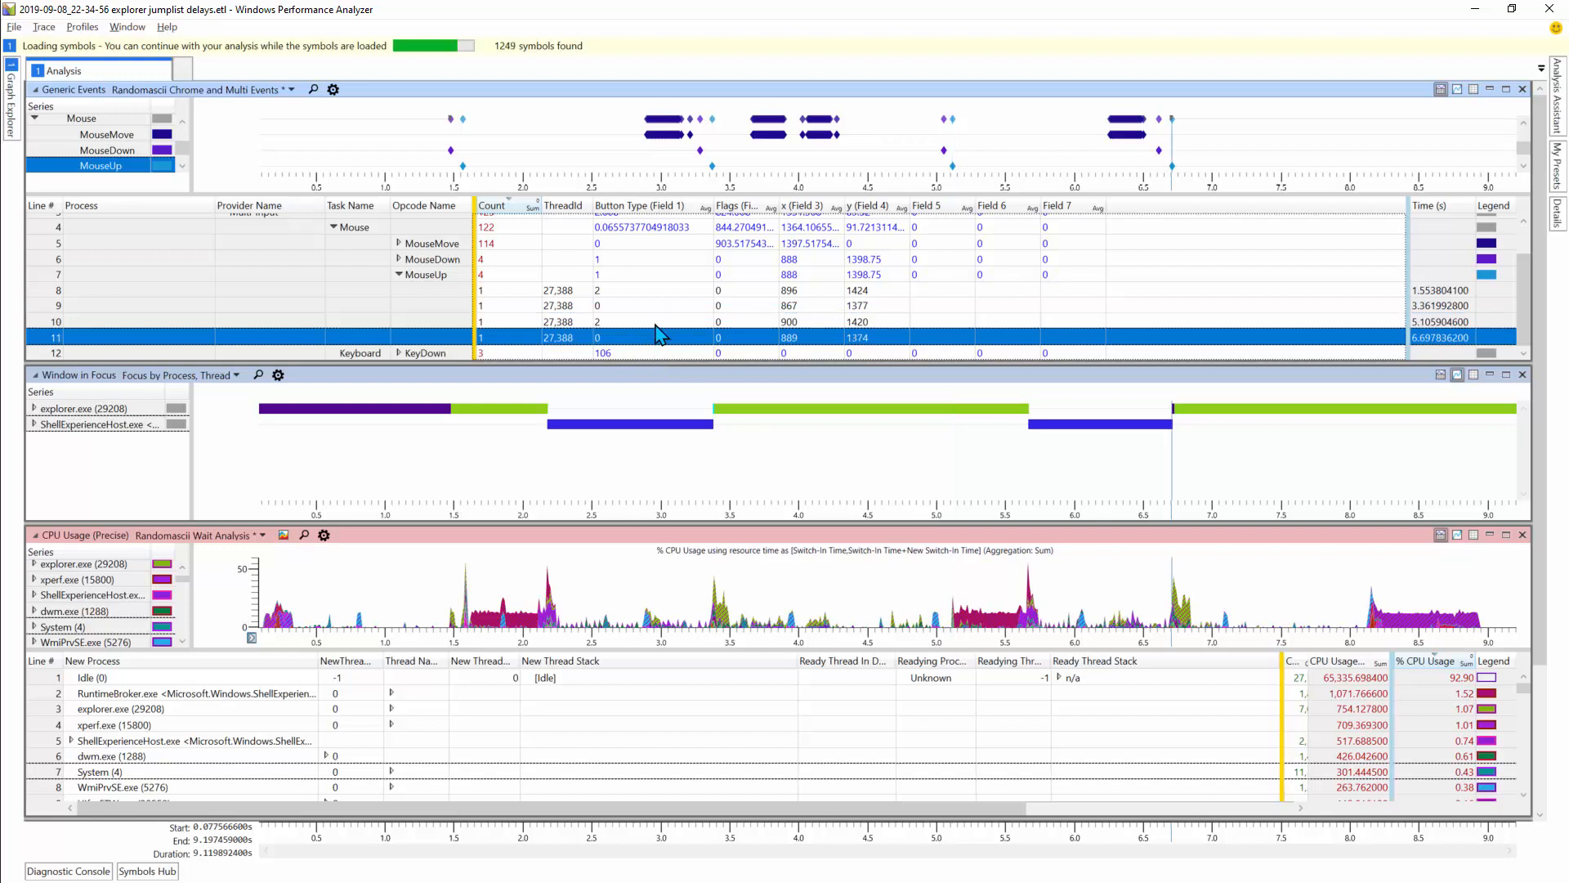
{"action": "left_click", "coordinate": [644, 293]}
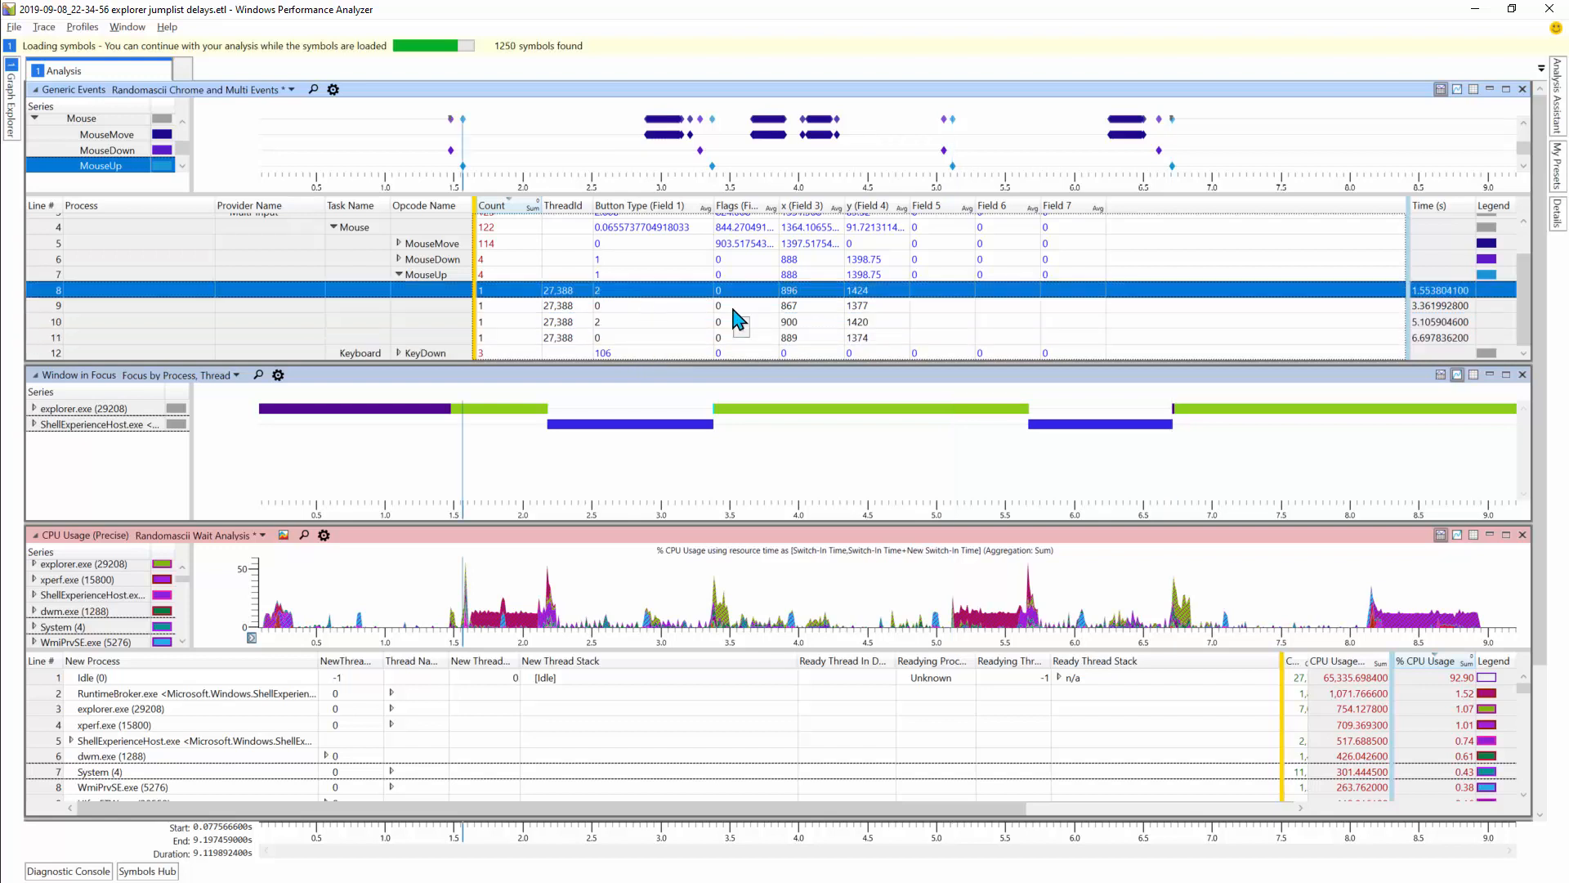
{"action": "left_click", "coordinate": [732, 307], "text": "ctrl"}
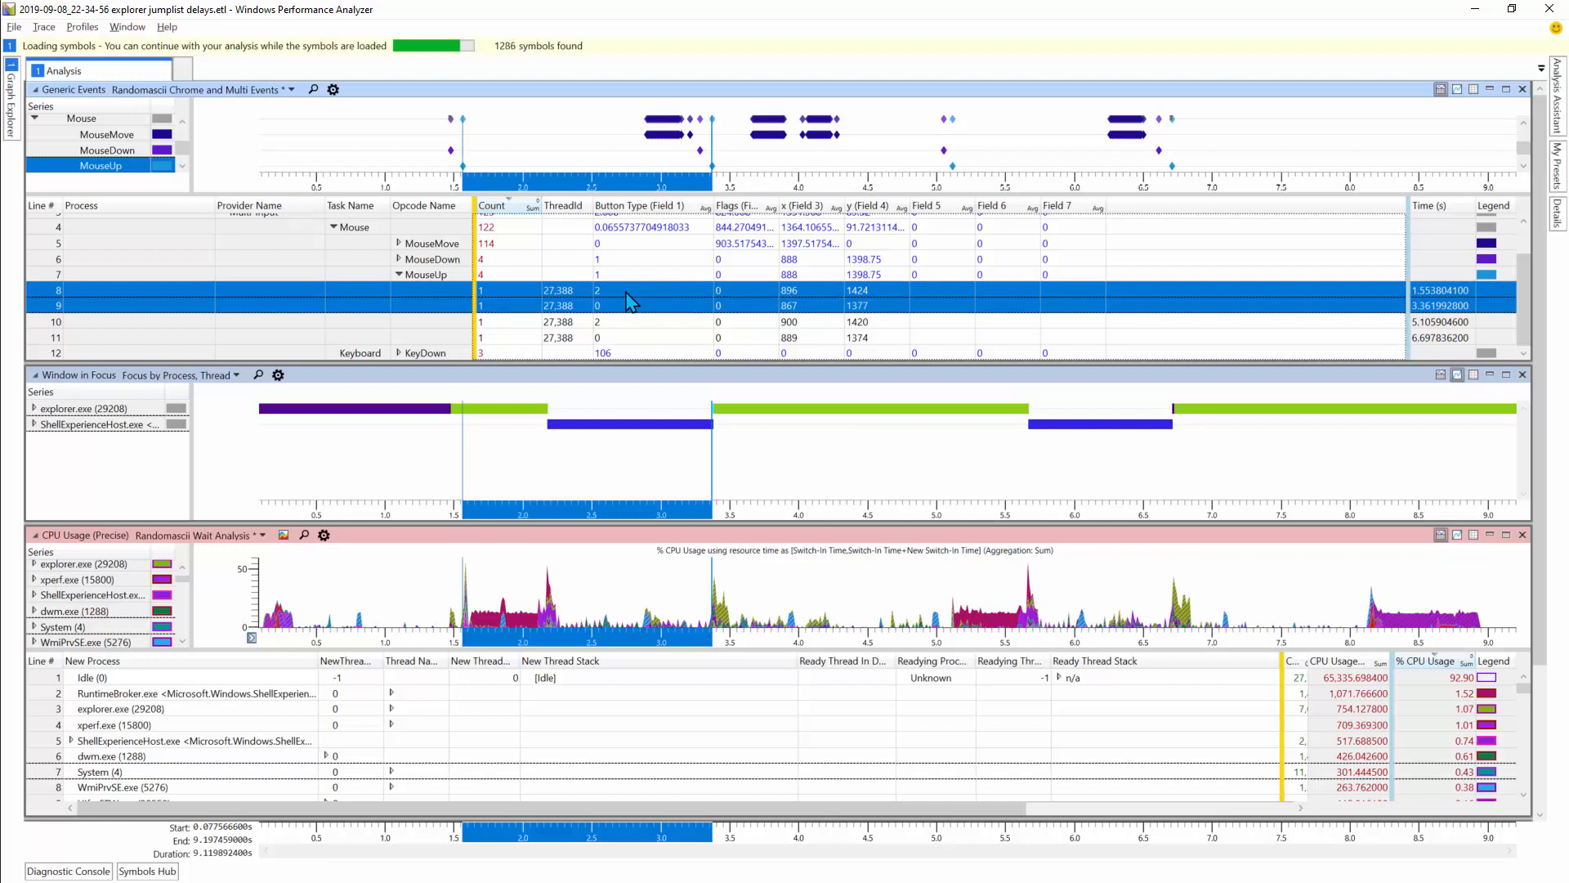
{"action": "left_click", "coordinate": [626, 309]}
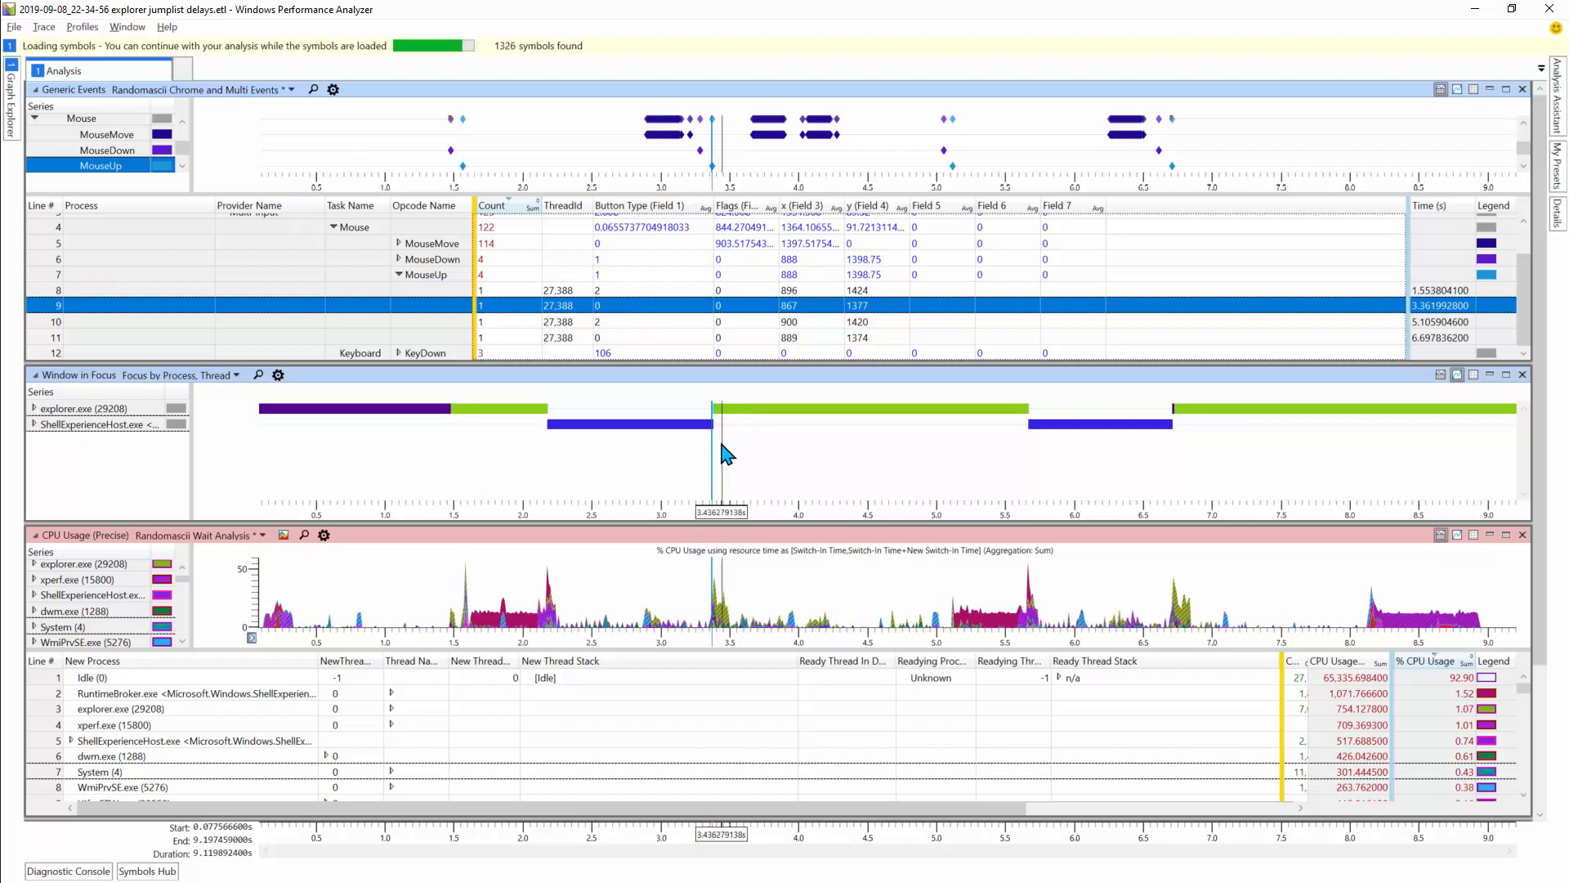
{"action": "left_click", "coordinate": [620, 292]}
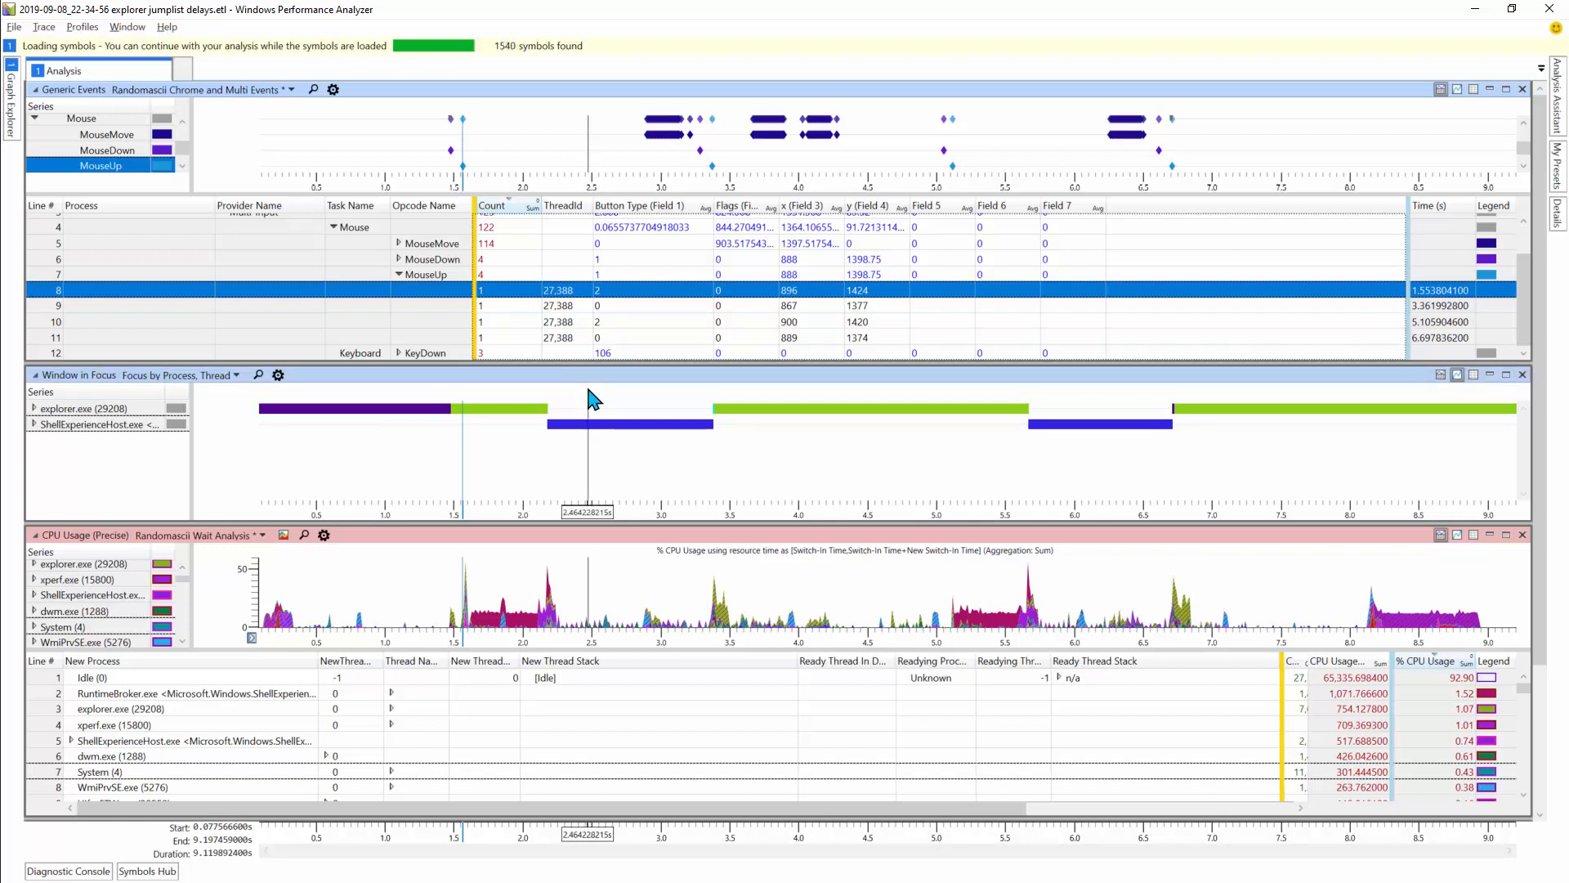
- Expand the MouseDown events and explorer.exe's focus threads, and select ShellExperienceHost's first focus period
{"action": "left_click", "coordinate": [399, 258]}
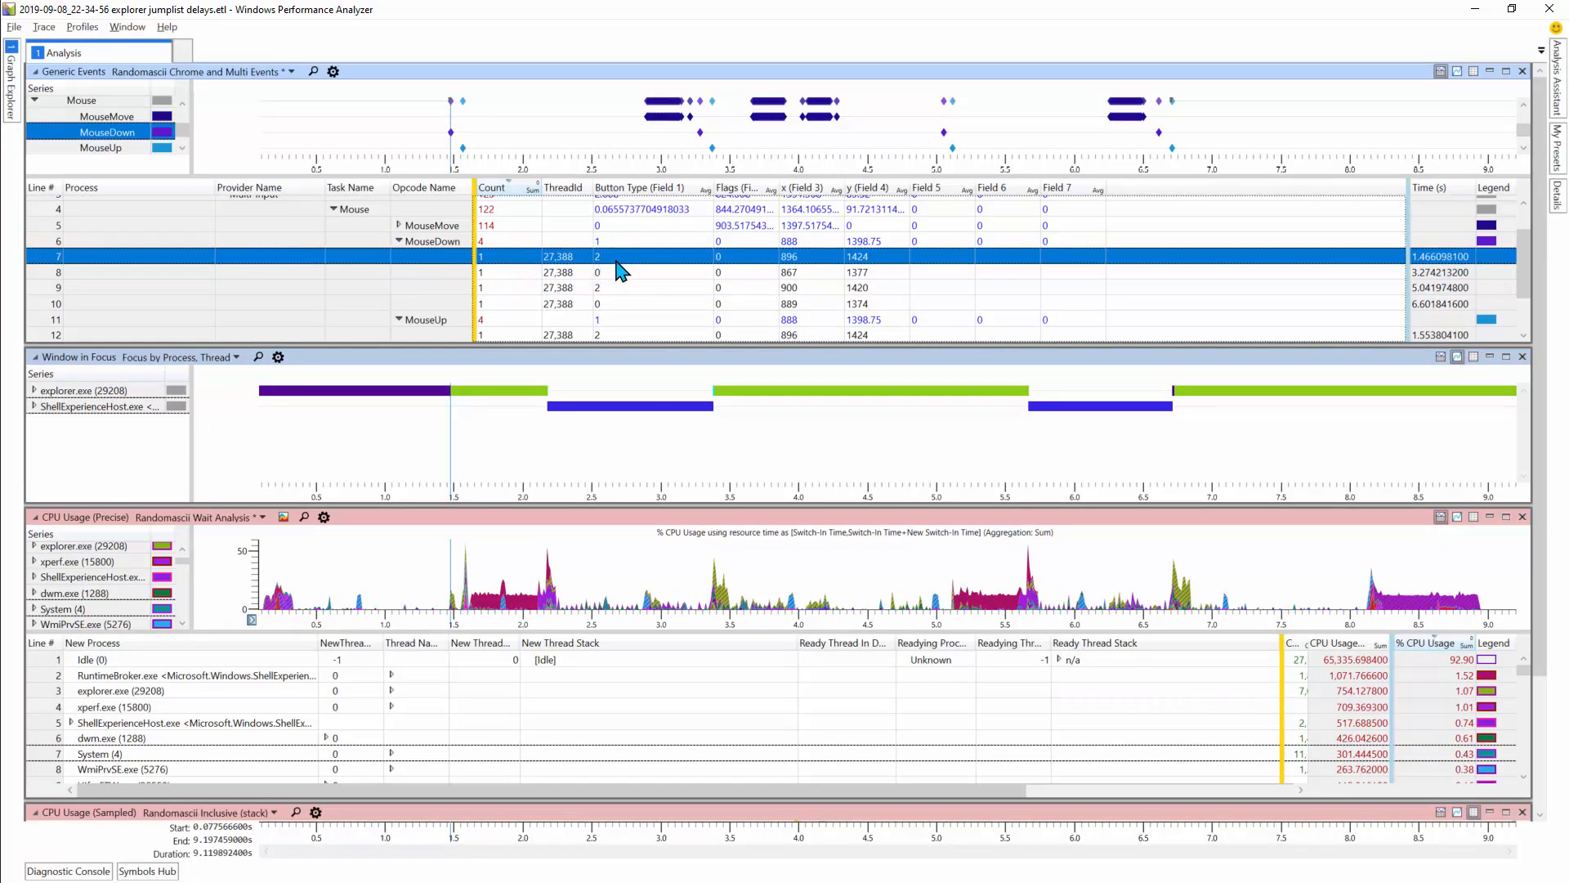
{"action": "mouse_move", "coordinate": [497, 406]}
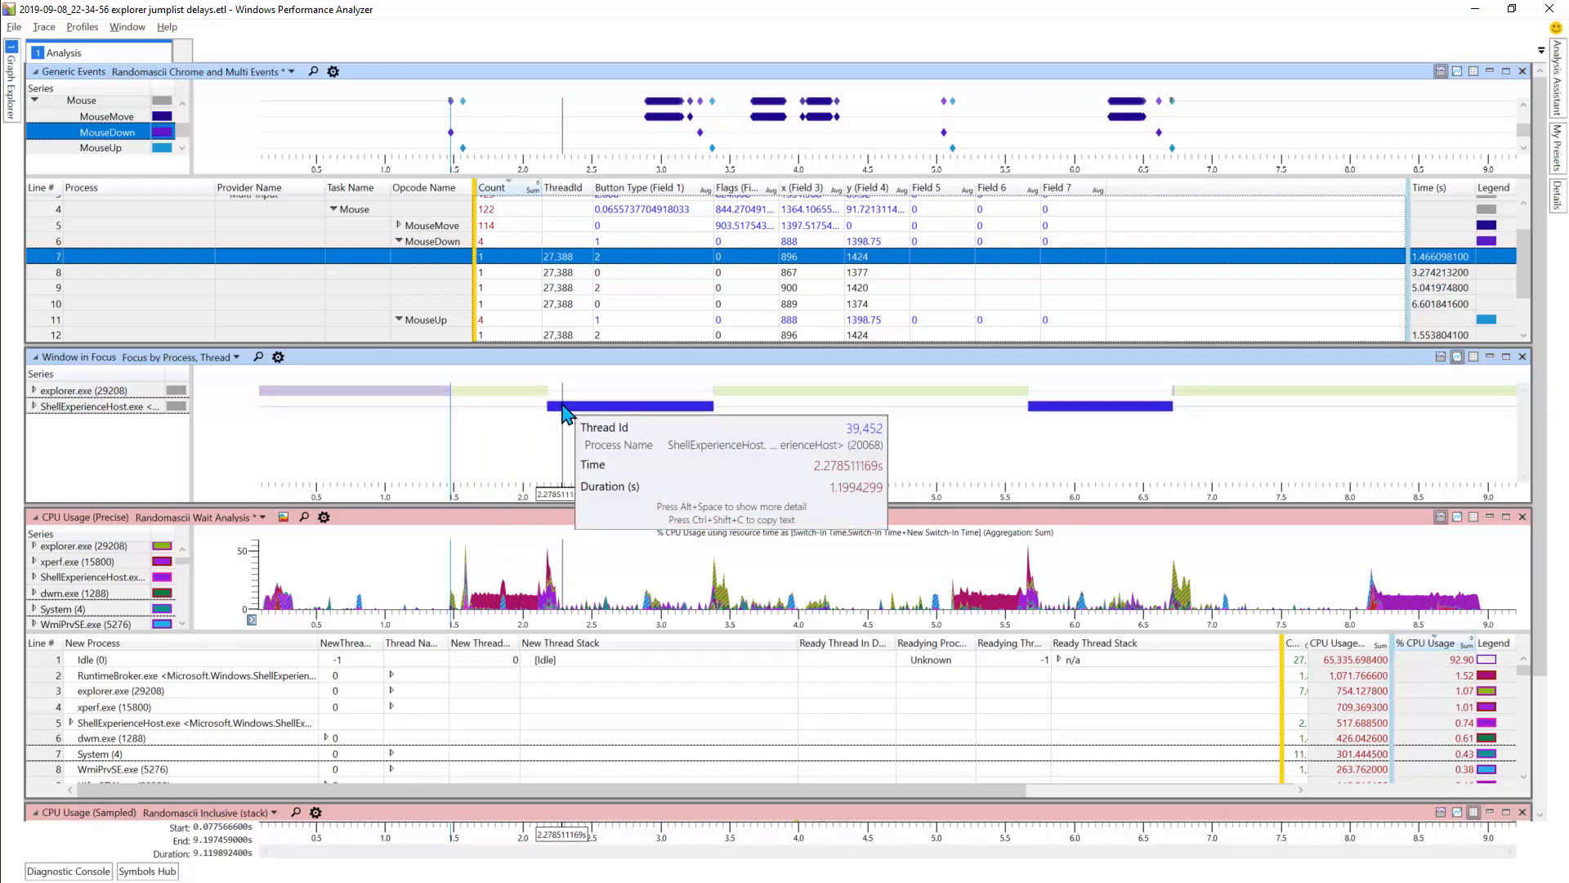
{"action": "left_click", "coordinate": [34, 390]}
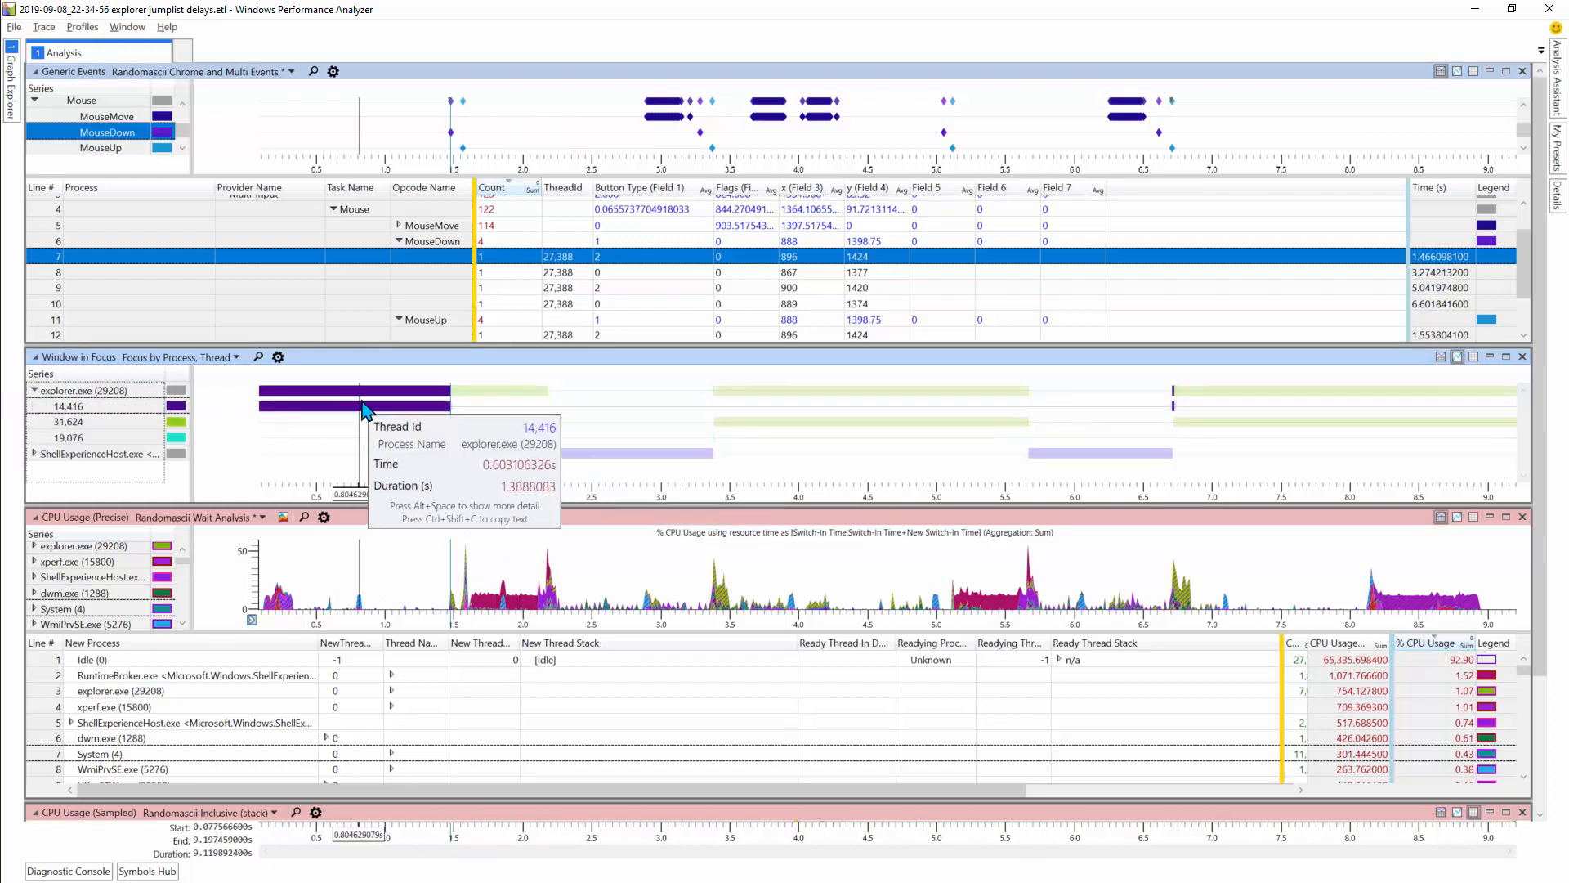
{"action": "mouse_move", "coordinate": [586, 465]}
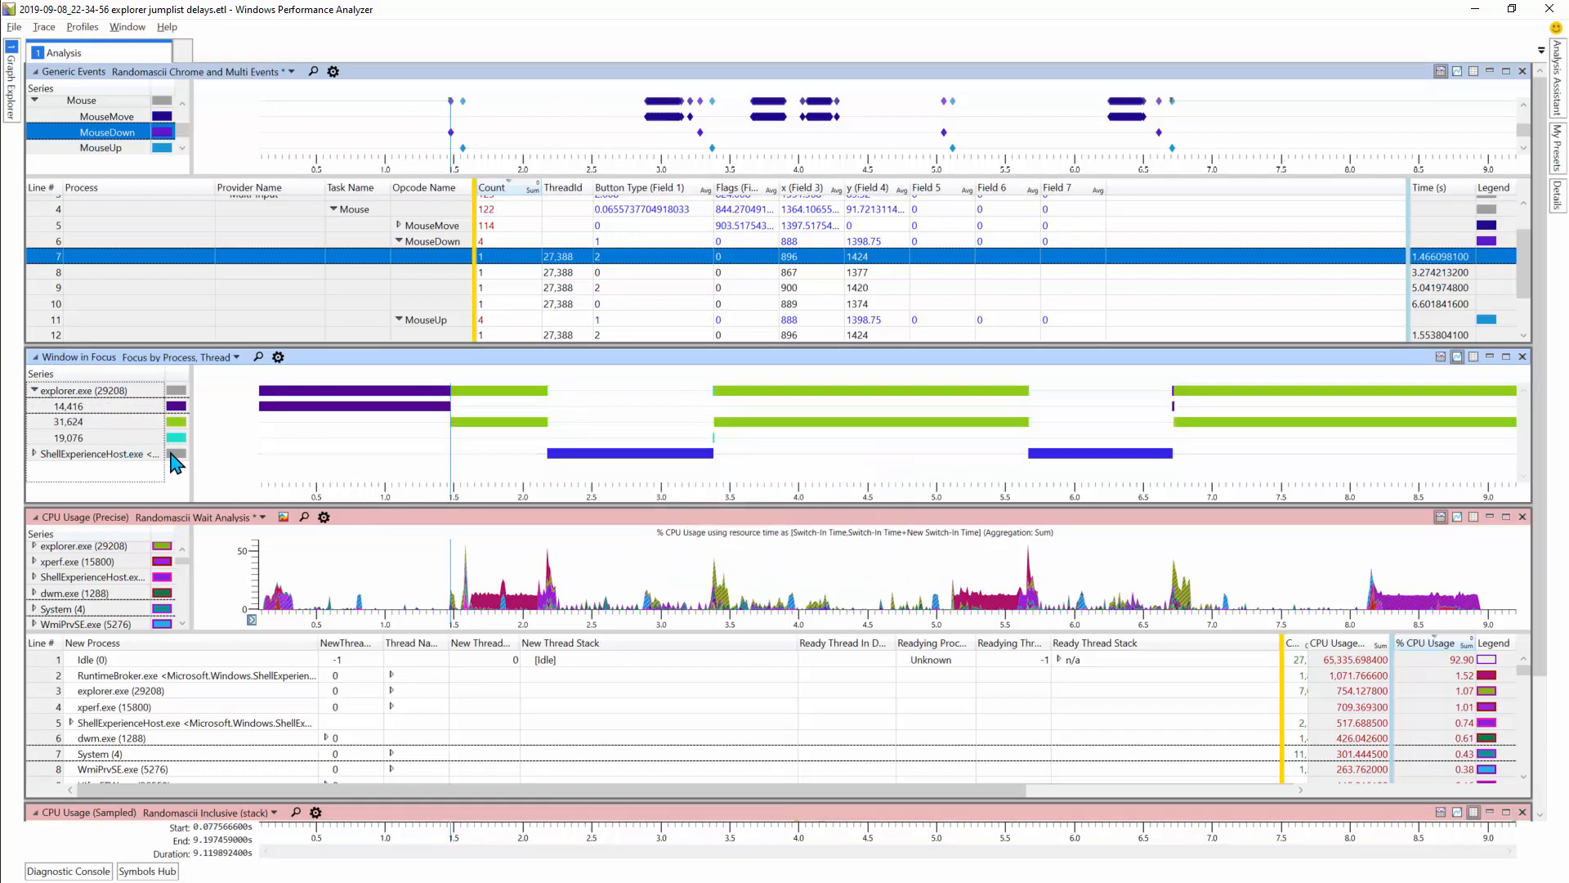
{"action": "left_click", "coordinate": [580, 453]}
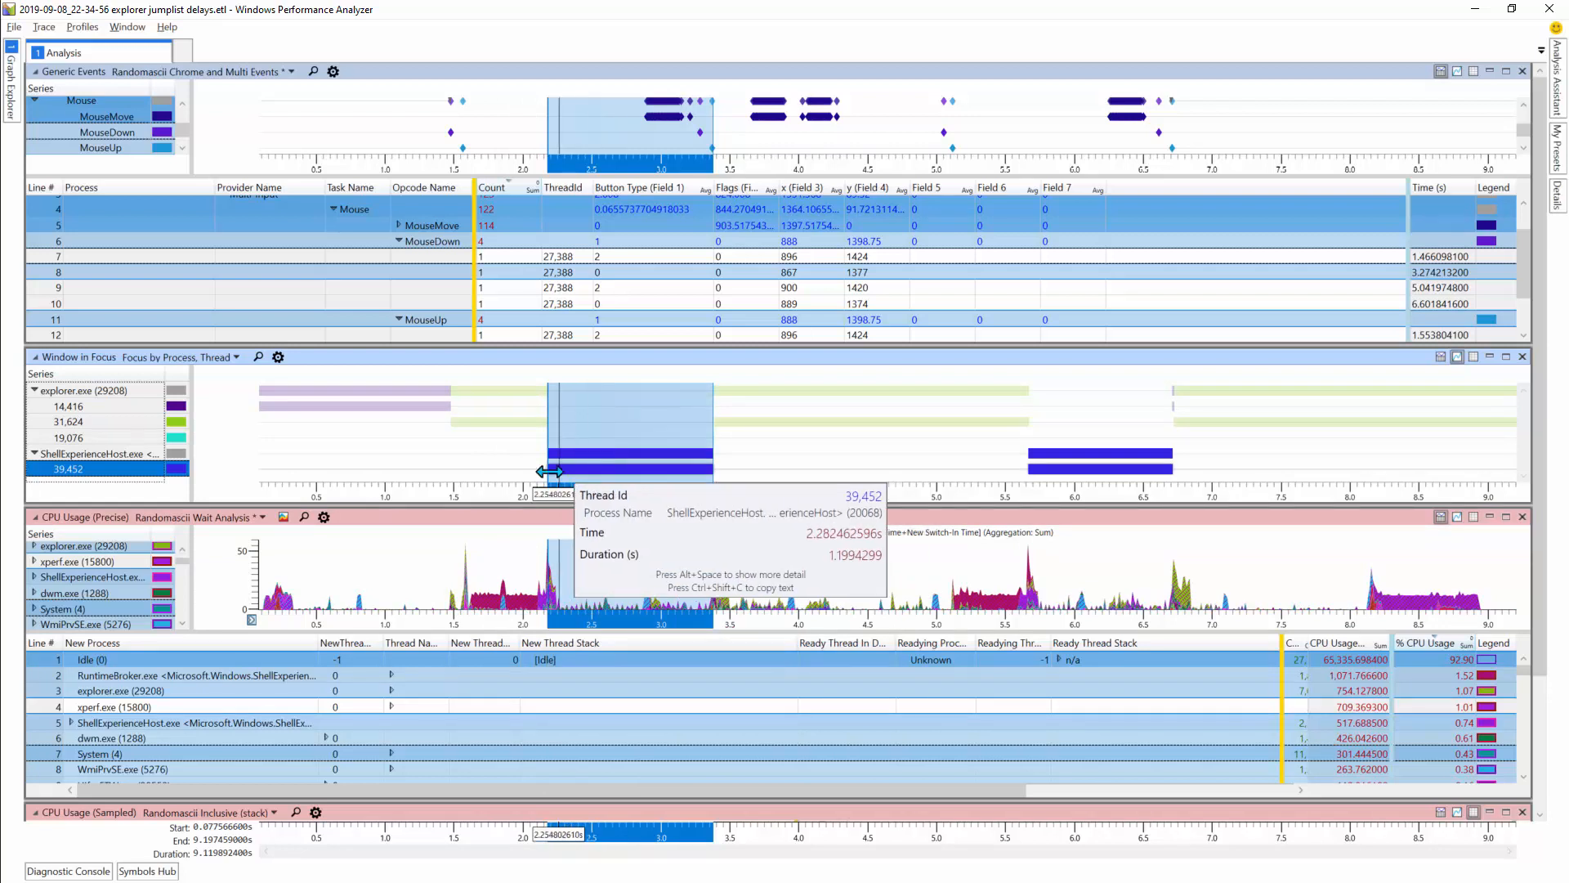
- Select the first MouseUp event with button type 2 and zoom the timelines in around the wait before ShellExperienceHost gains focus
{"action": "scroll", "coordinate": [603, 302], "scroll_direction": "down", "scroll_amount": 1}
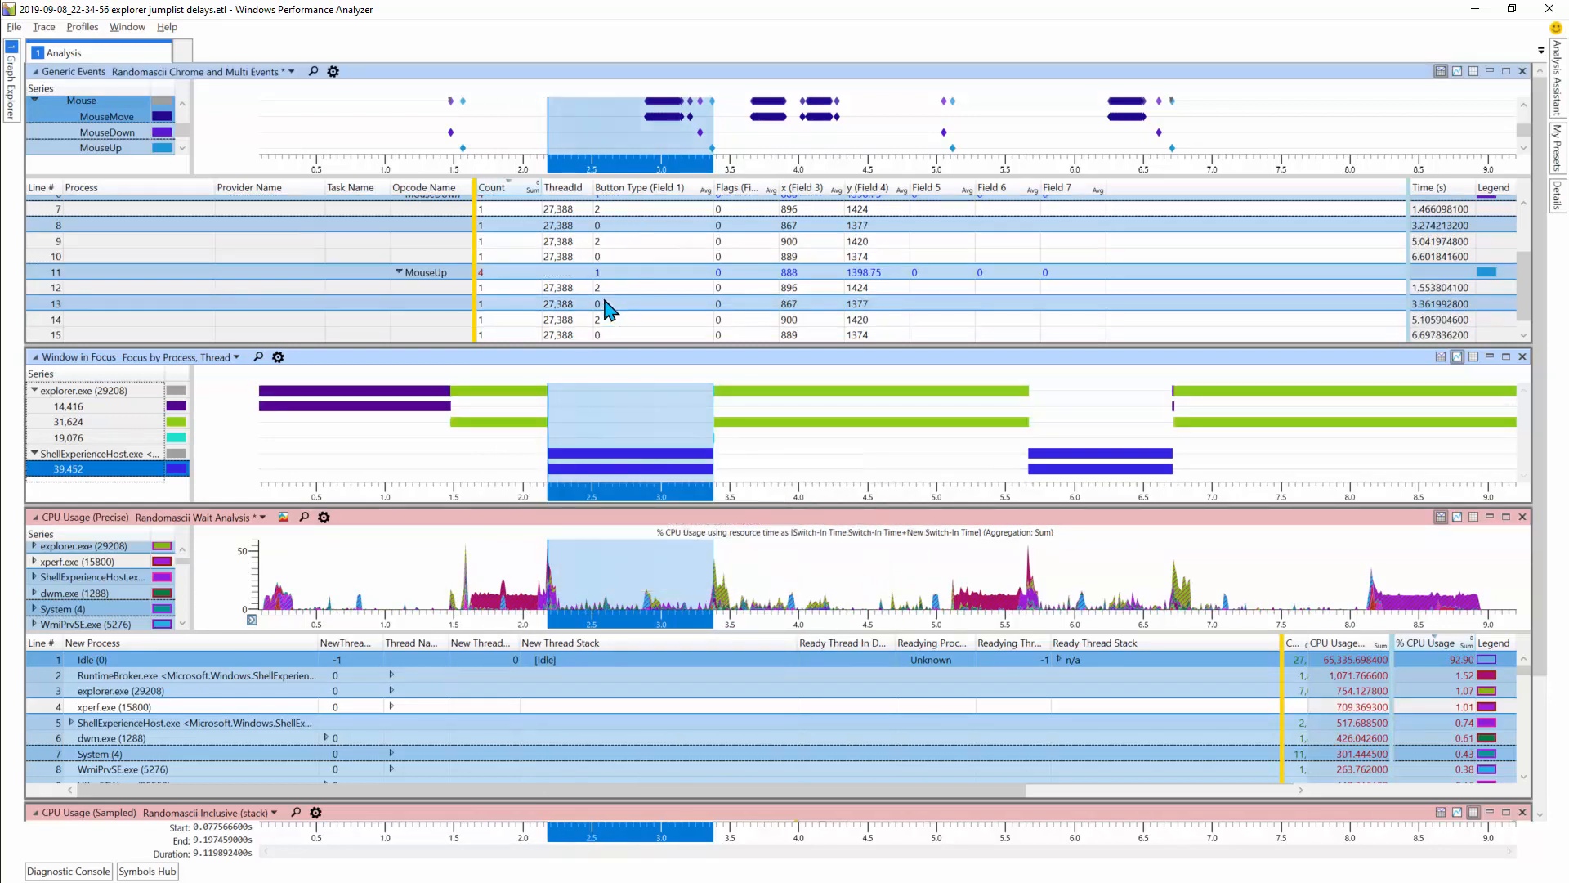
{"action": "left_click", "coordinate": [617, 287]}
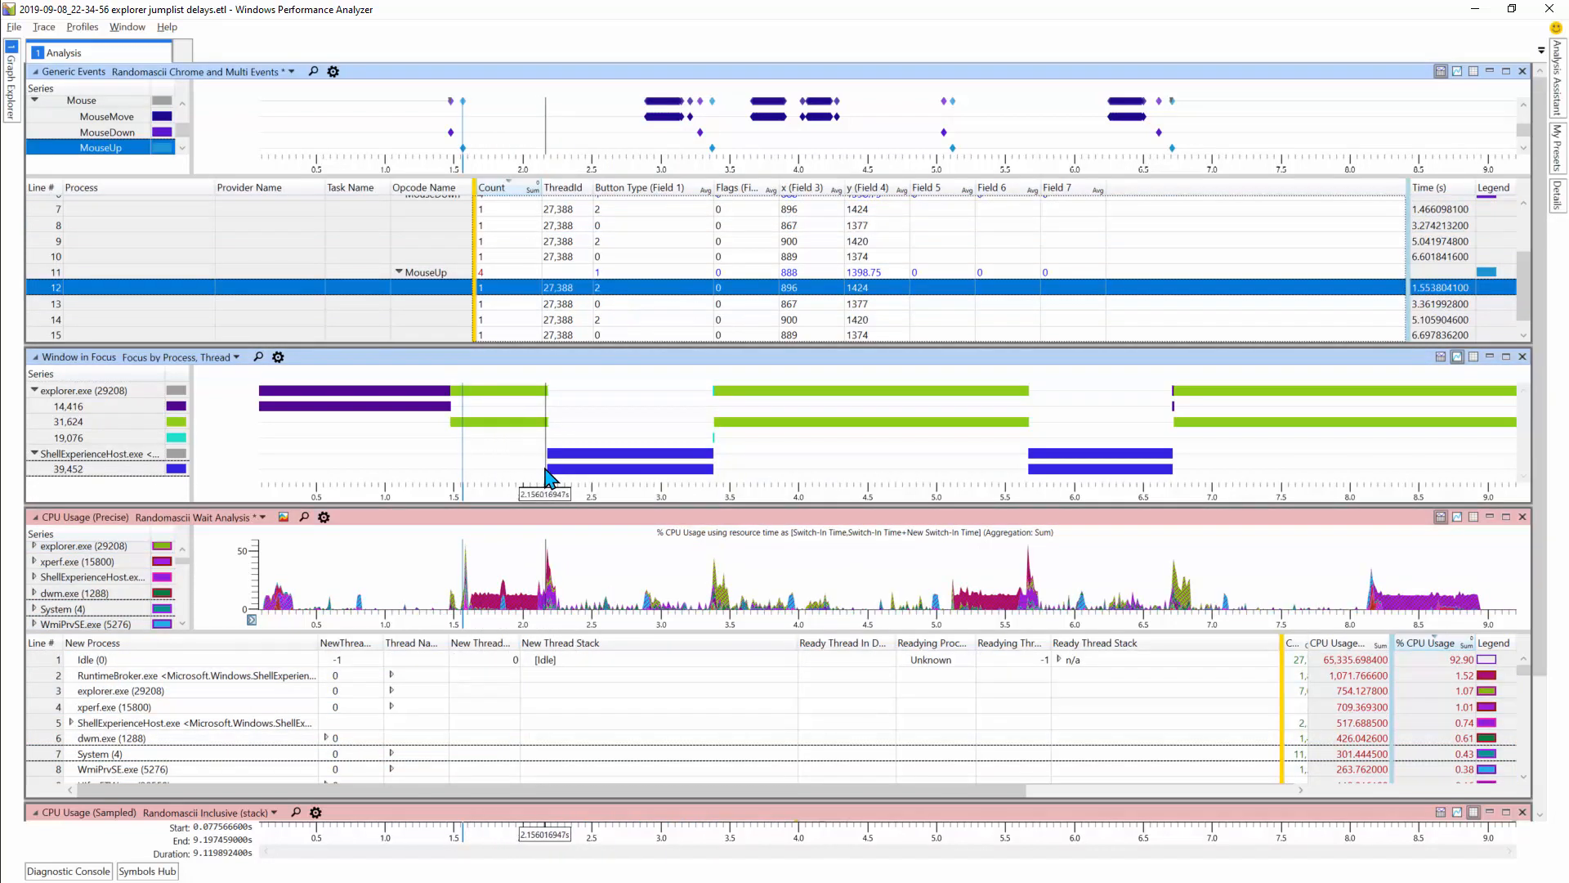
{"action": "mouse_move", "coordinate": [541, 478]}
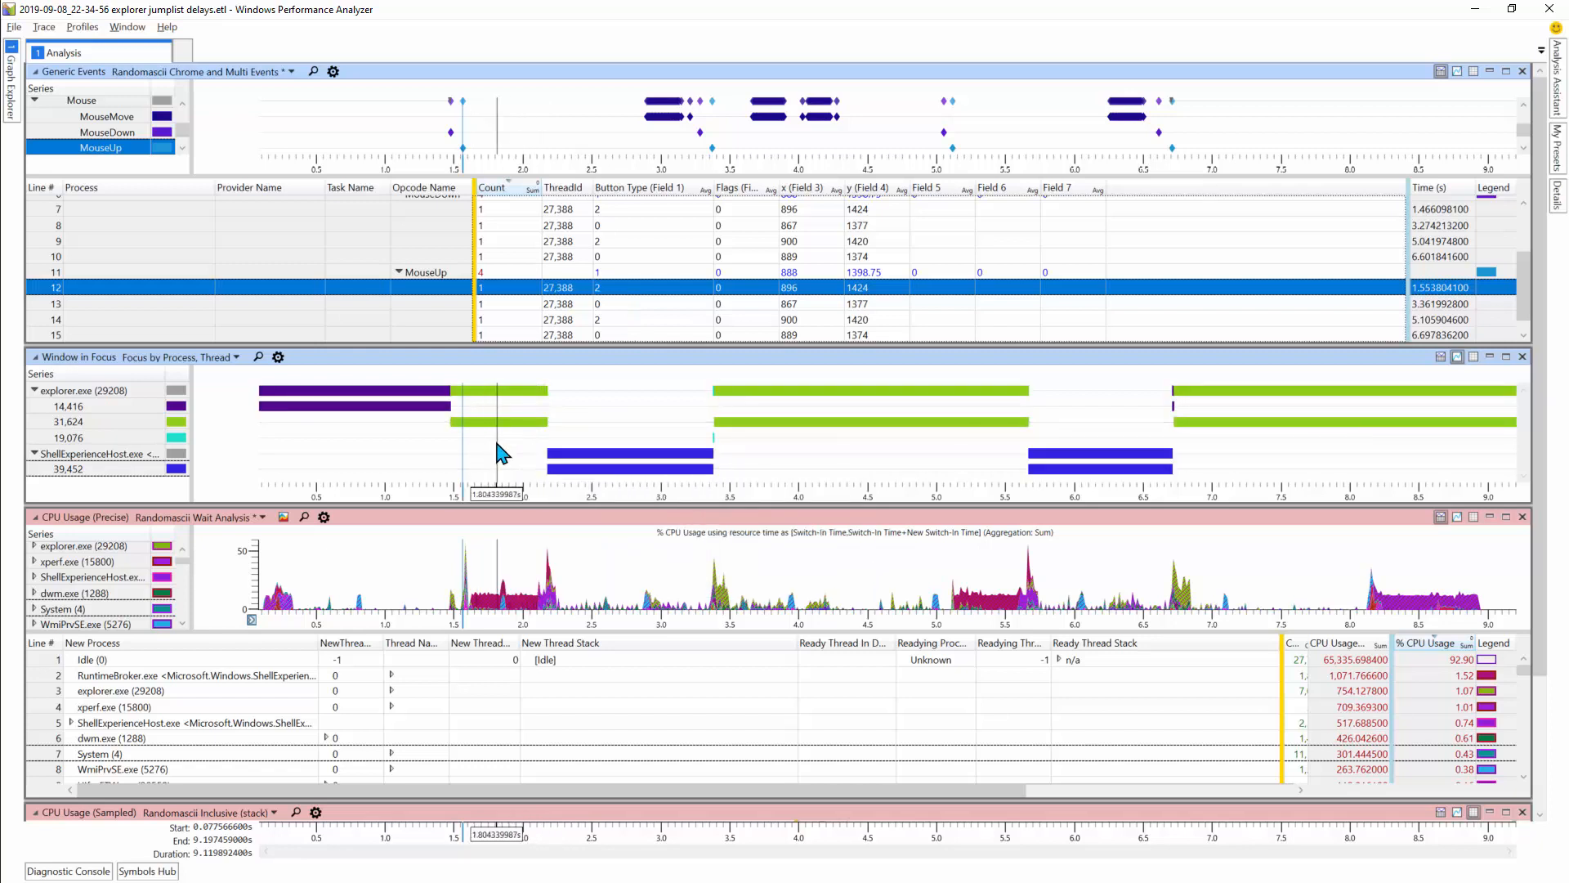
{"action": "scroll", "coordinate": [490, 464], "scroll_direction": "up", "scroll_amount": 5}
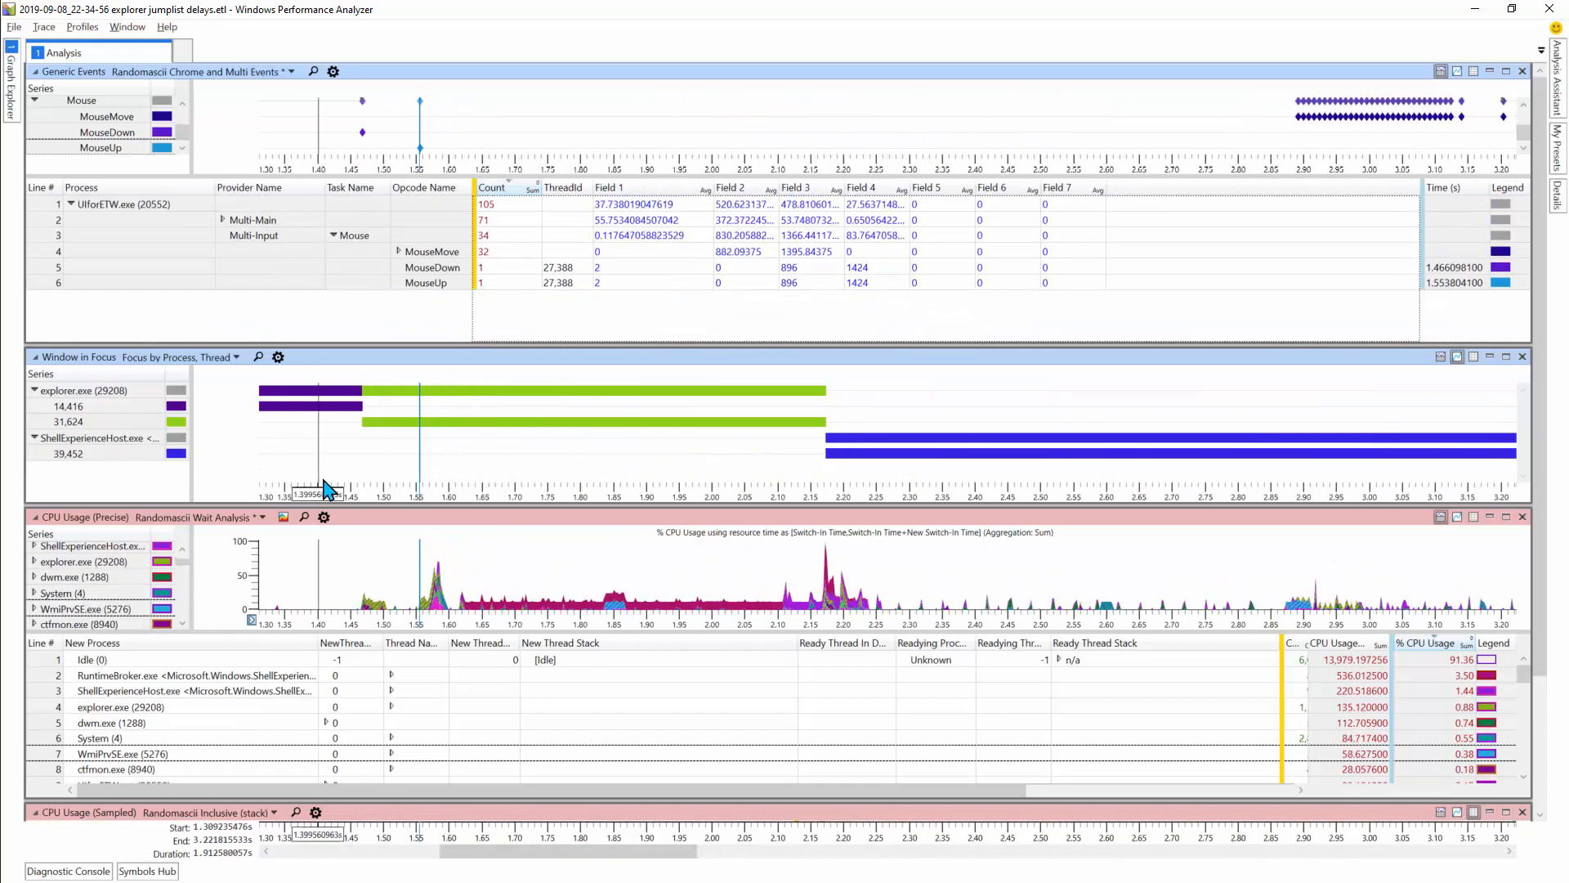
{"action": "scroll", "coordinate": [359, 494], "scroll_direction": "up", "scroll_amount": 1}
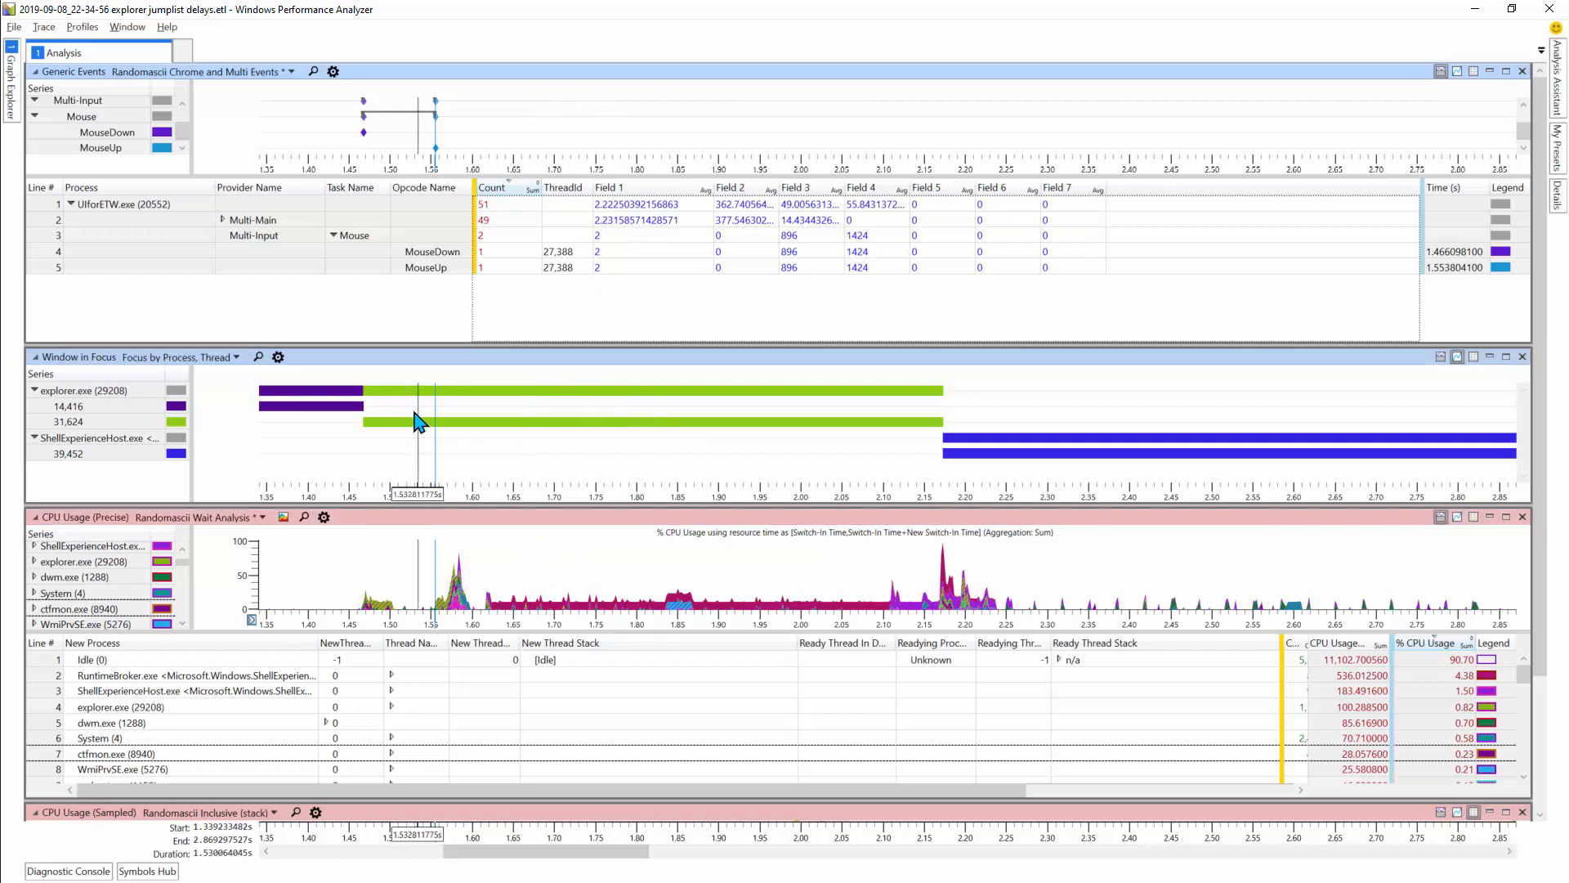
- Highlight the CPU Usage (Precise) burst right after the mouse-up and identify the process behind the long plateau following it
{"action": "mouse_move", "coordinate": [435, 426]}
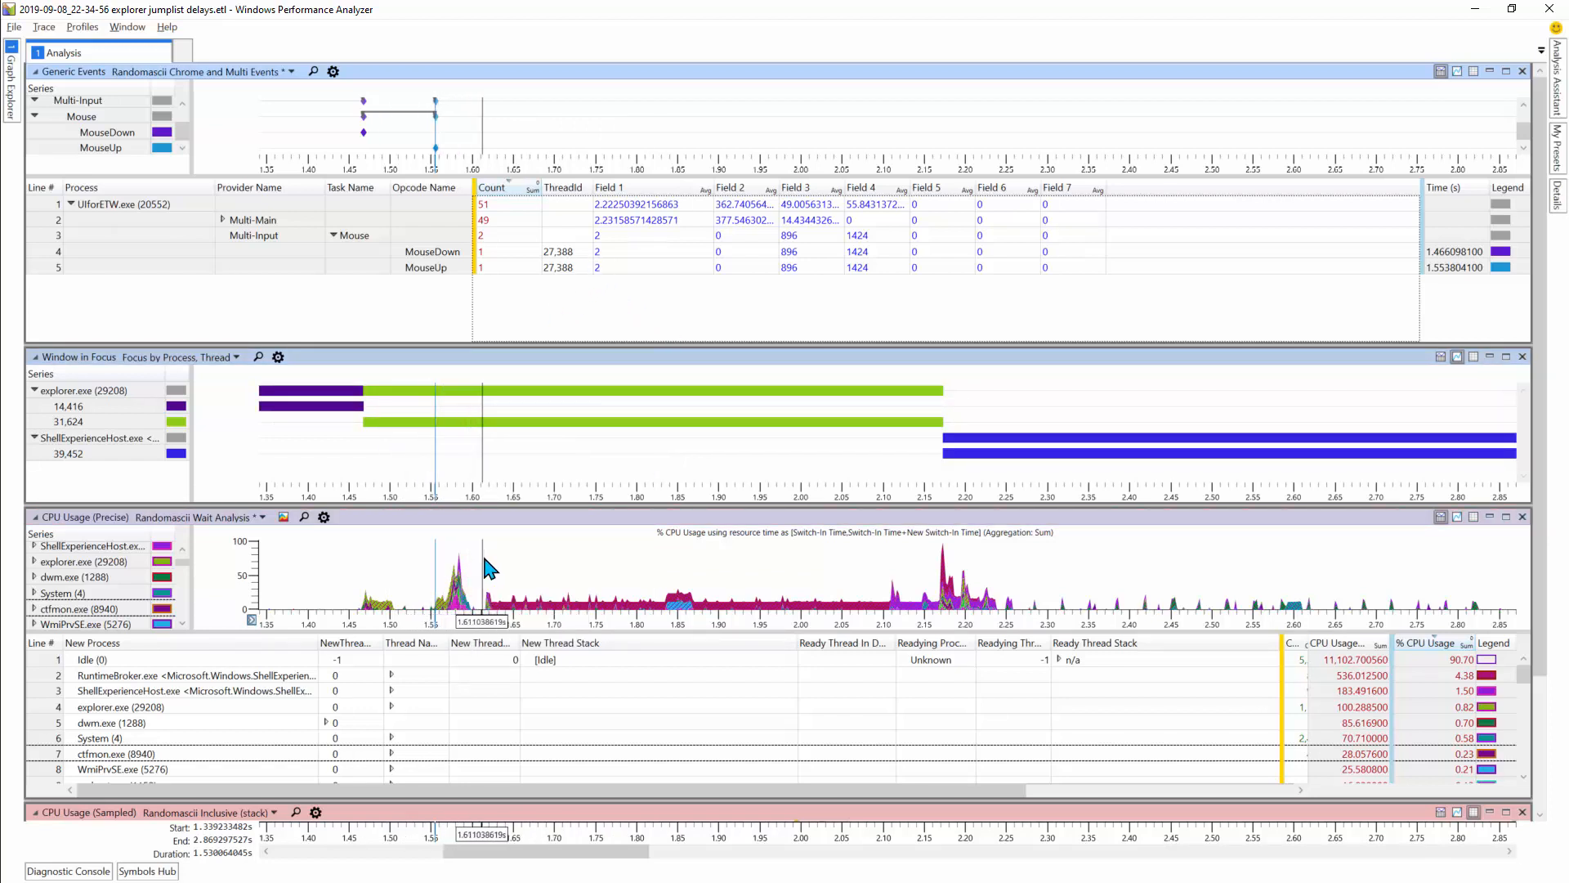
{"action": "left_click_drag", "start_coordinate": [486, 567], "coordinate": [435, 570]}
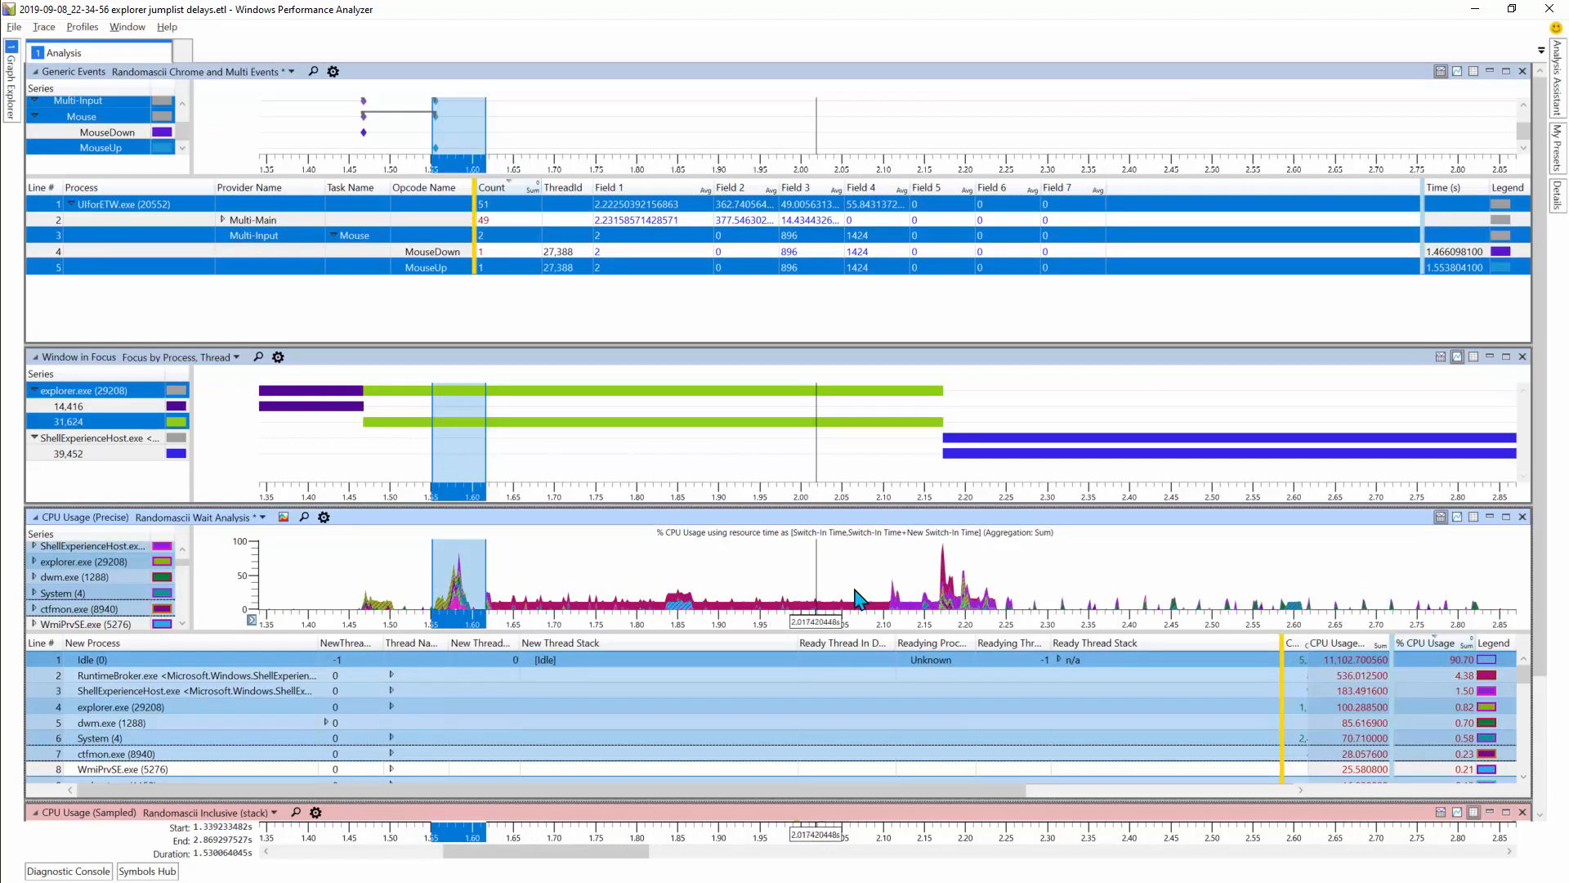
{"action": "mouse_move", "coordinate": [854, 604]}
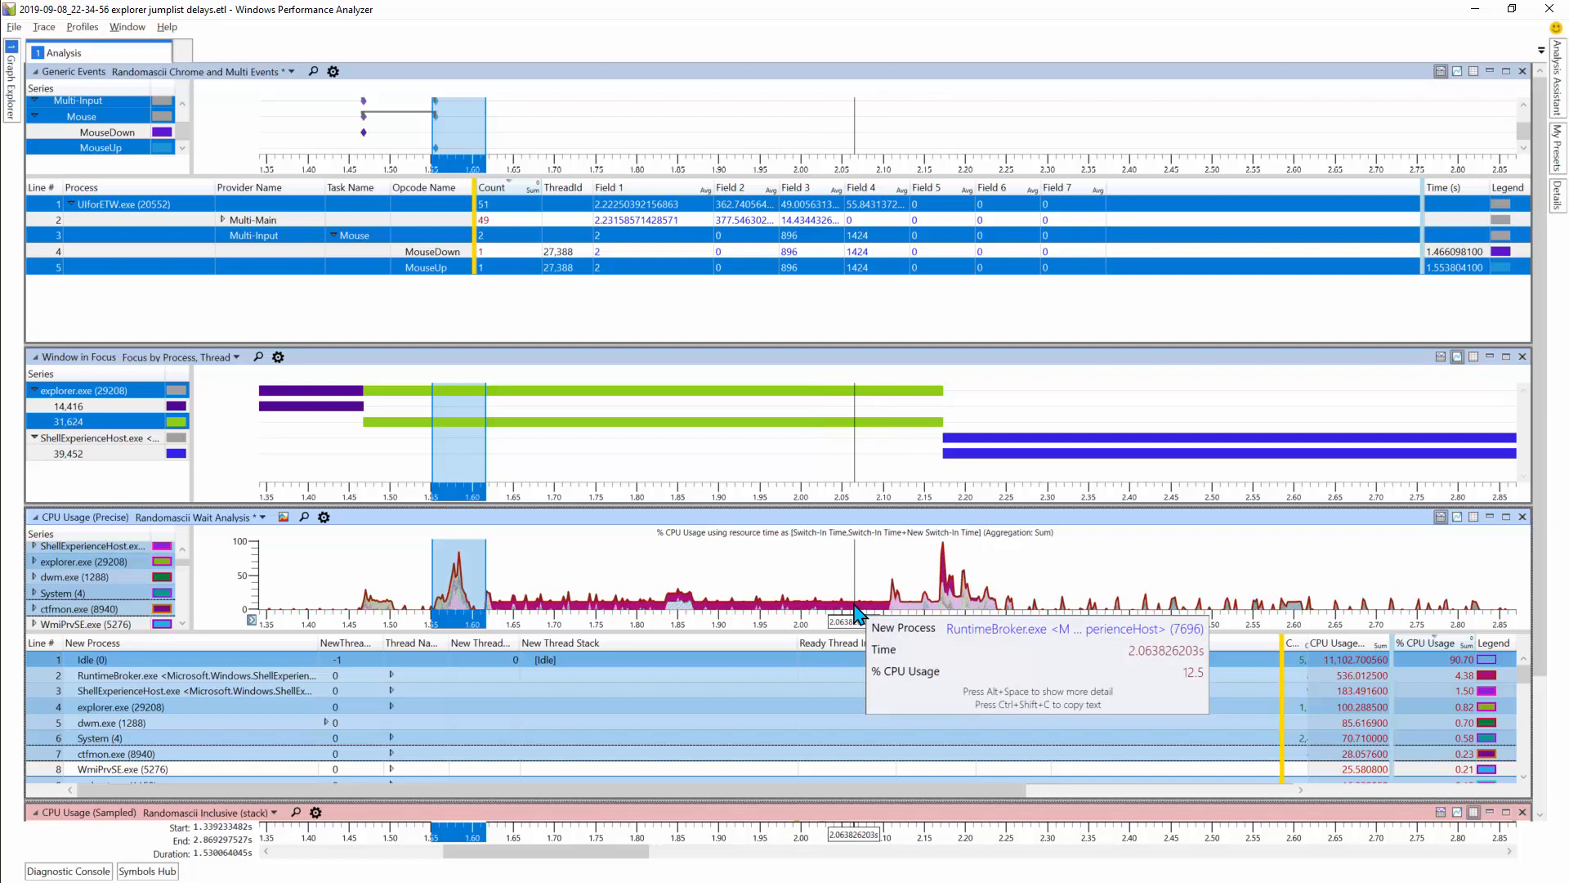
- Zoom the timelines to the focus period of explorer.exe thread 31,624, from about 1.466 s to 2.171 s
{"action": "left_click", "coordinate": [761, 427]}
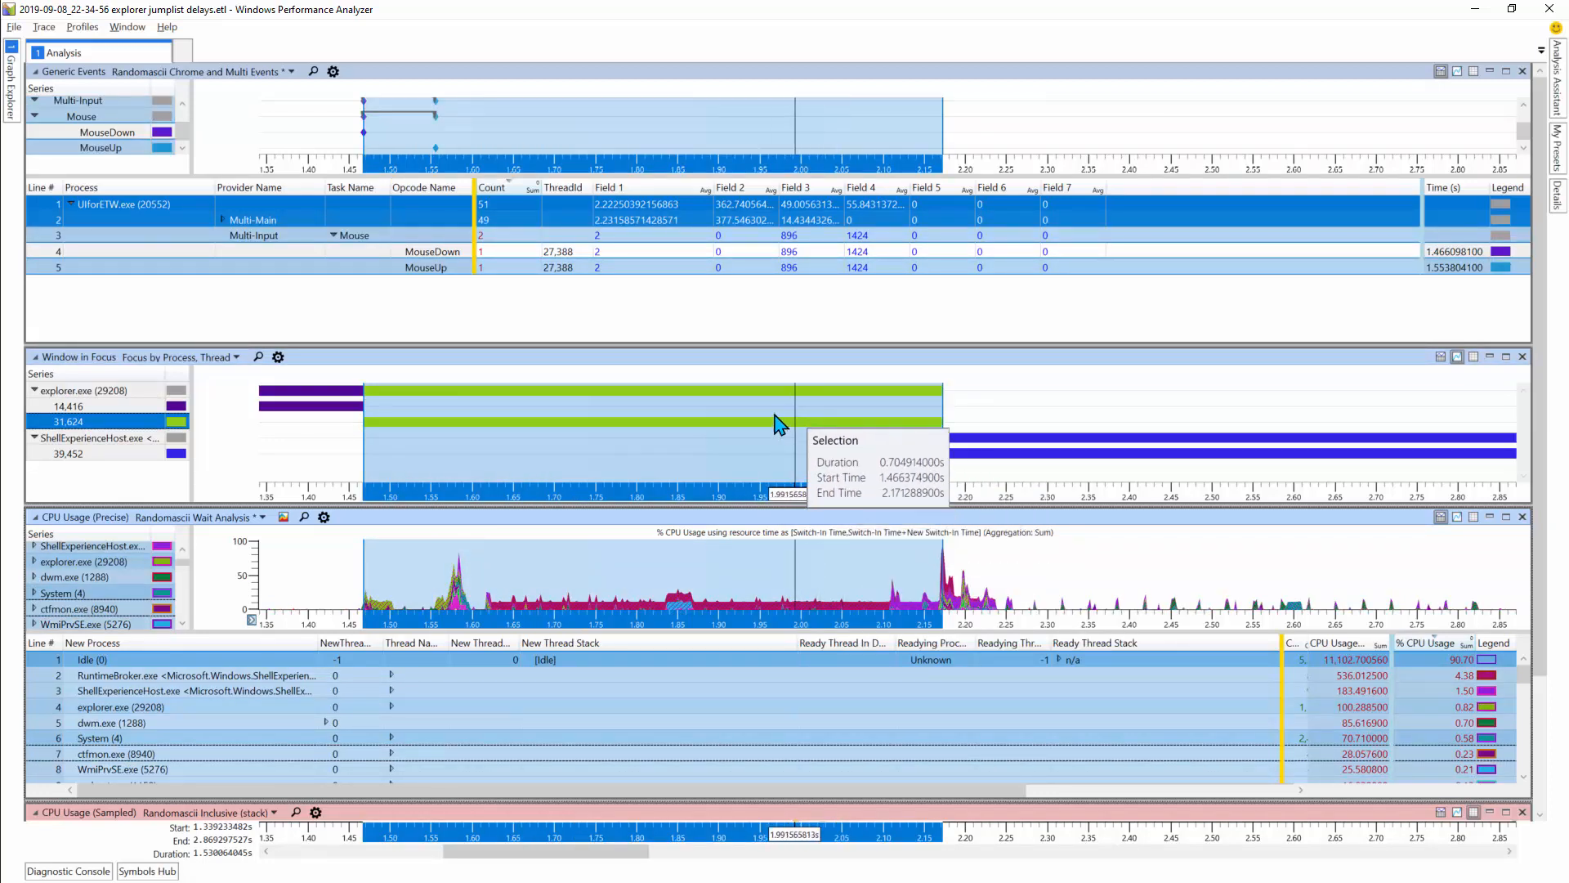
{"action": "right_click", "coordinate": [614, 411]}
{"action": "left_click", "coordinate": [639, 415]}
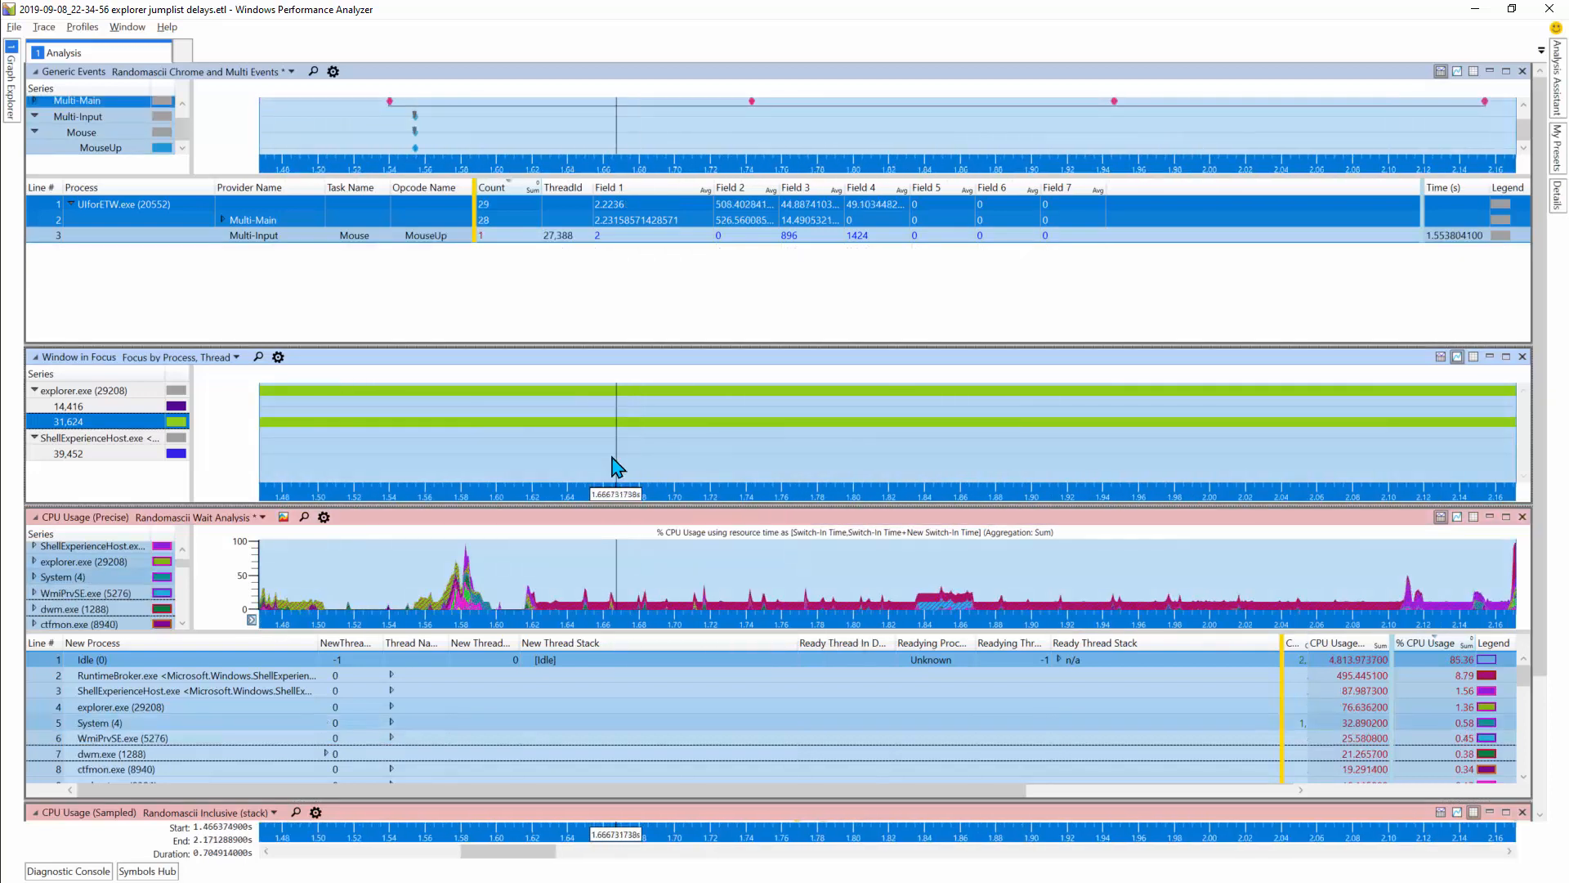
- Zoom the timelines to the interval from the MouseUp event to the focus change, about 1.555 s to 2.171 s, and clear the selection
{"action": "left_click", "coordinate": [449, 282]}
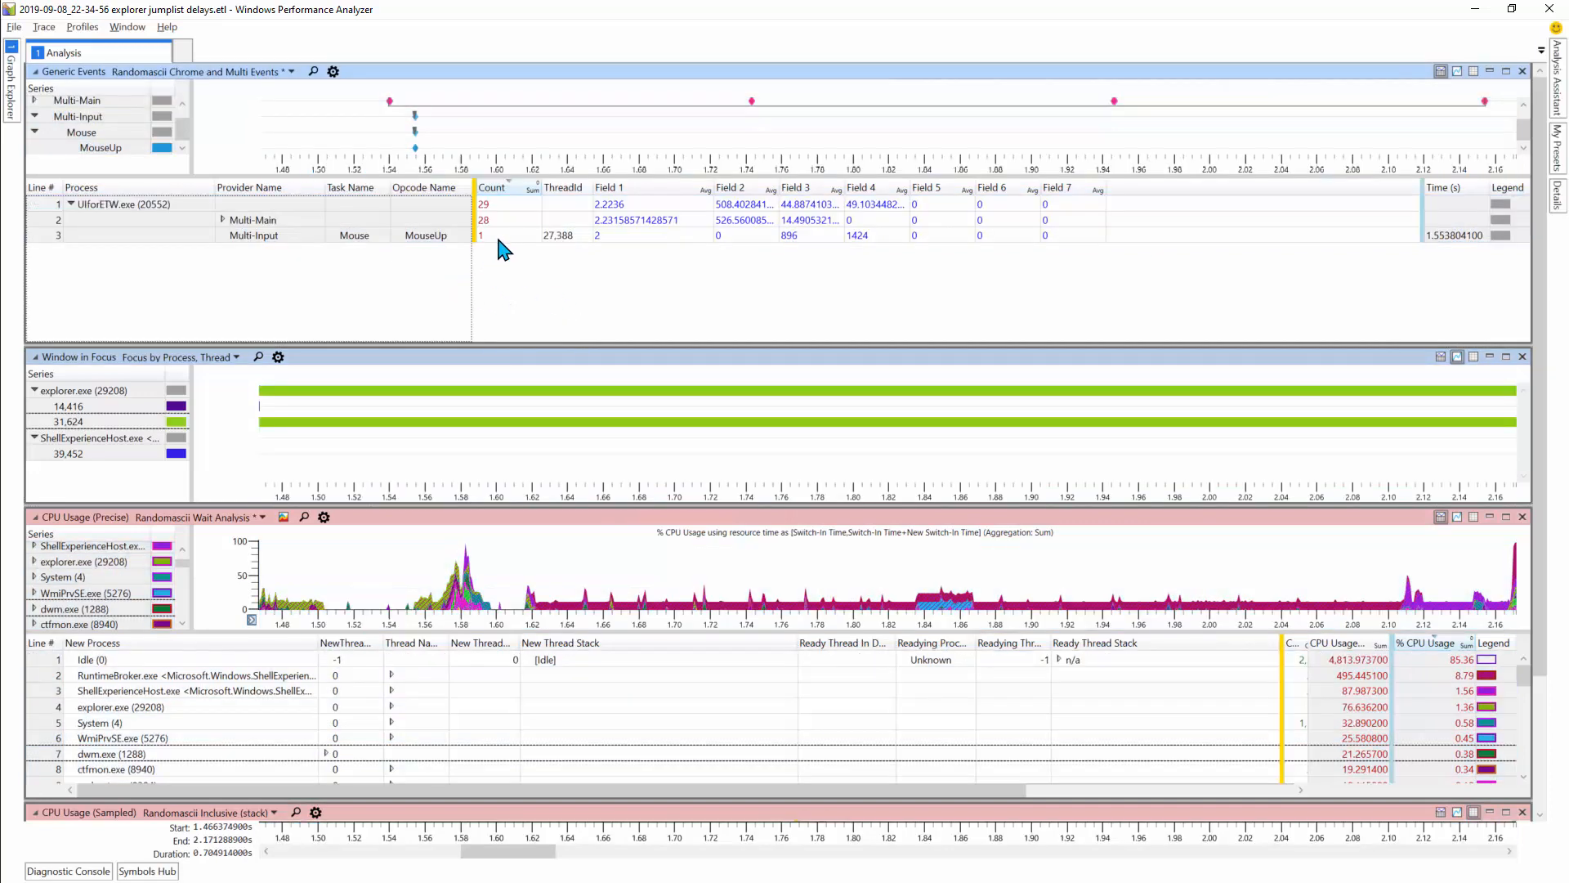
{"action": "left_click", "coordinate": [498, 239]}
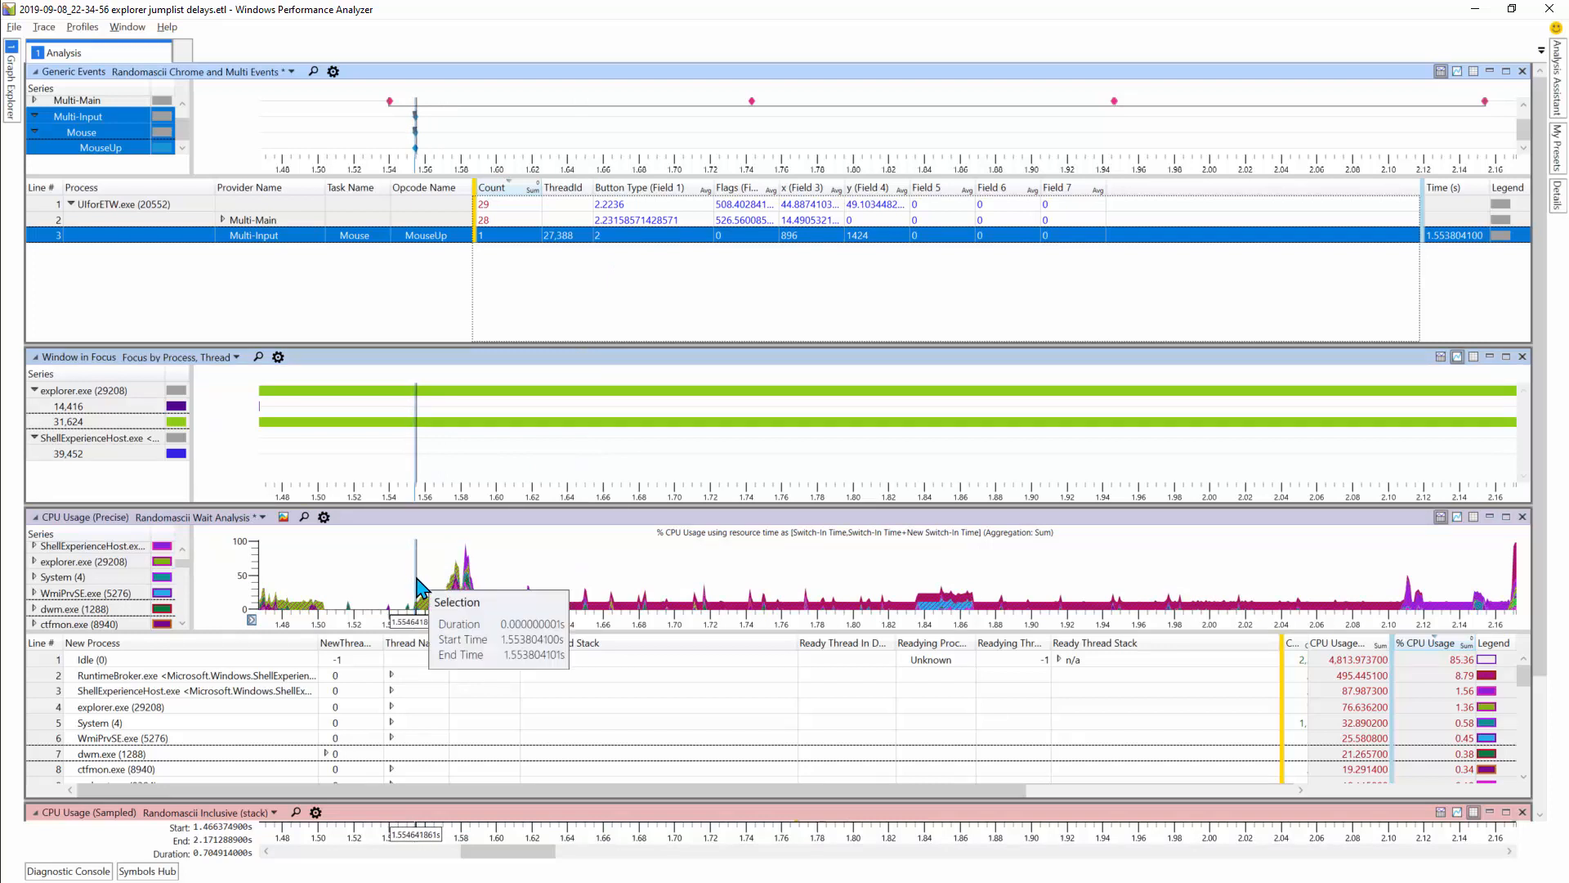
{"action": "left_click_drag", "start_coordinate": [418, 587], "coordinate": [1517, 609]}
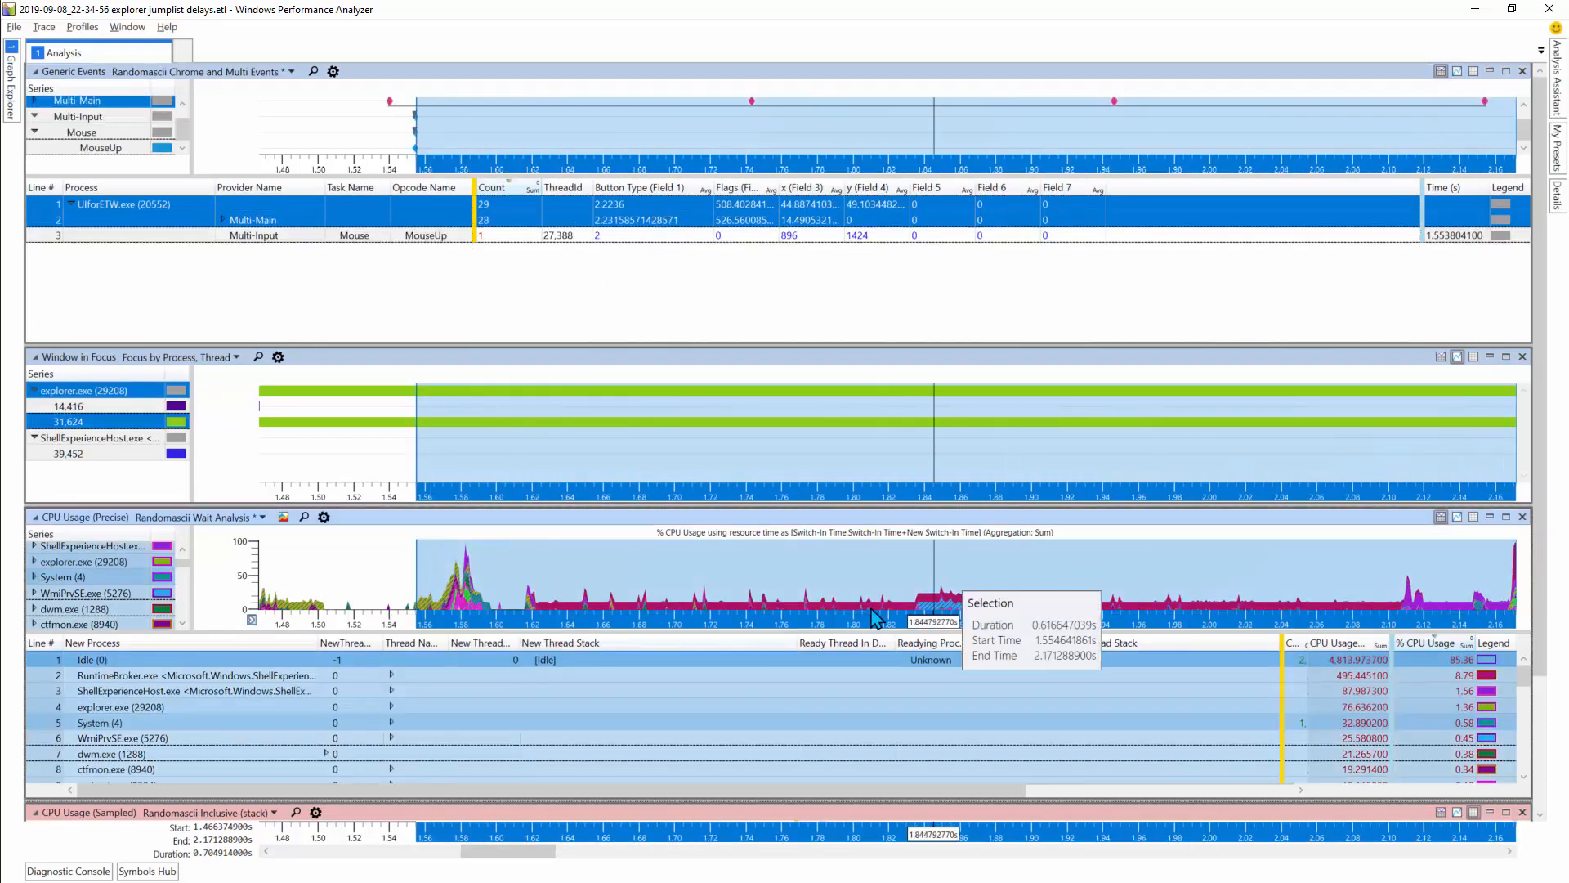
{"action": "right_click", "coordinate": [589, 562]}
{"action": "left_click", "coordinate": [626, 574]}
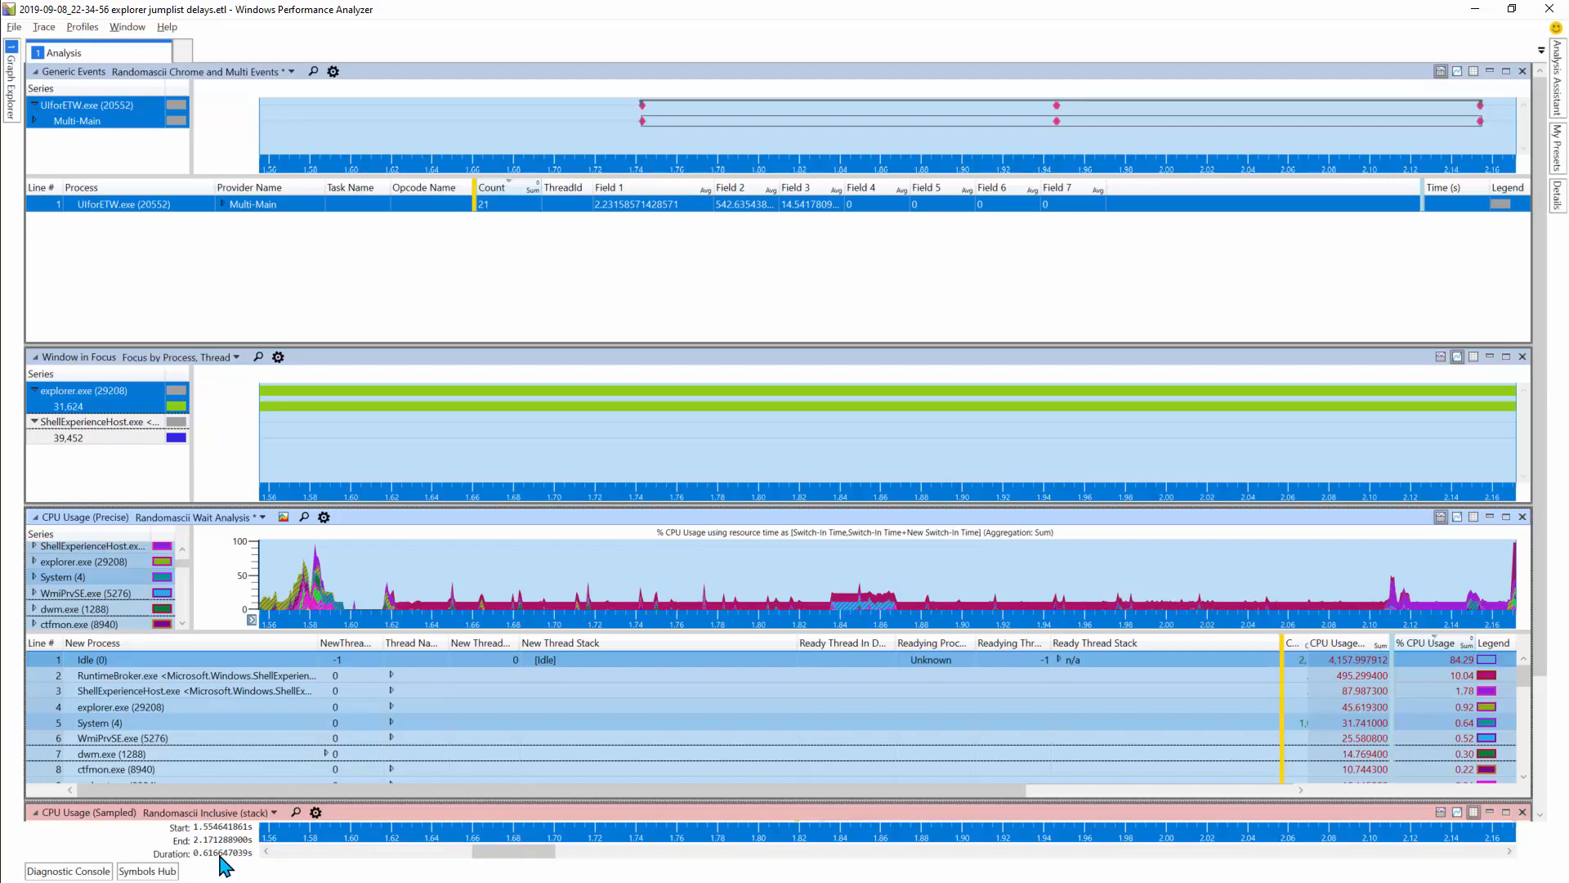
{"action": "left_click", "coordinate": [646, 576]}
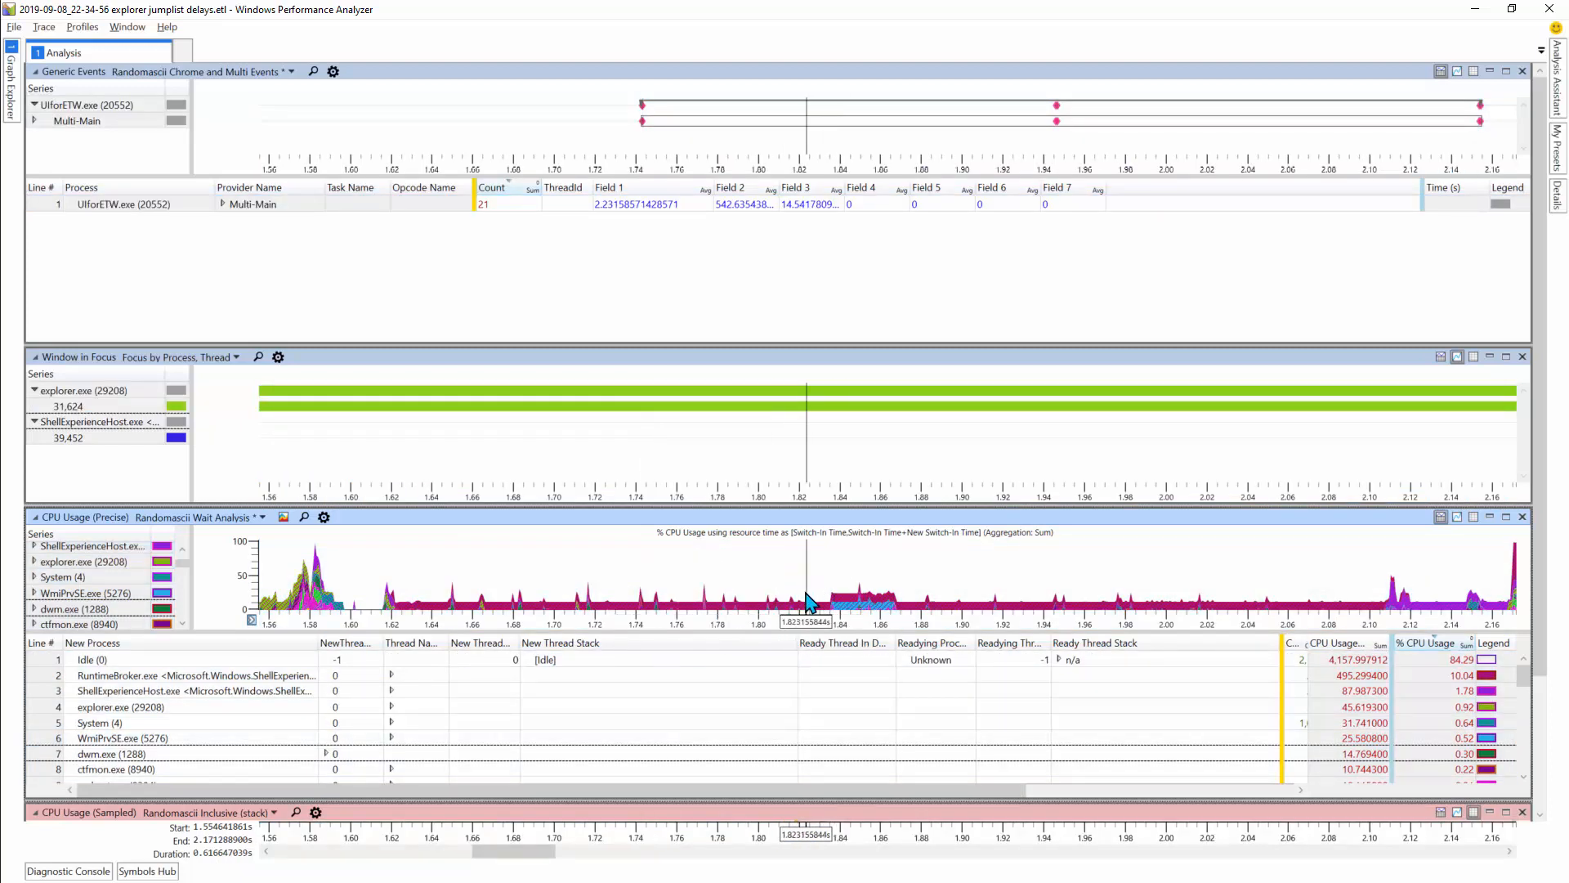
- Close the Generic Events and Window in Focus graphs and enlarge the CPU Usage (Sampled) table
{"action": "mouse_move", "coordinate": [784, 621]}
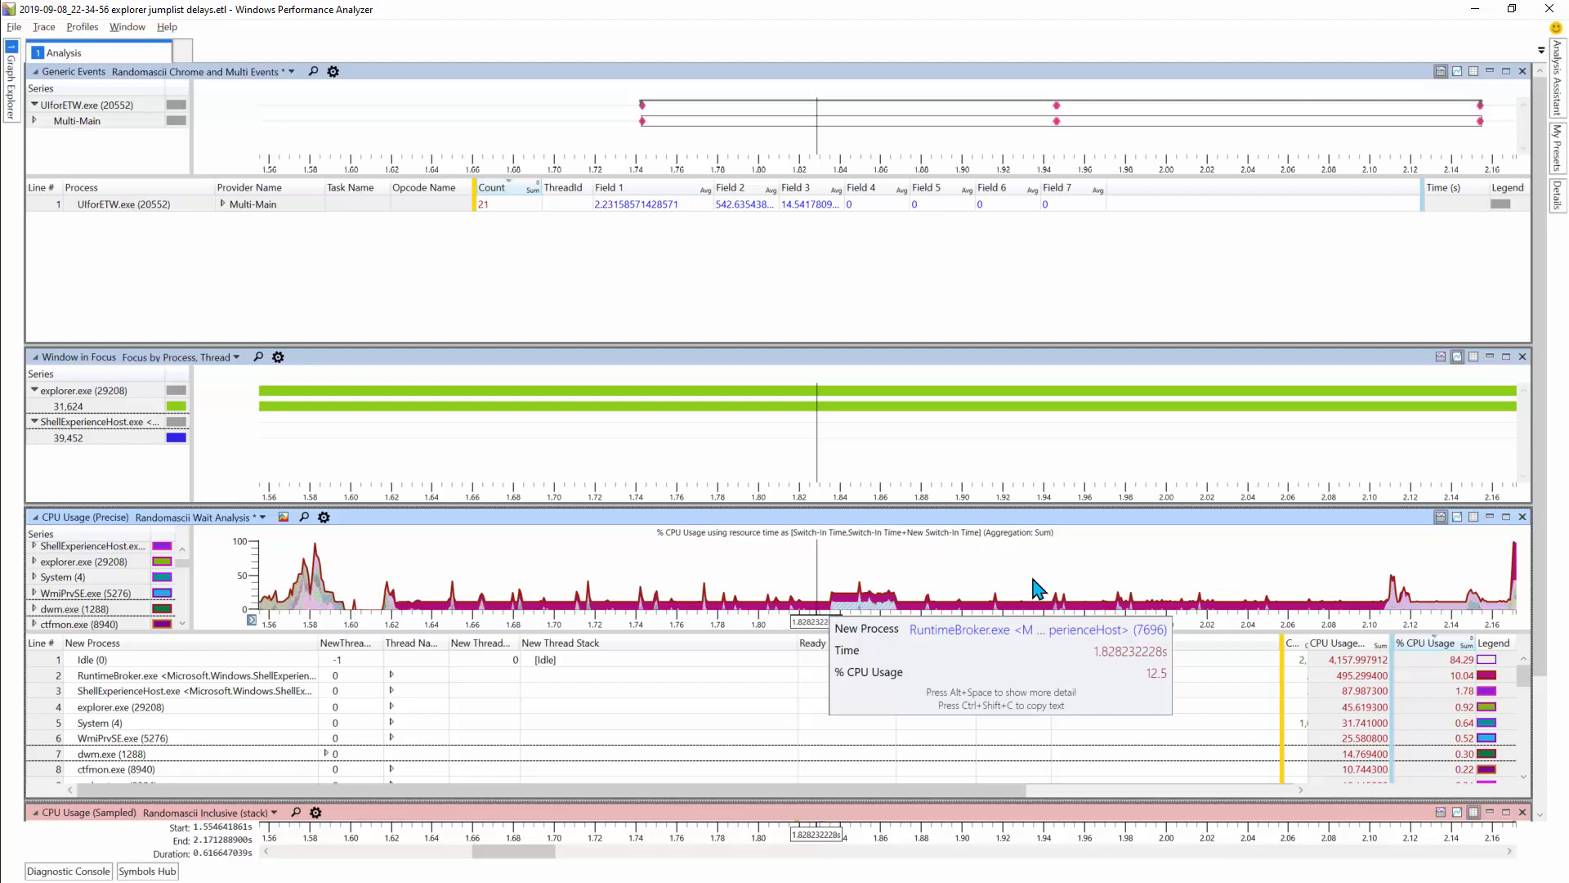
{"action": "left_click", "coordinate": [1522, 74]}
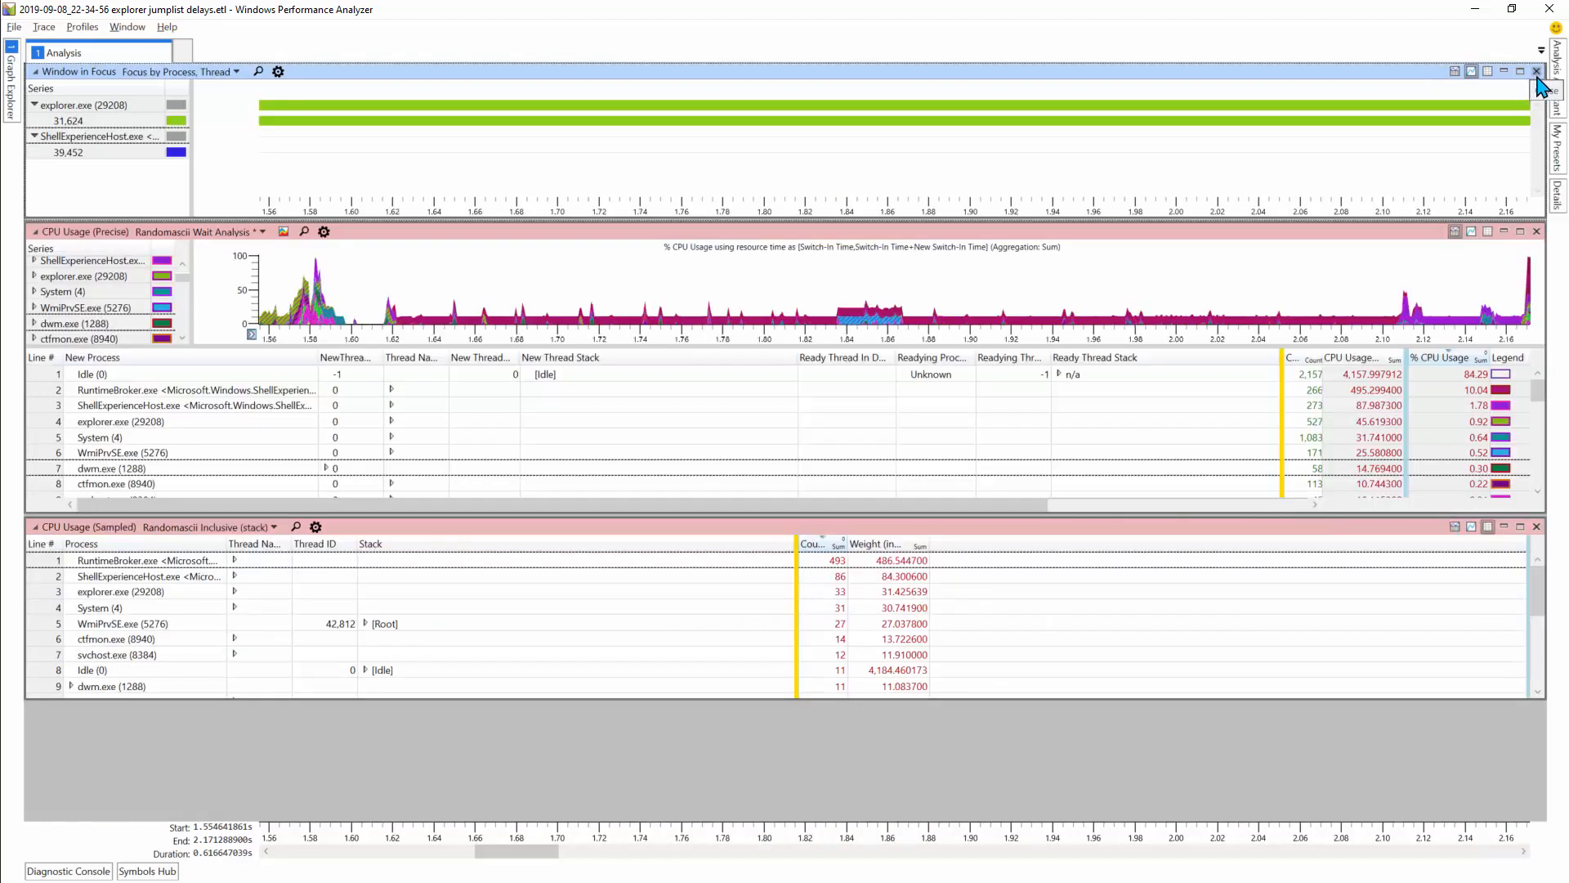
{"action": "left_click", "coordinate": [1537, 72]}
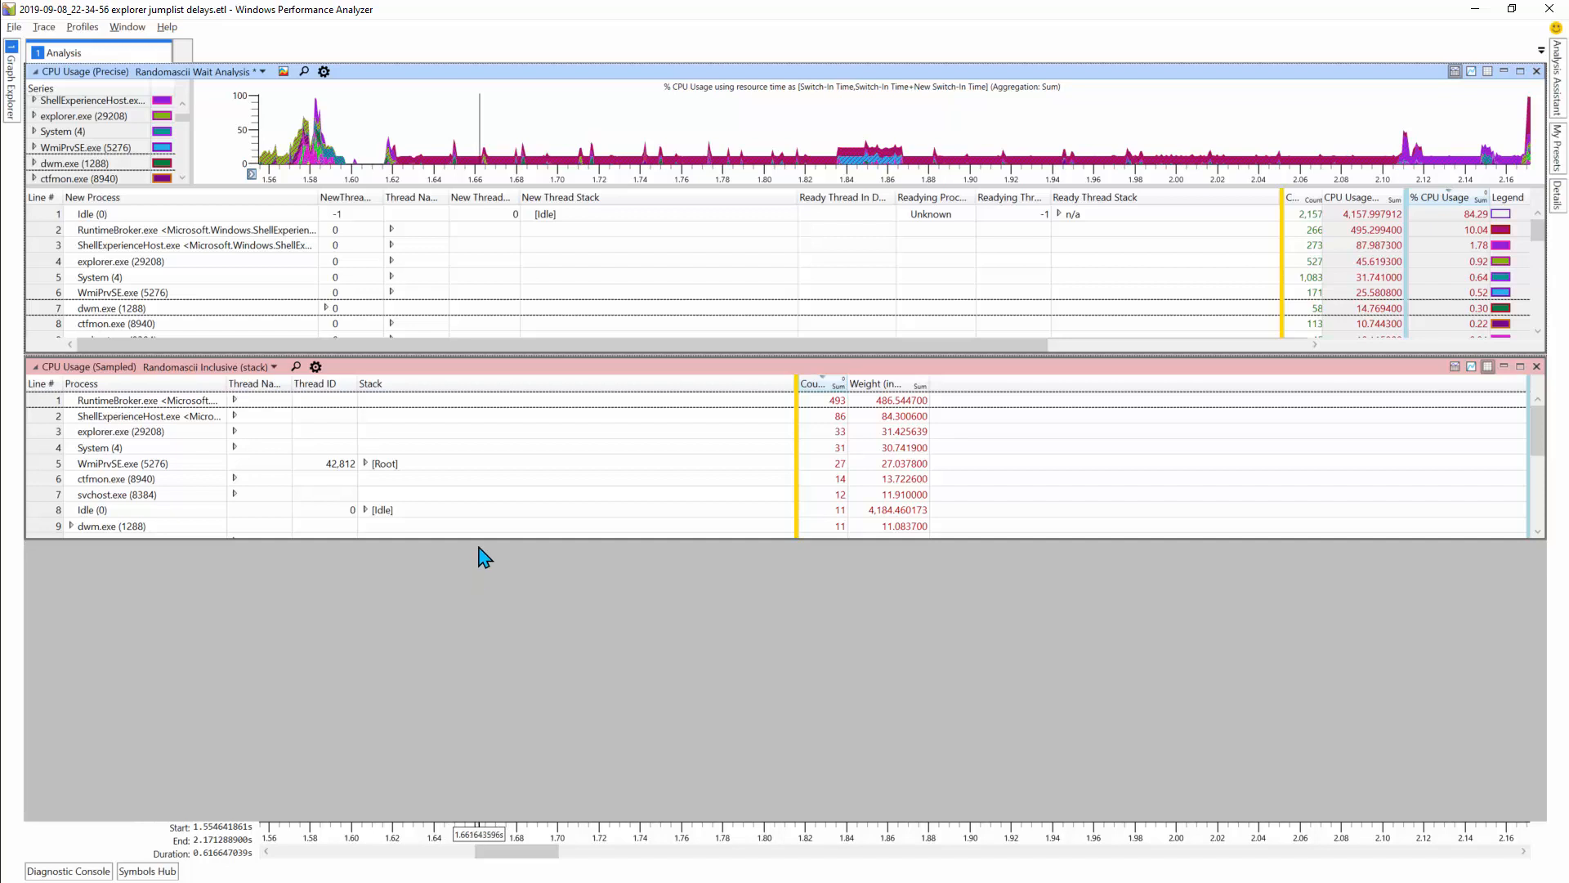
{"action": "left_click_drag", "start_coordinate": [479, 538], "coordinate": [515, 768]}
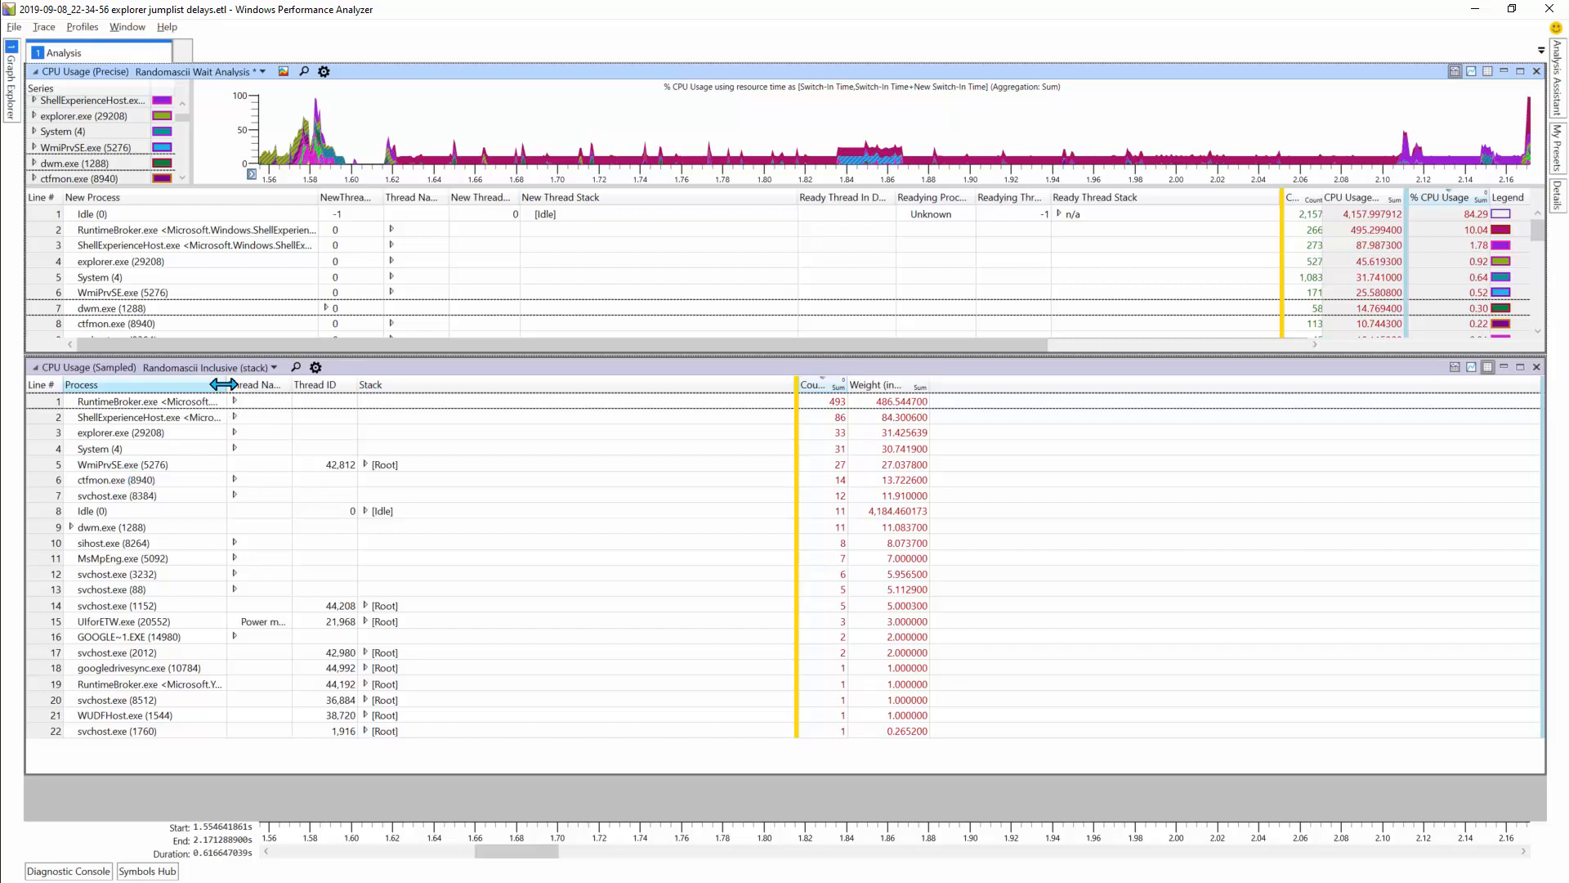
- Widen the Process column to read the full RuntimeBroker.exe name, highlight that process's samples on the timeline, and narrow the column again
{"action": "left_click_drag", "start_coordinate": [228, 385], "coordinate": [276, 387]}
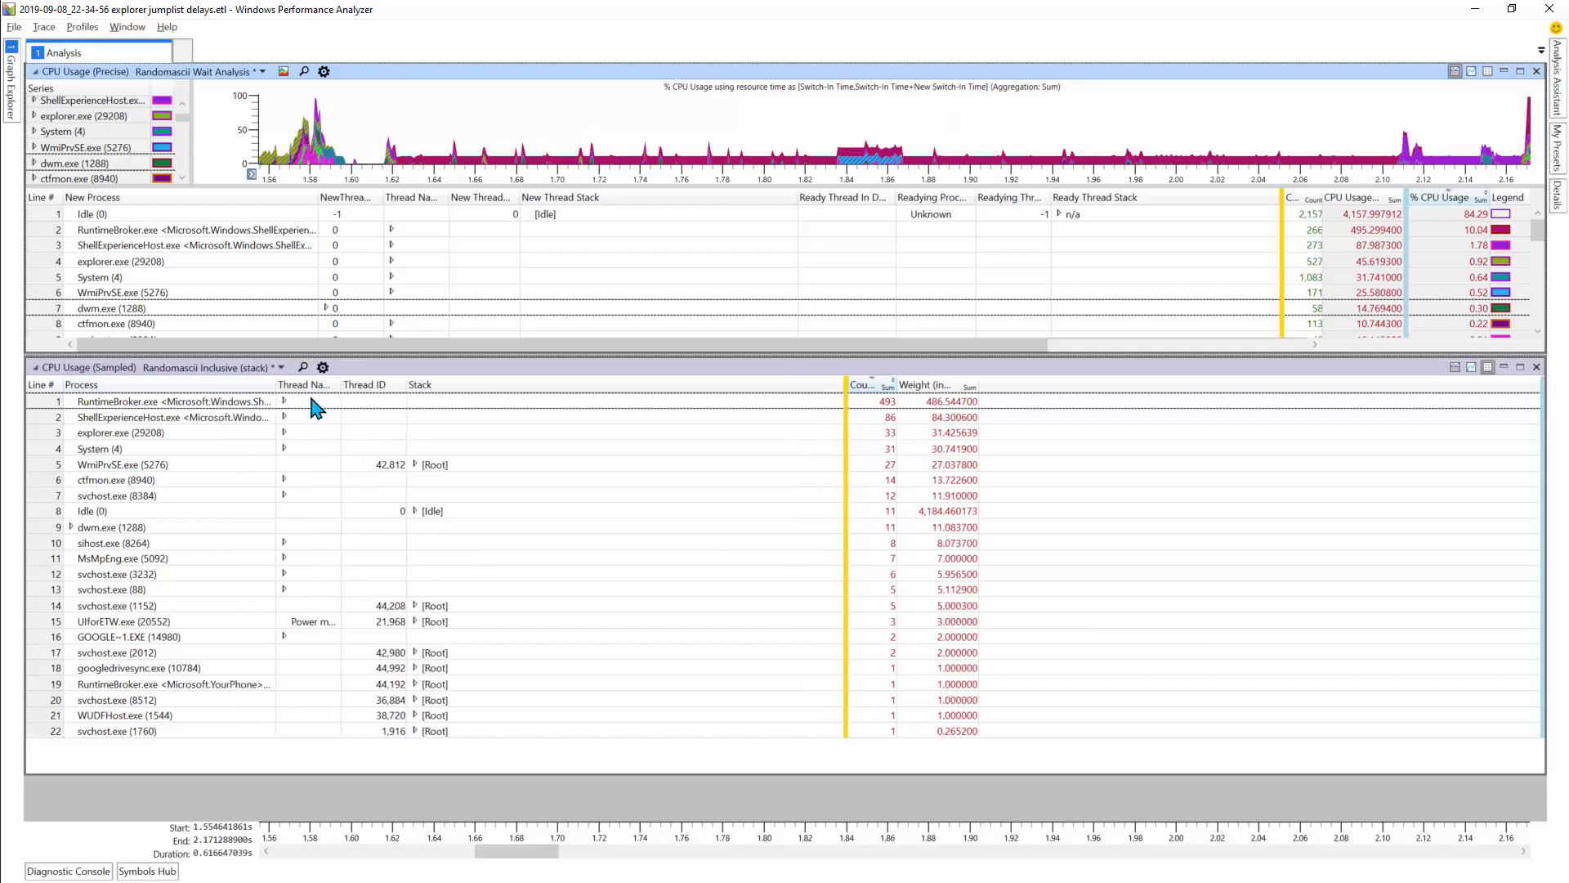
{"action": "left_click", "coordinate": [887, 402]}
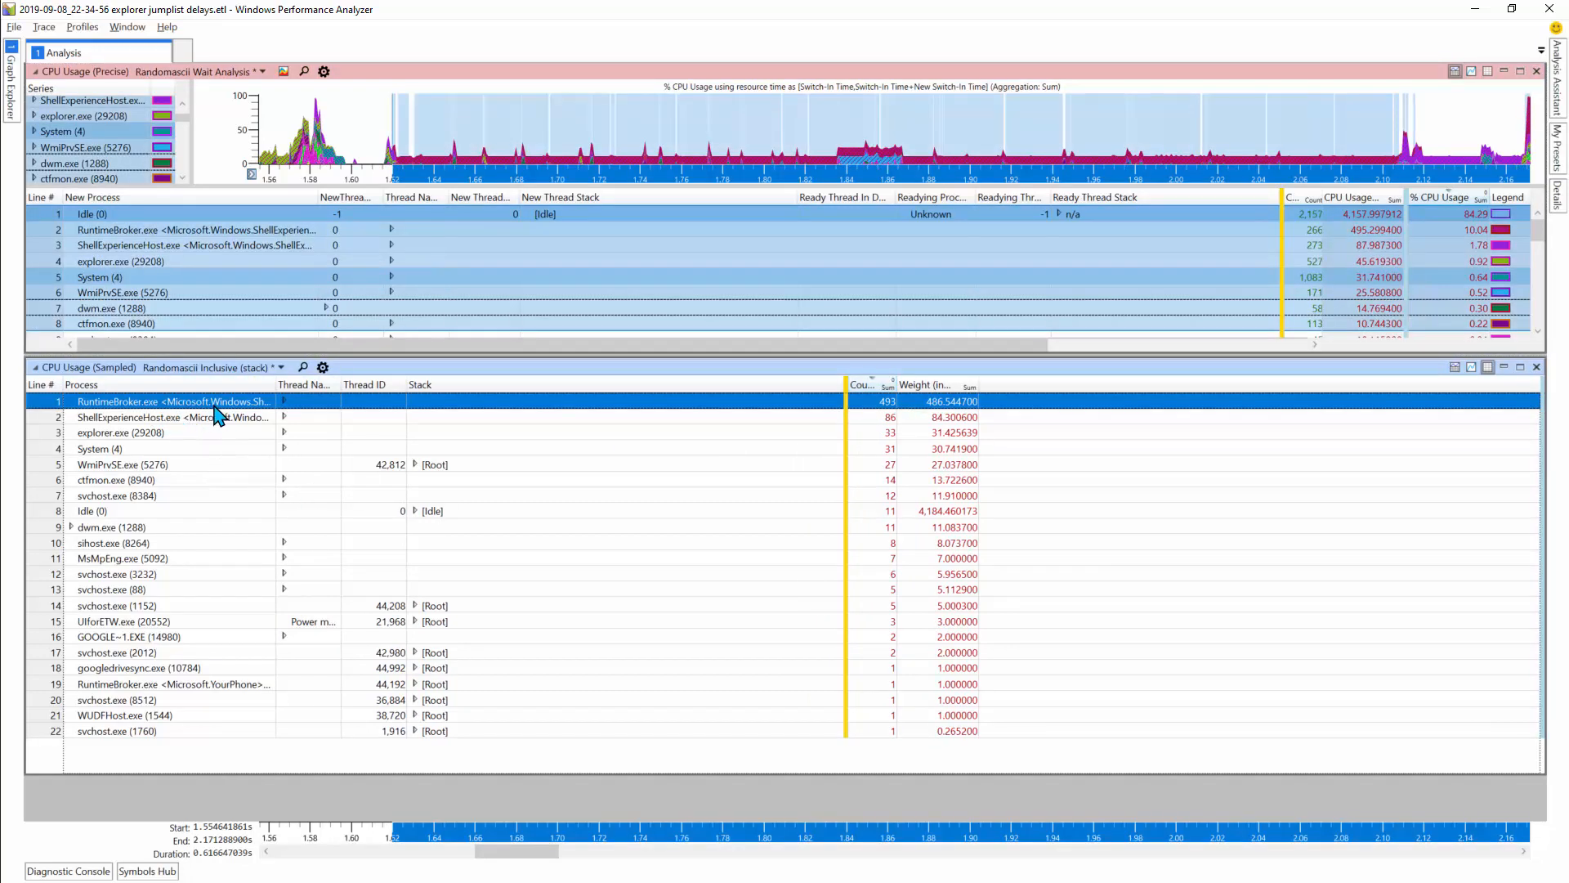
{"action": "left_click_drag", "start_coordinate": [277, 387], "coordinate": [177, 402]}
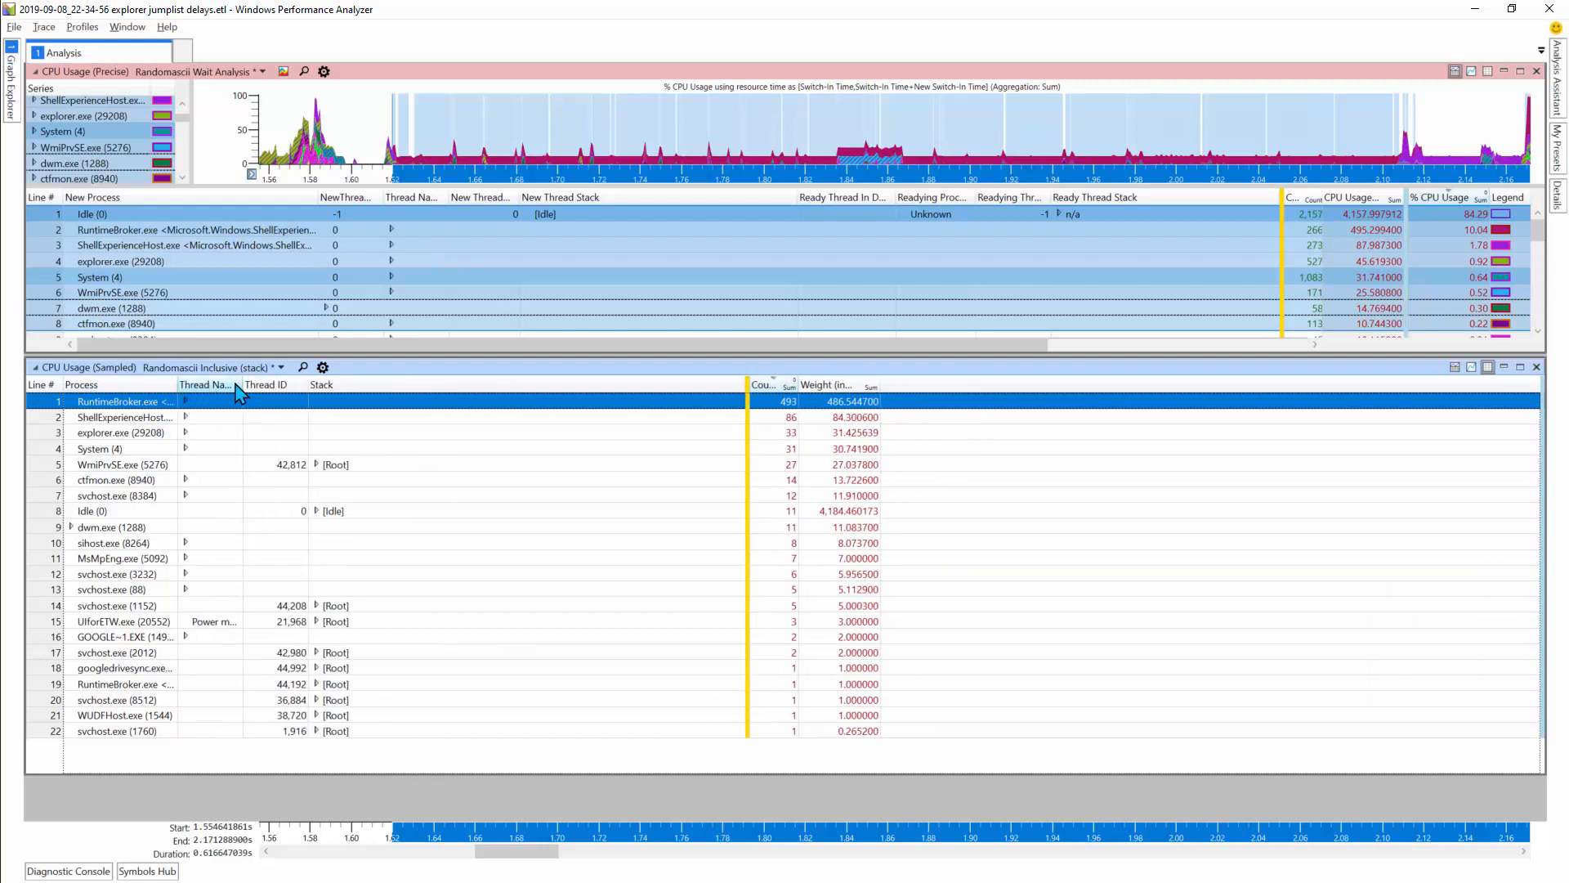
- Check the Thread Name column for the RuntimeBroker.exe threads and remove that column from the CPU Usage (Sampled) table
{"action": "left_click", "coordinate": [185, 400]}
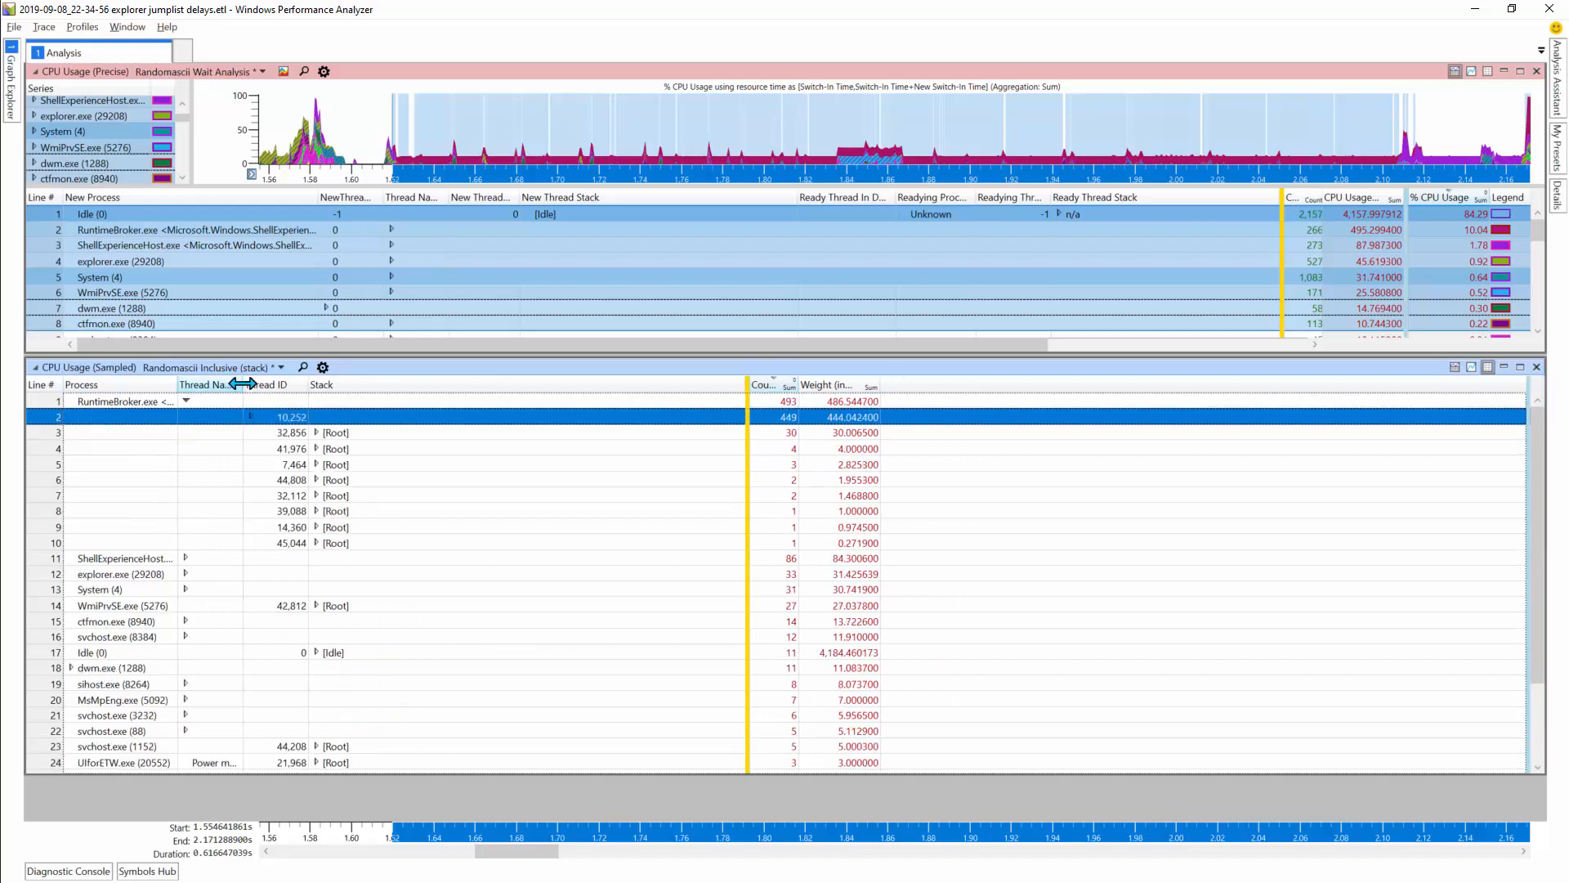
{"action": "left_click_drag", "start_coordinate": [245, 389], "coordinate": [282, 391]}
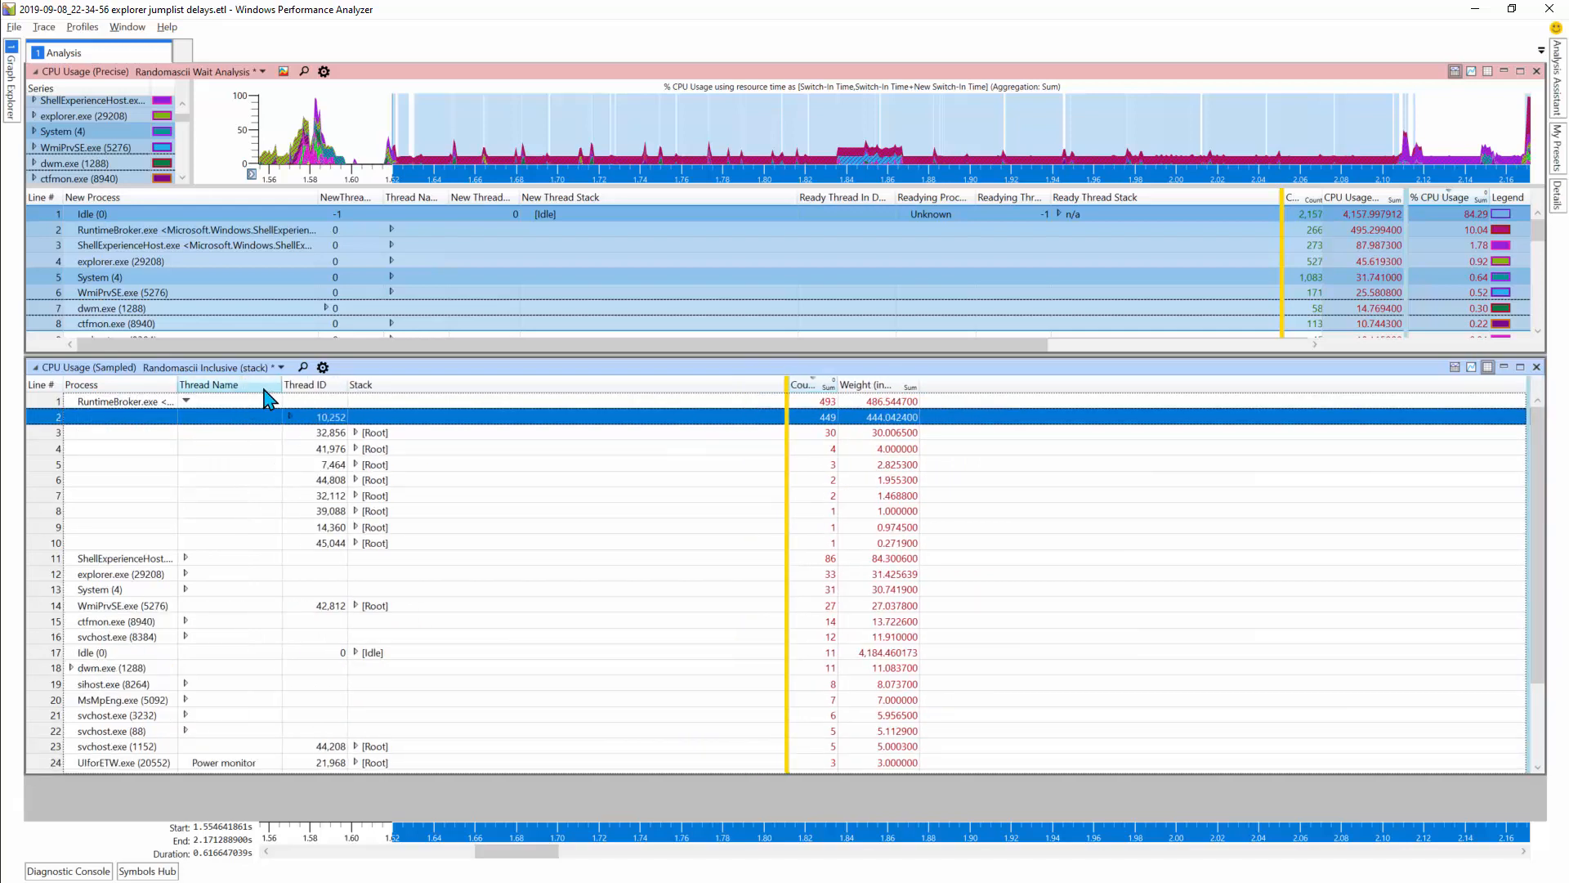
{"action": "right_click", "coordinate": [215, 393]}
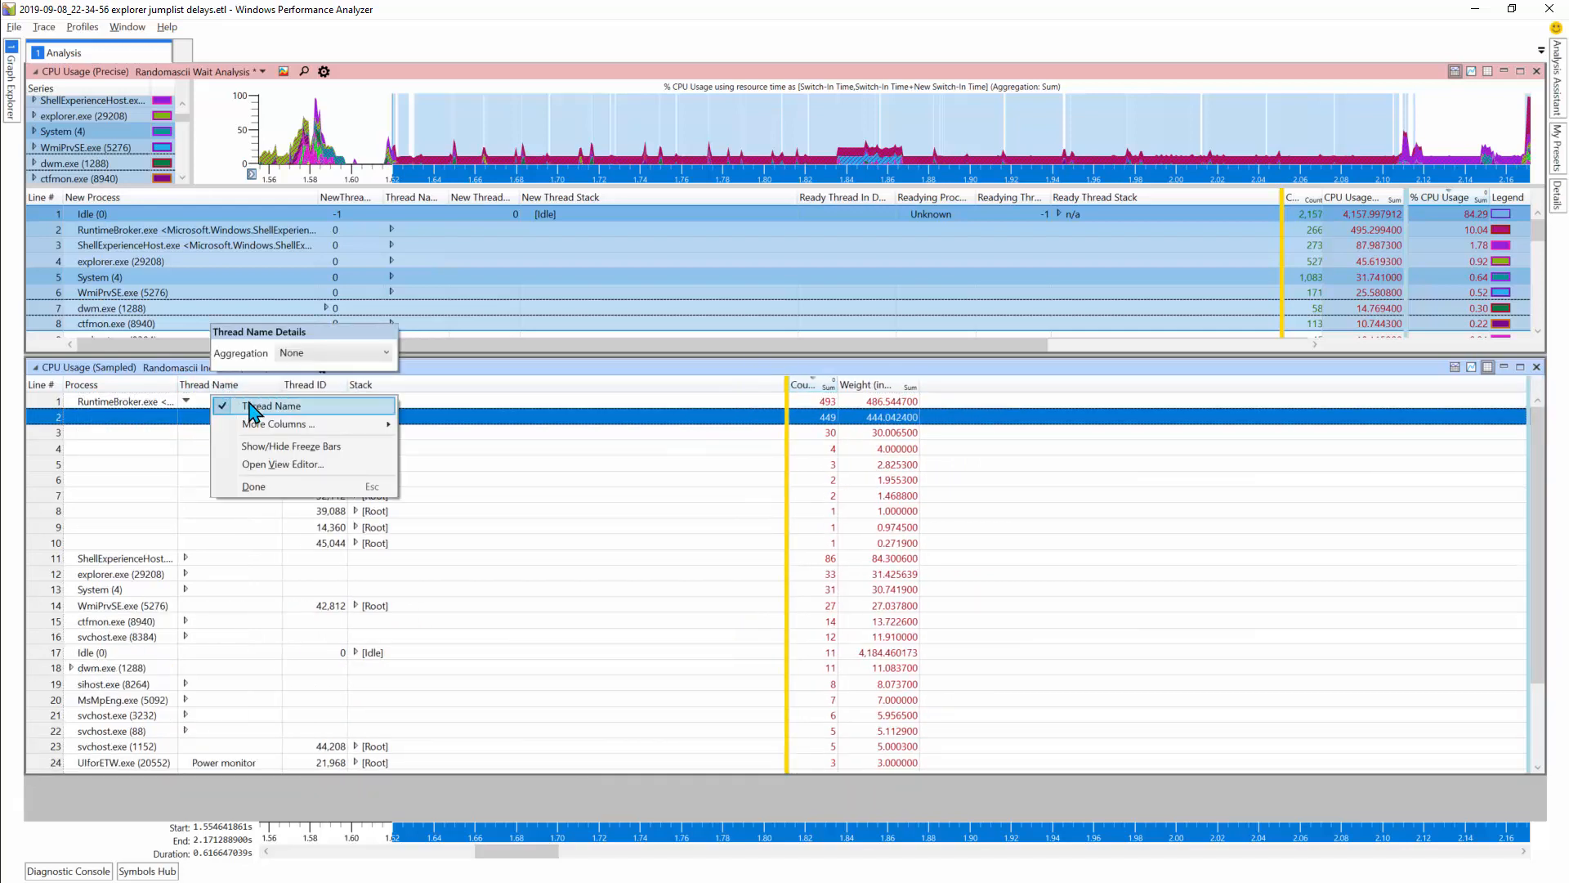
{"action": "left_click", "coordinate": [238, 405]}
{"action": "left_click", "coordinate": [456, 472]}
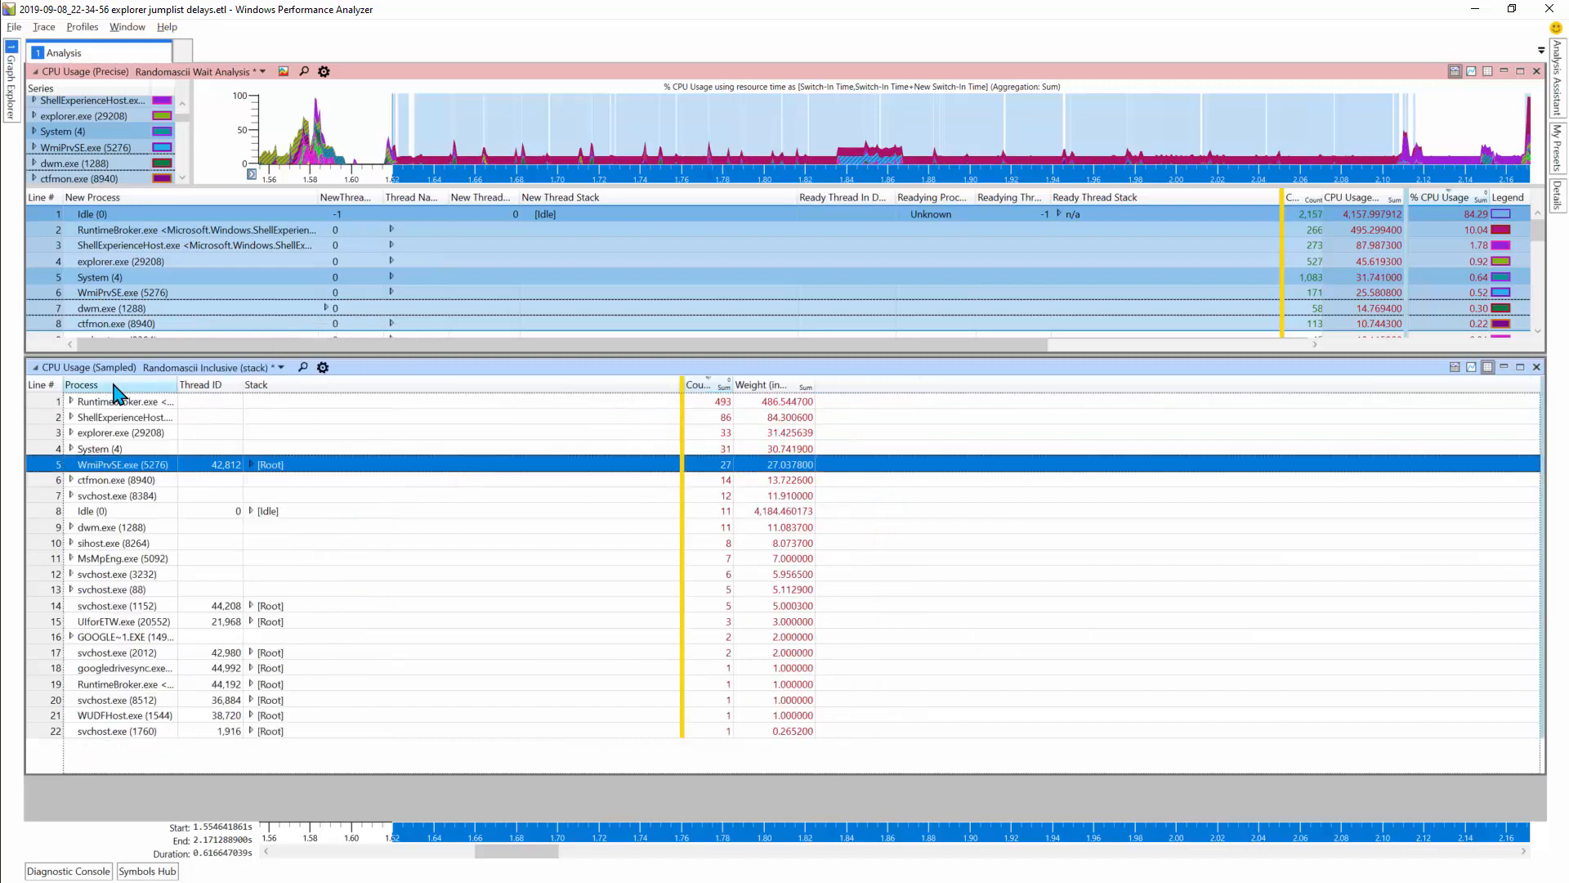
- Expand the sampled stack of RuntimeBroker.exe thread 10,252 from [Root] down to CAutomaticDestinationList::GetDataInternal, making the table taller
{"action": "left_click", "coordinate": [72, 401]}
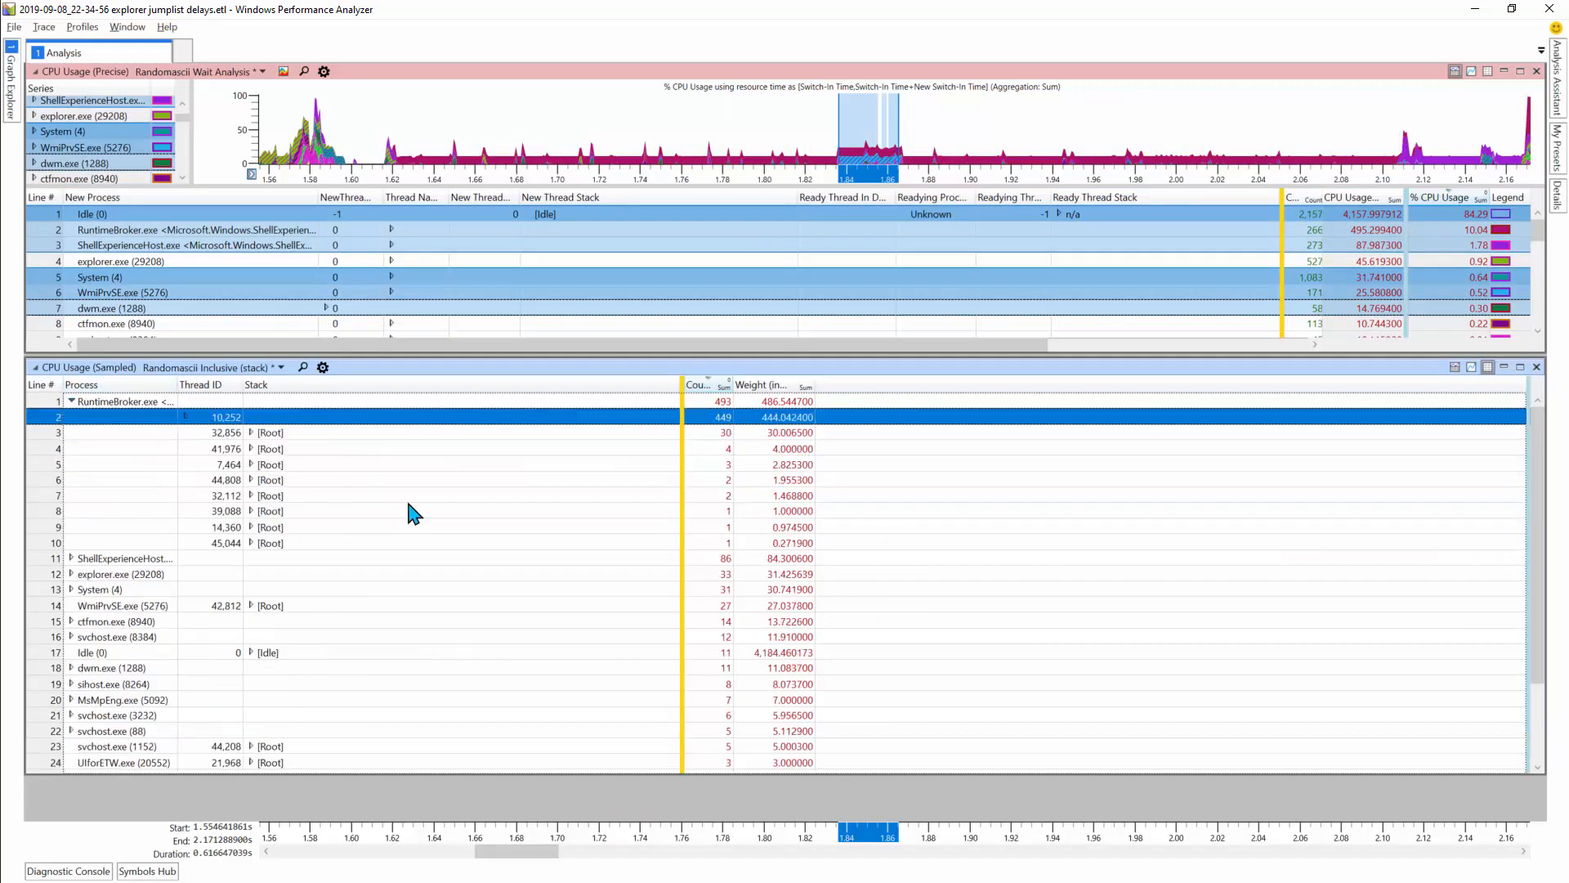
{"action": "left_click", "coordinate": [211, 421]}
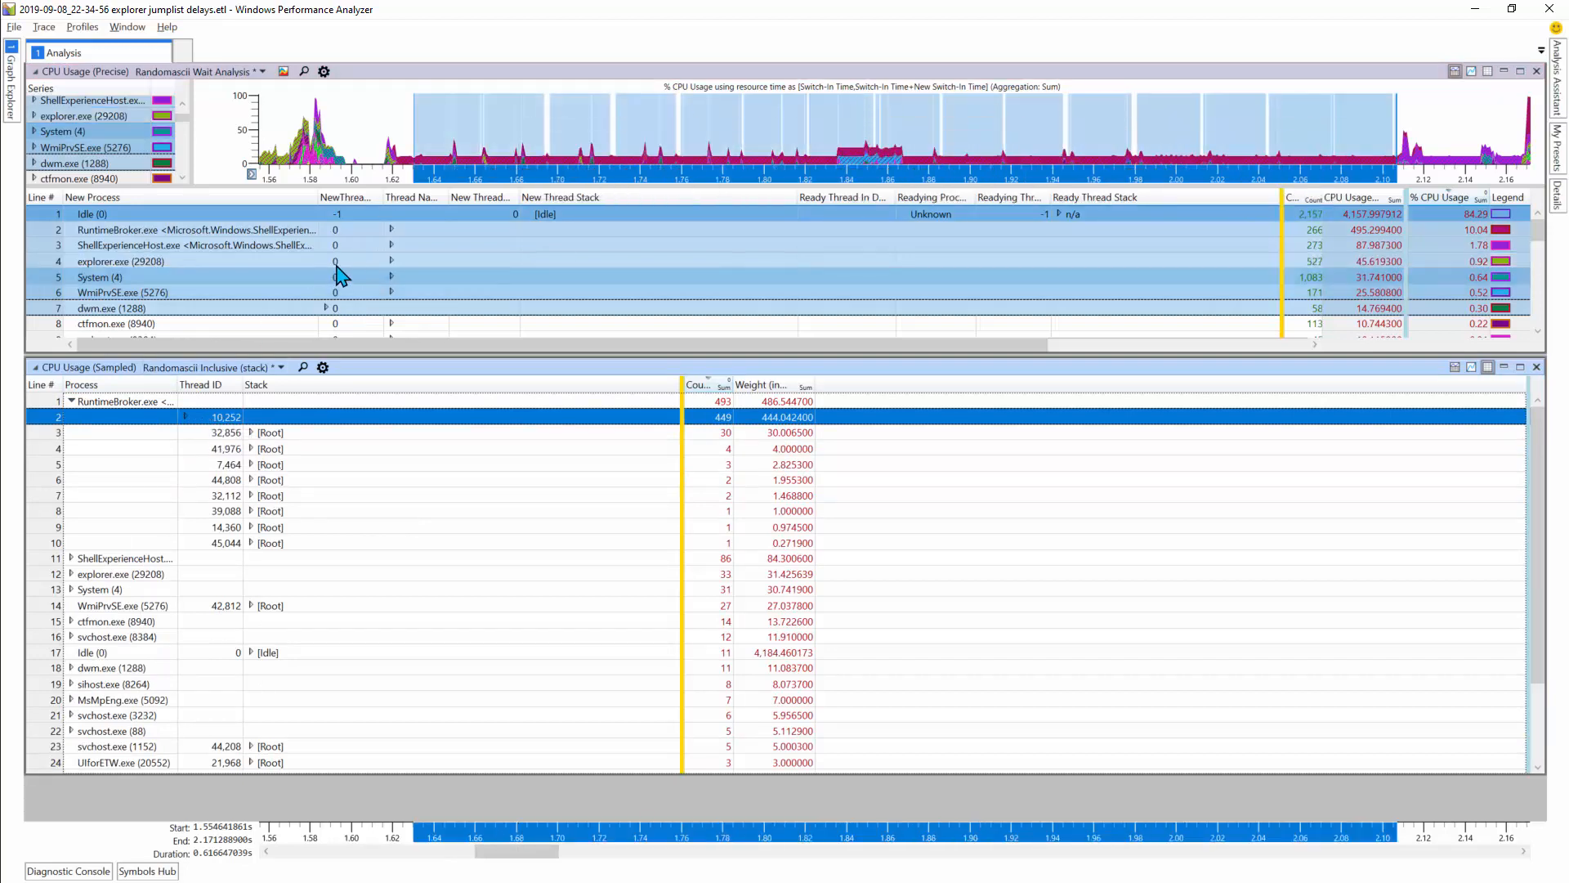
{"action": "left_click", "coordinate": [187, 417]}
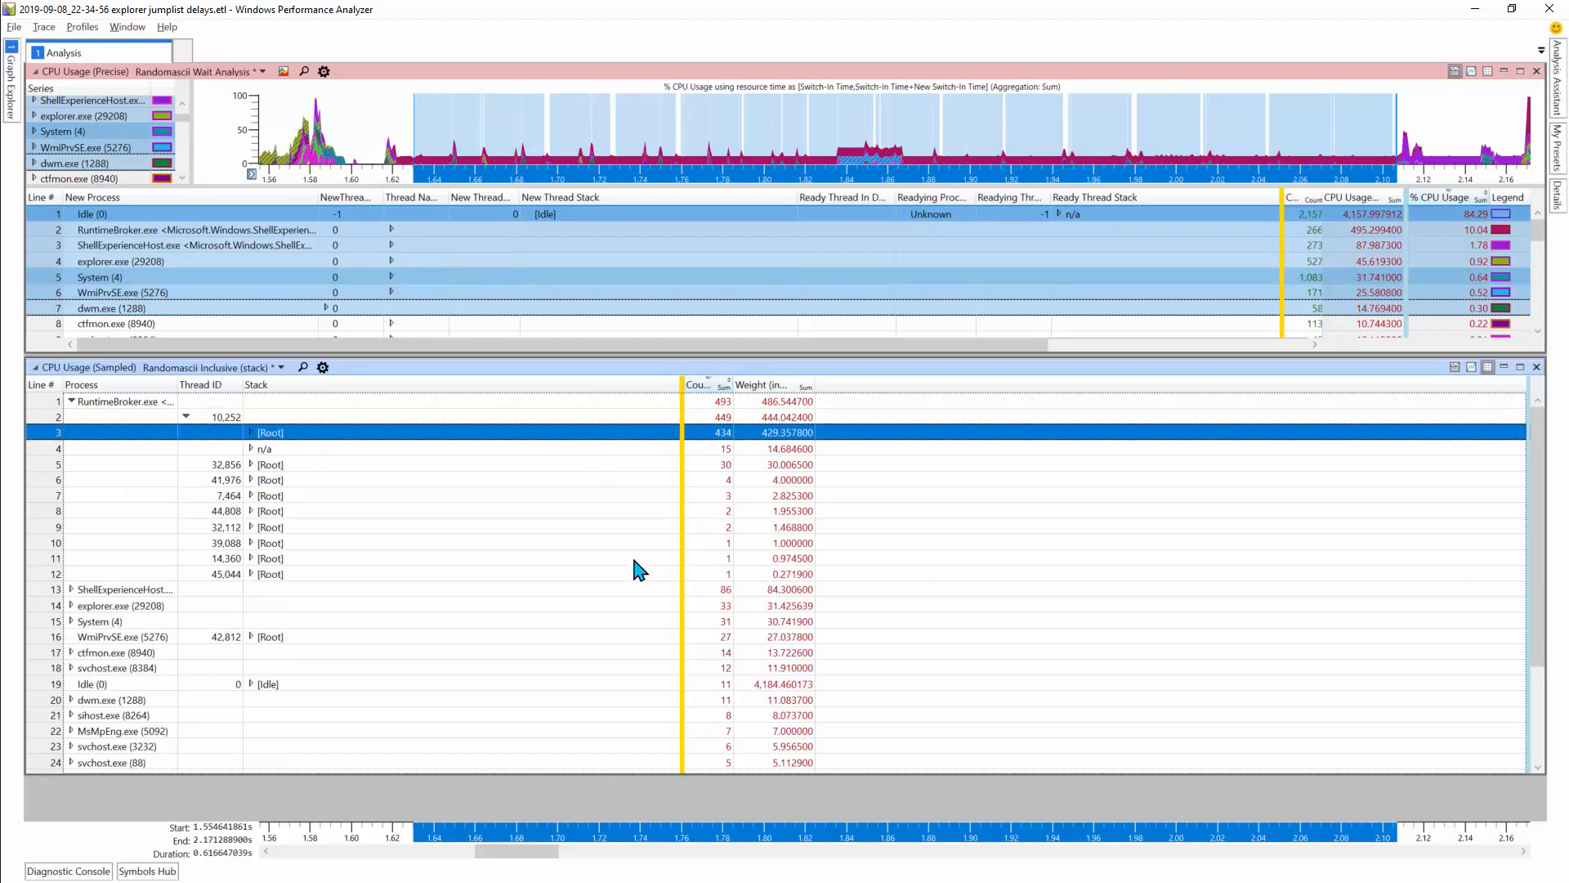
{"action": "key", "text": "Right"}
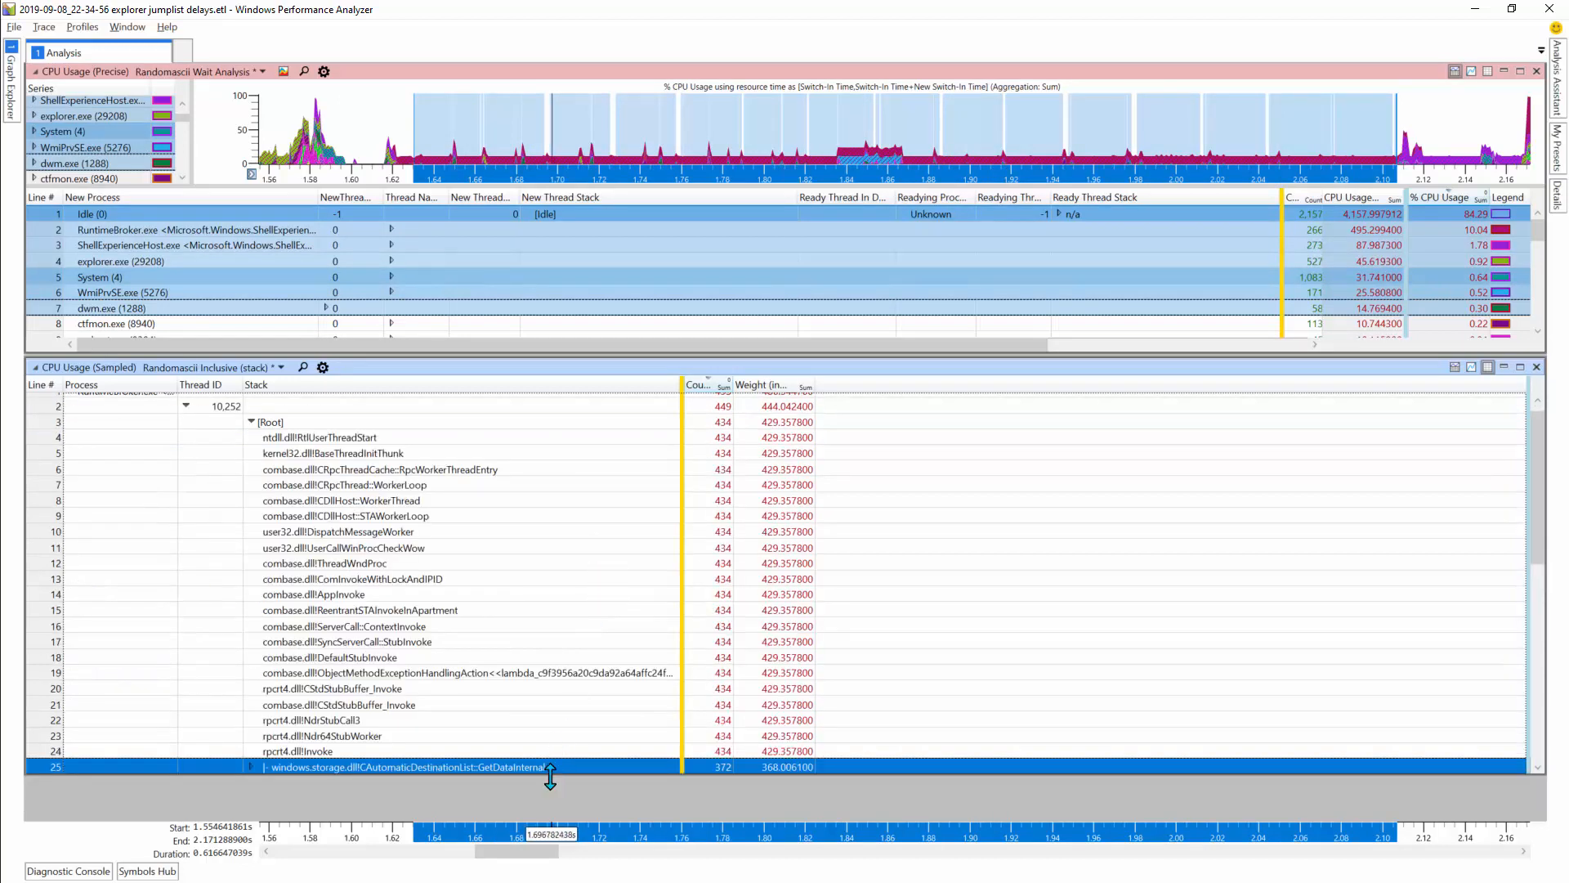
{"action": "left_click_drag", "start_coordinate": [551, 776], "coordinate": [564, 821]}
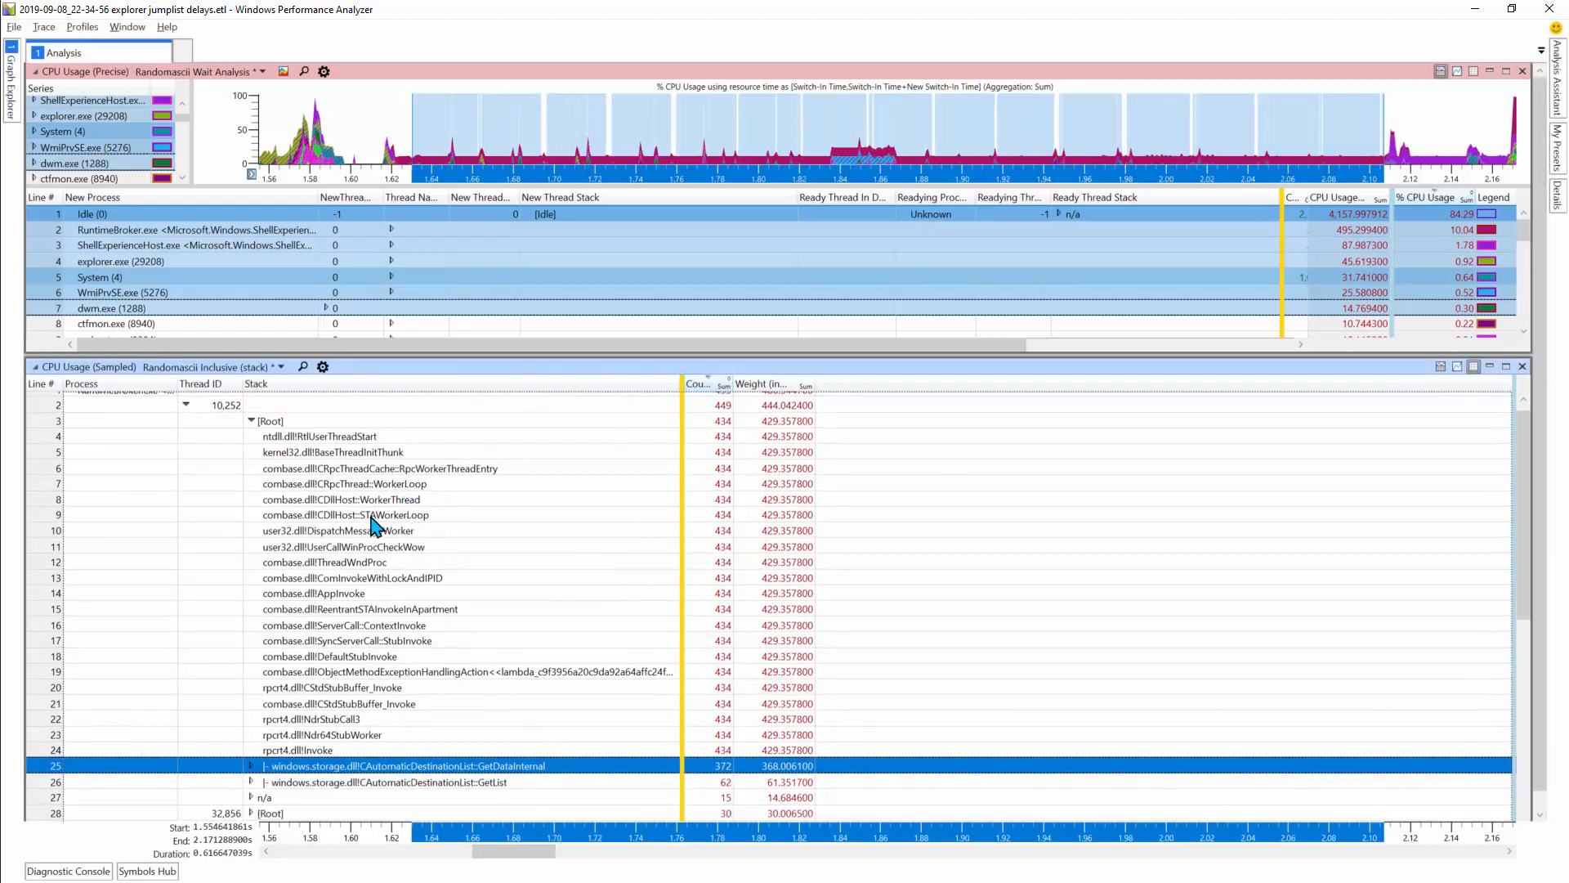
{"action": "scroll", "coordinate": [372, 523], "scroll_direction": "down", "scroll_amount": 2}
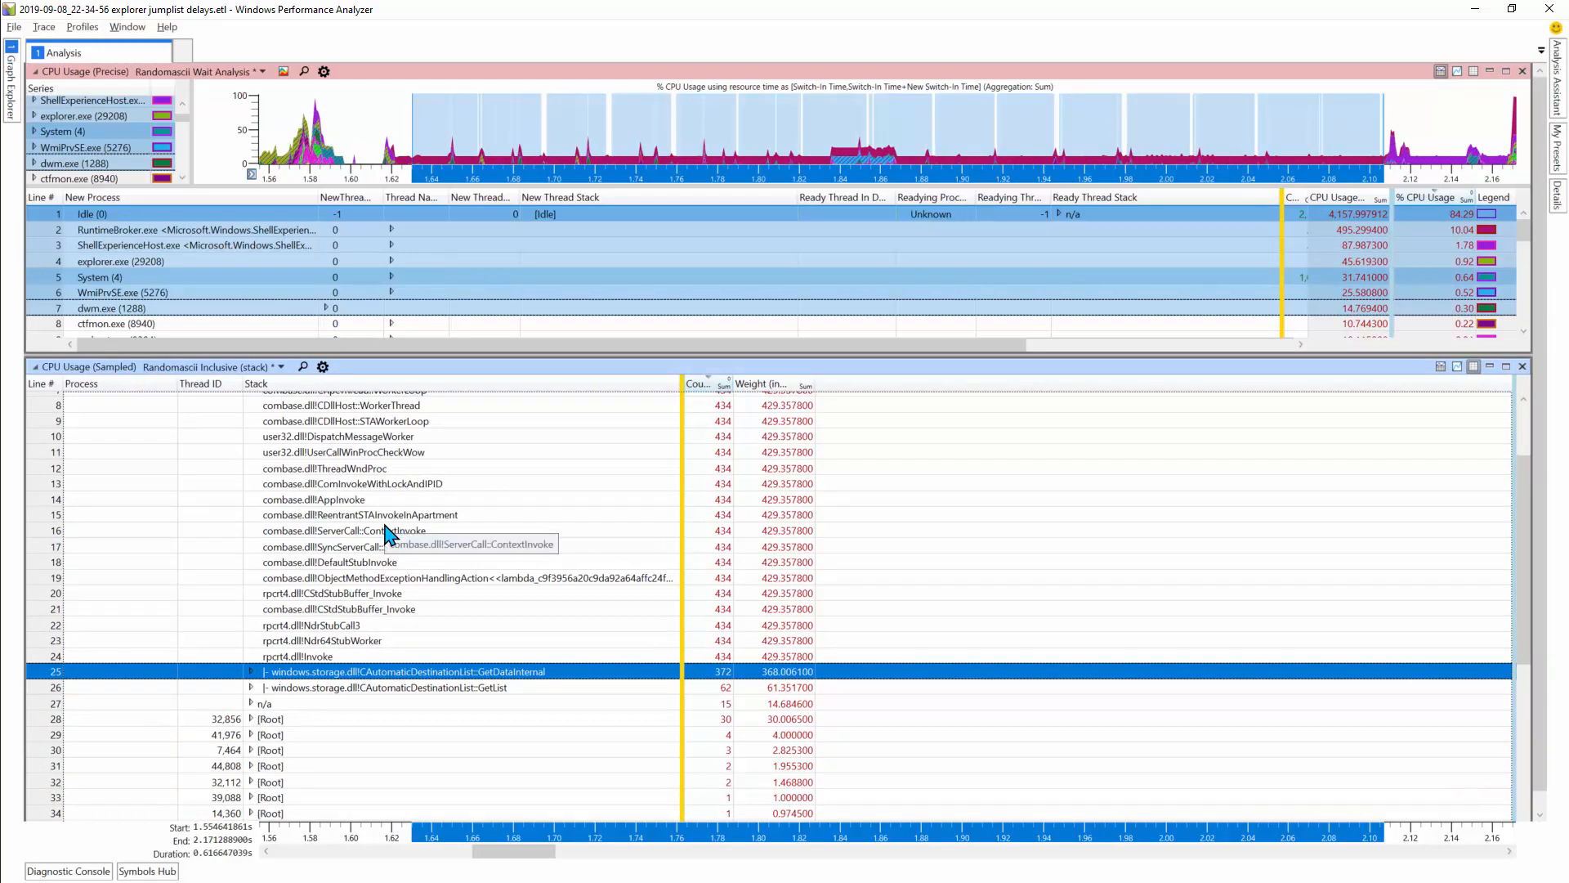
{"action": "scroll", "coordinate": [388, 535], "scroll_direction": "down", "scroll_amount": 1}
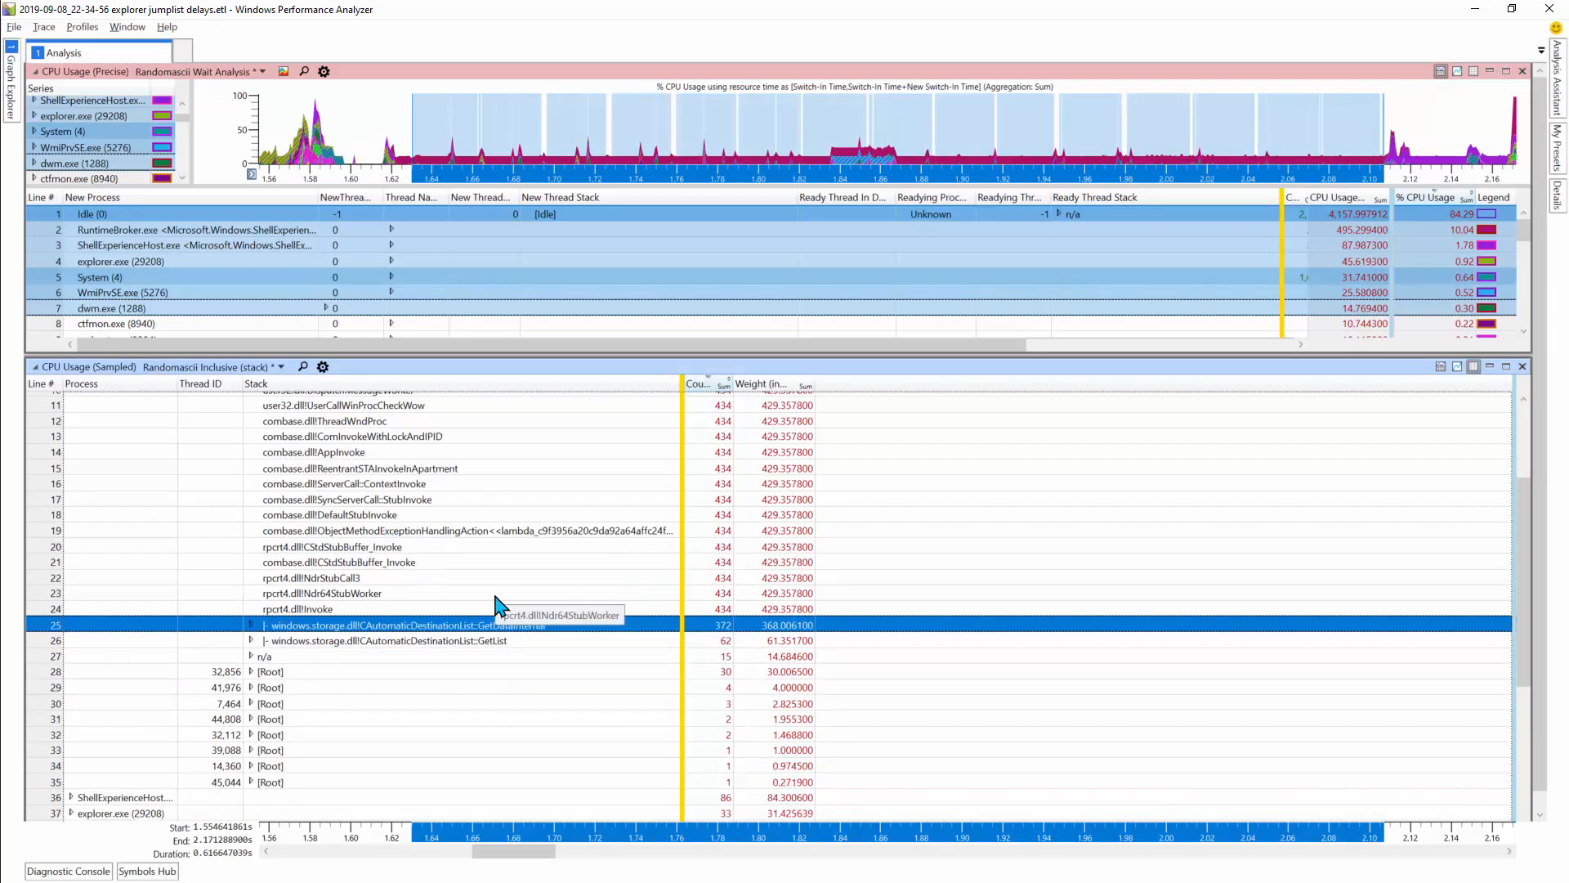
- Drill down from GetDataInternal through CAutoDestListParser::_LoadEntries and IStream_ReadStr to KernelBase.dll!ReadFile, and review the sample counts along the call chain
{"action": "key", "text": "Right"}
{"action": "key", "text": "Right"}
{"action": "key", "text": "Right"}
{"action": "key", "text": "Right"}
{"action": "key", "text": "Right"}
{"action": "key", "text": "Right"}
{"action": "key", "text": "Right"}
{"action": "key", "text": "Right"}
{"action": "key", "text": "Right"}
{"action": "key", "text": "Right"}
{"action": "key", "text": "Right"}
{"action": "key", "text": "Right"}
{"action": "key", "text": "Right"}
{"action": "key", "text": "Right"}
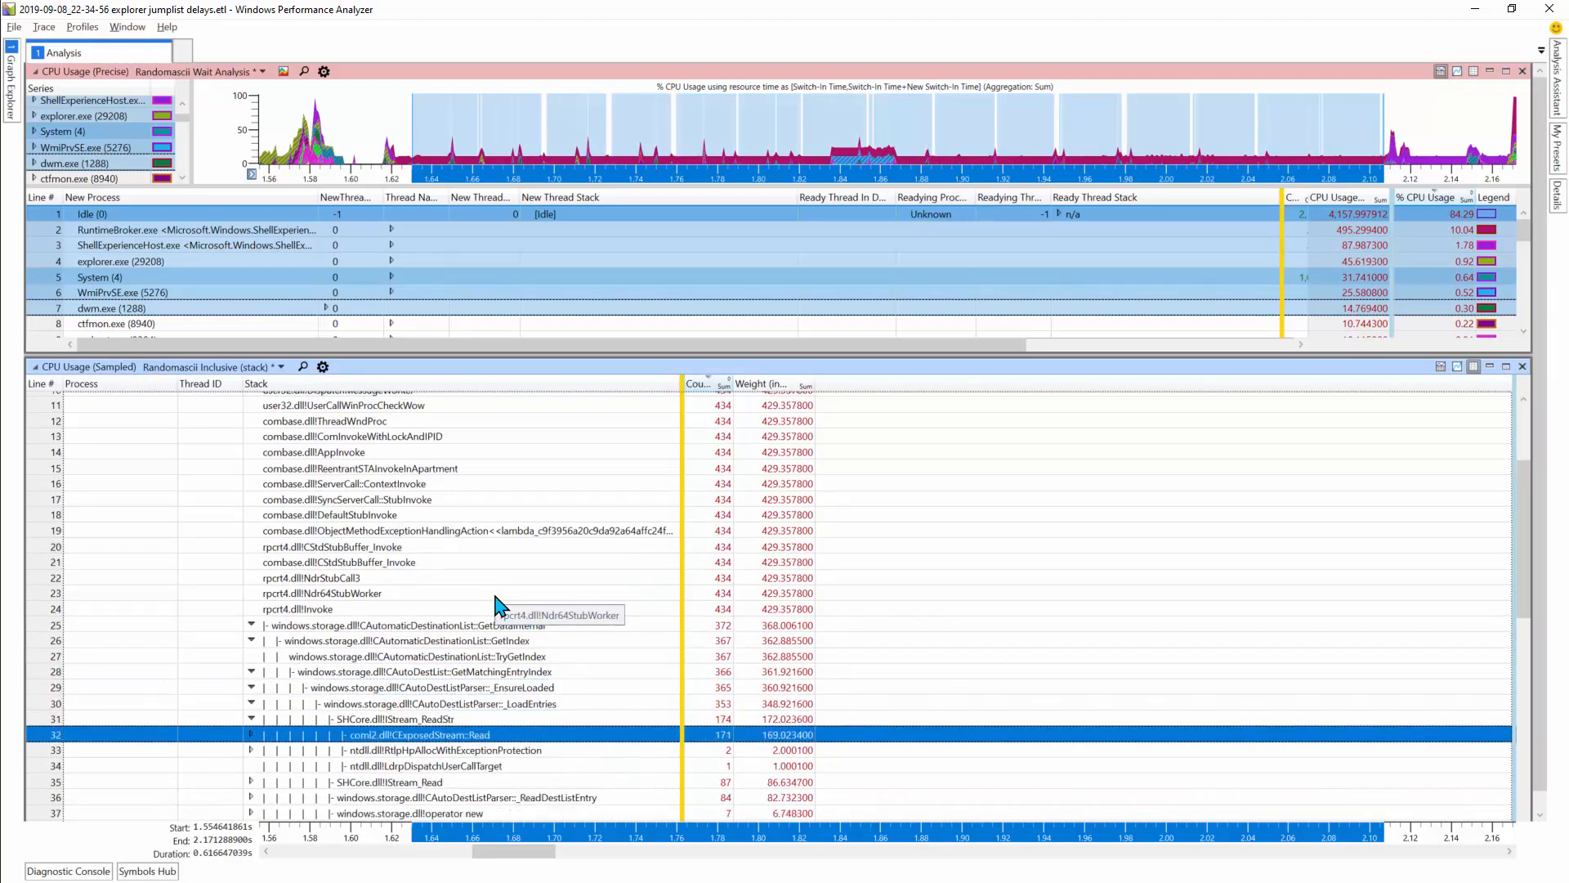
{"action": "key", "text": "Right"}
{"action": "key", "text": "Right"}
{"action": "key", "text": "Right"}
{"action": "key", "text": "Right"}
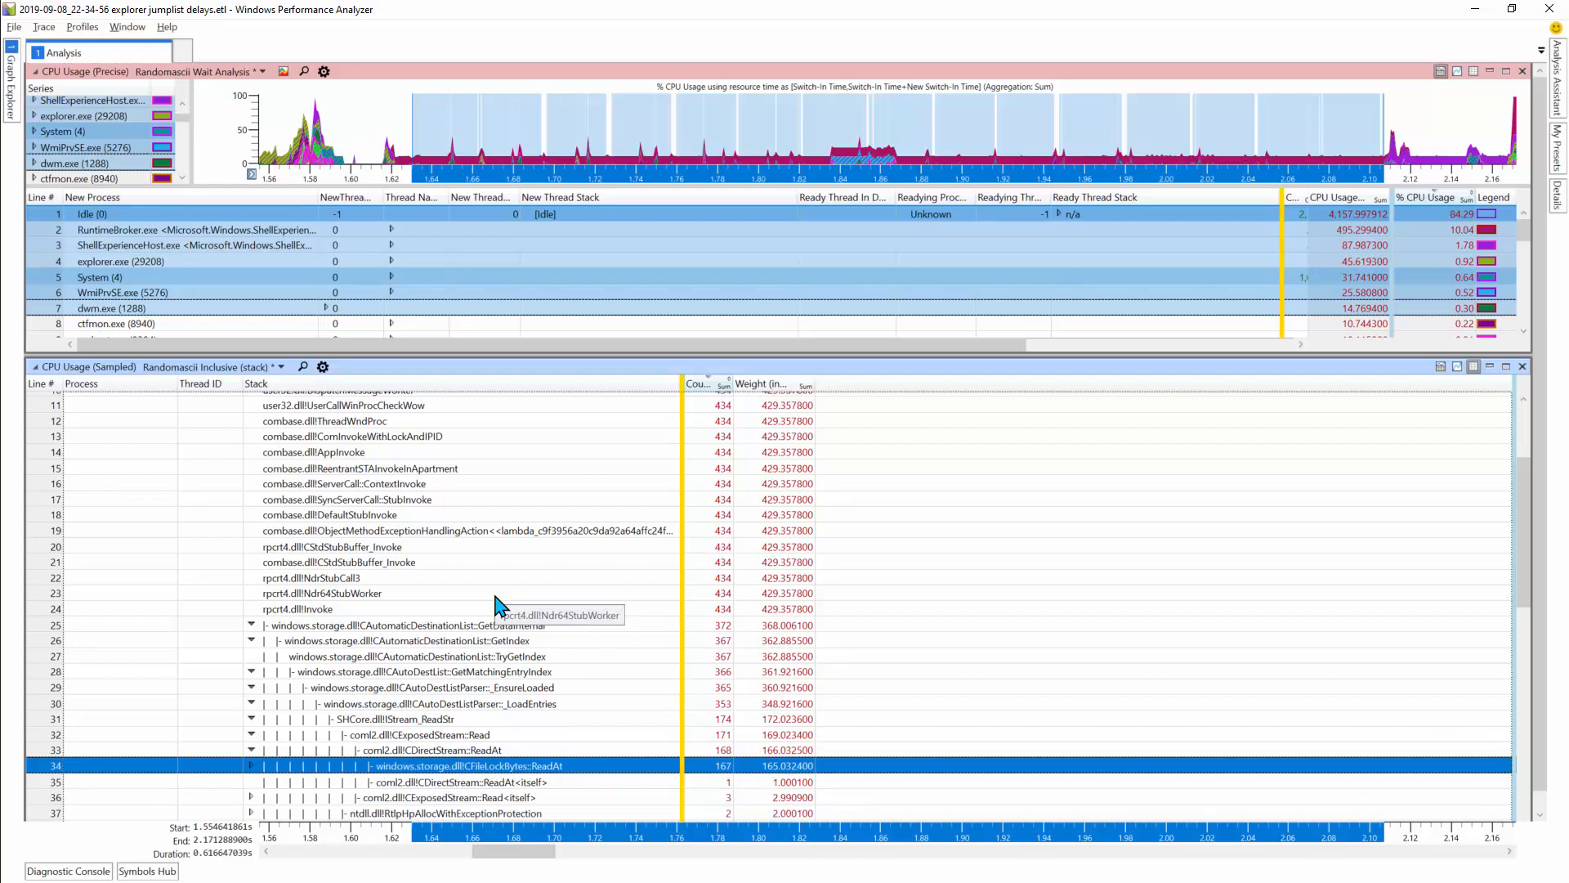
{"action": "scroll", "coordinate": [487, 544], "scroll_direction": "down", "scroll_amount": 2}
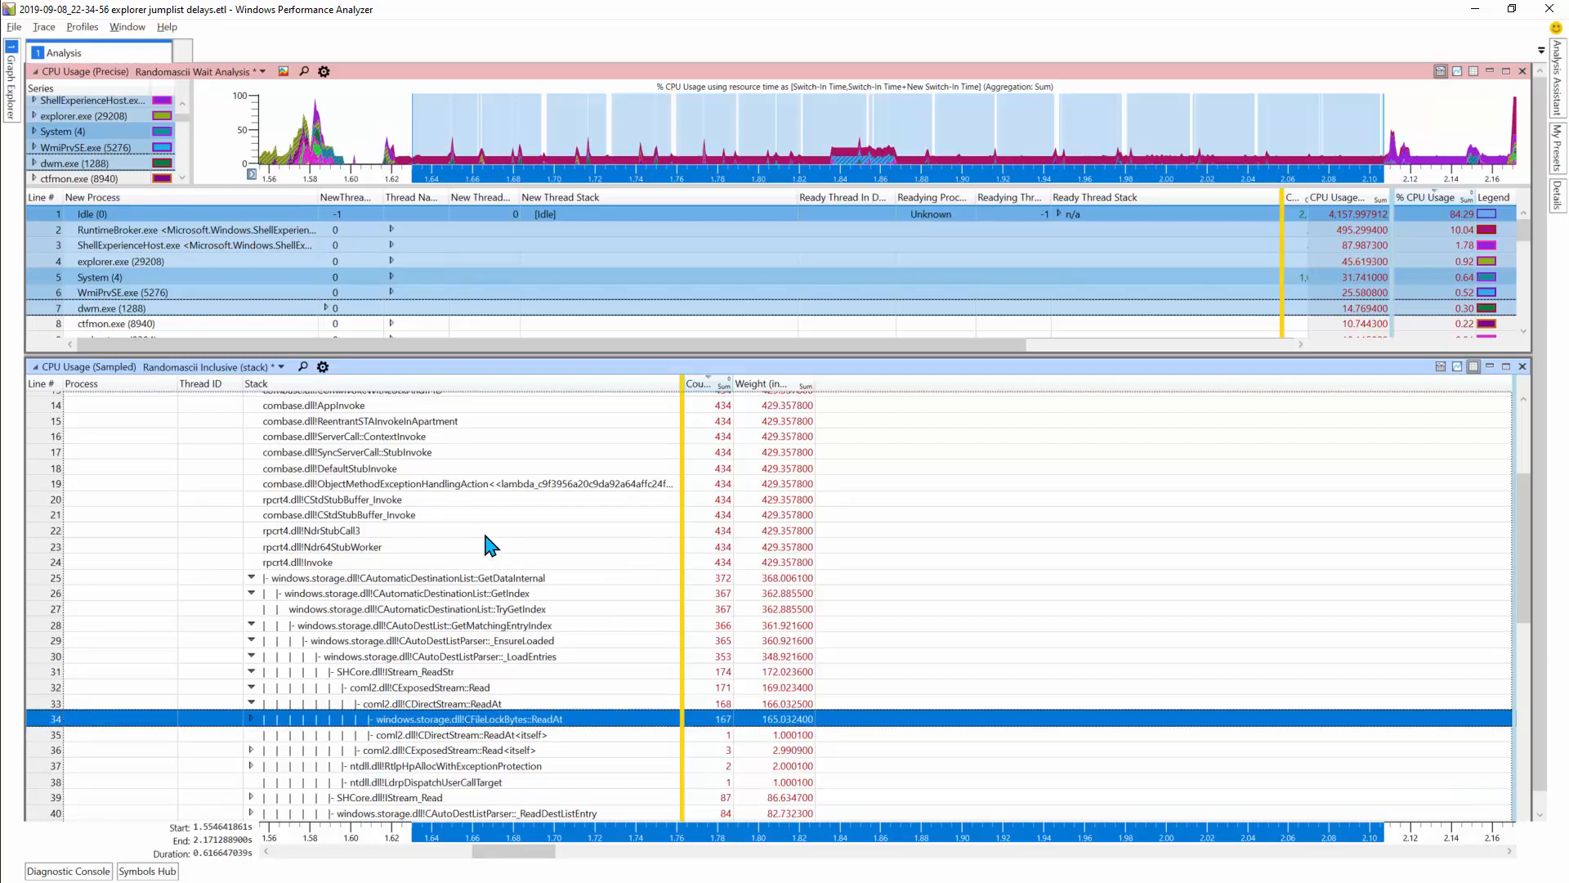
{"action": "key", "text": "Right"}
{"action": "key", "text": "Right"}
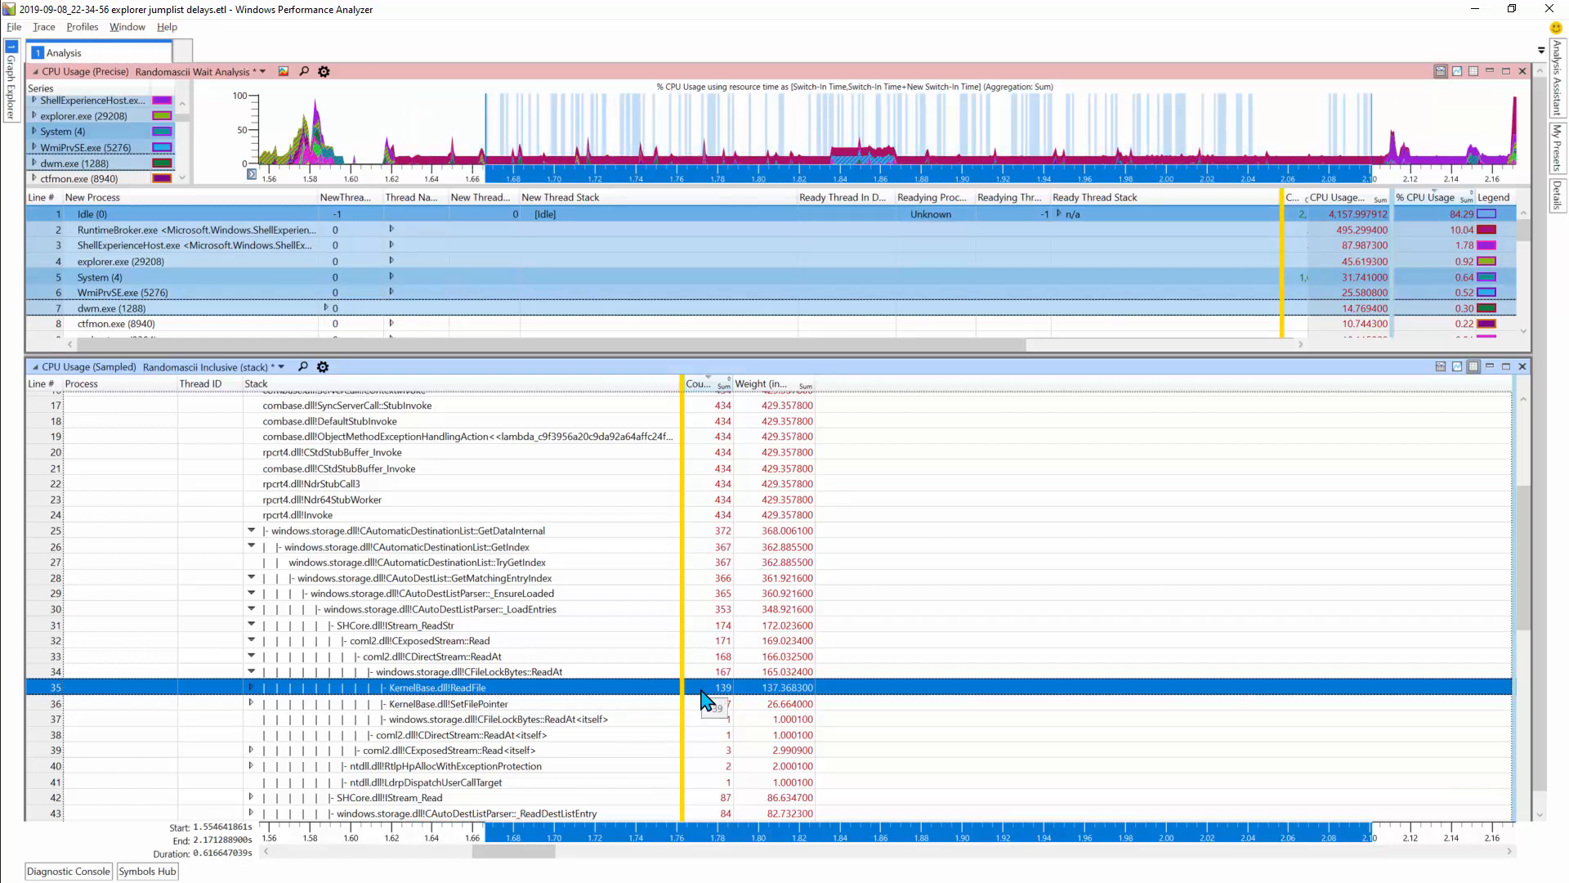
{"action": "scroll", "coordinate": [708, 695], "scroll_direction": "up", "scroll_amount": 5}
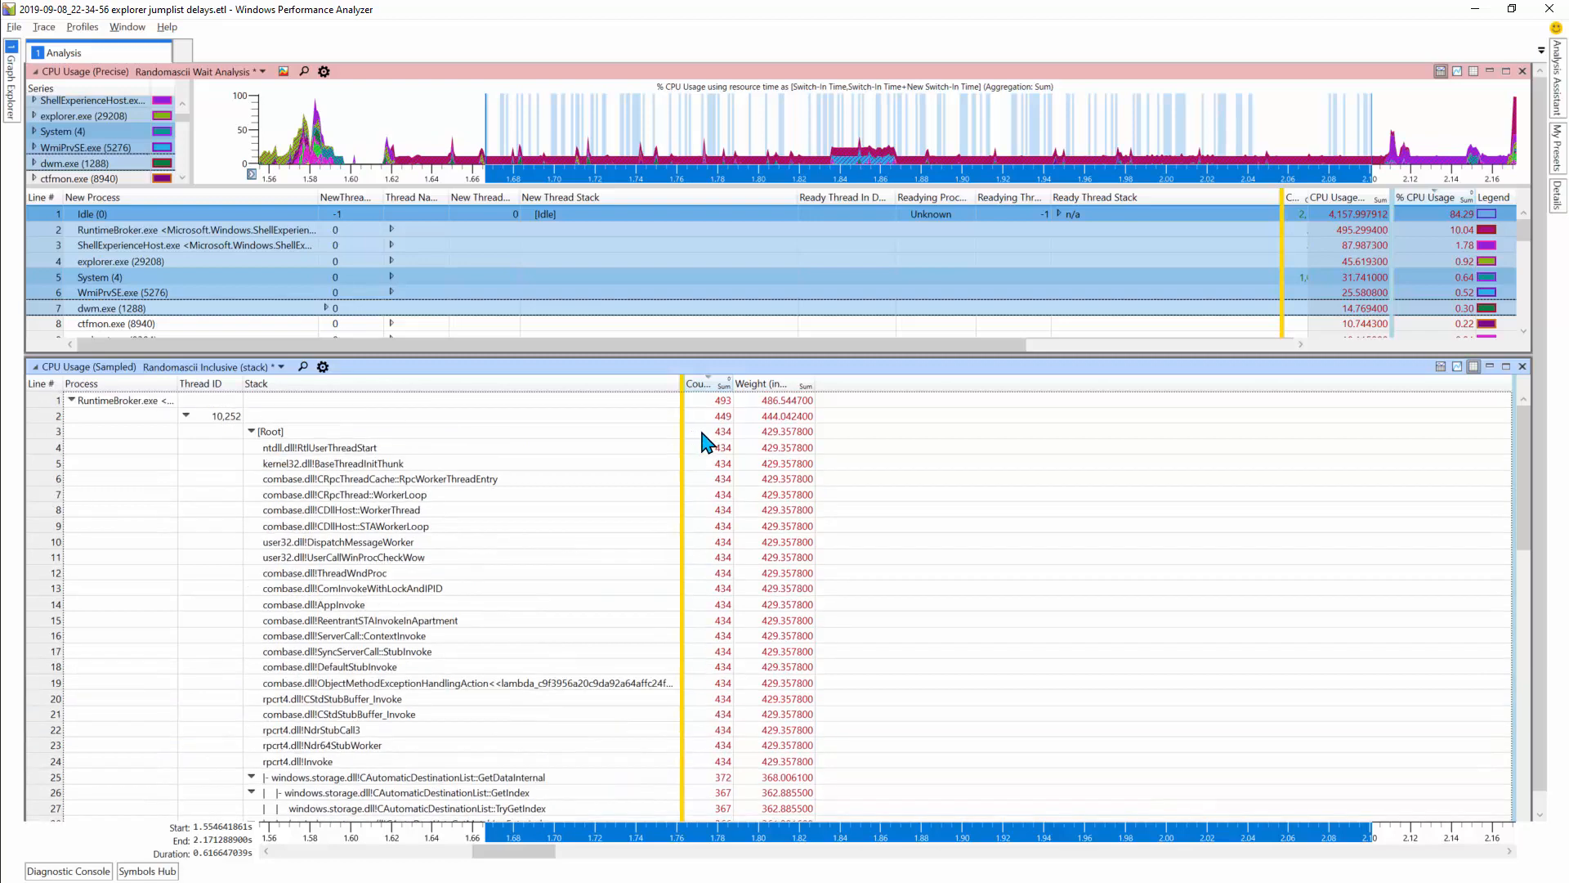
{"action": "scroll", "coordinate": [691, 625], "scroll_direction": "down", "scroll_amount": 5}
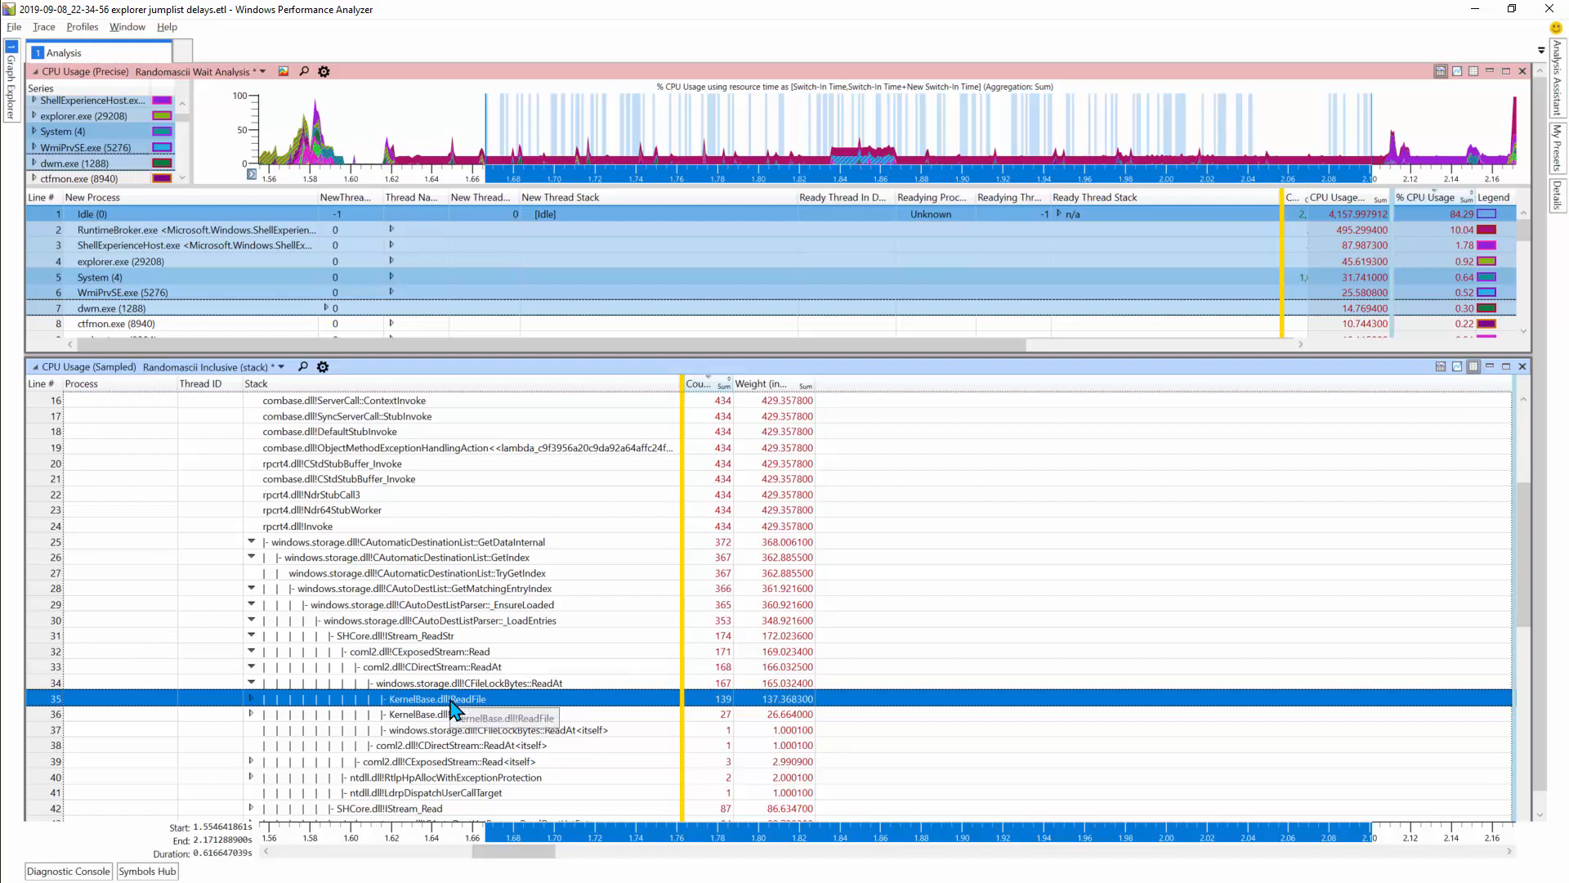
- Expand the SHCore.dll!IStream_Read branch under _LoadEntries down to its own KernelBase.dll!ReadFile call
{"action": "scroll", "coordinate": [454, 710], "scroll_direction": "down", "scroll_amount": 2}
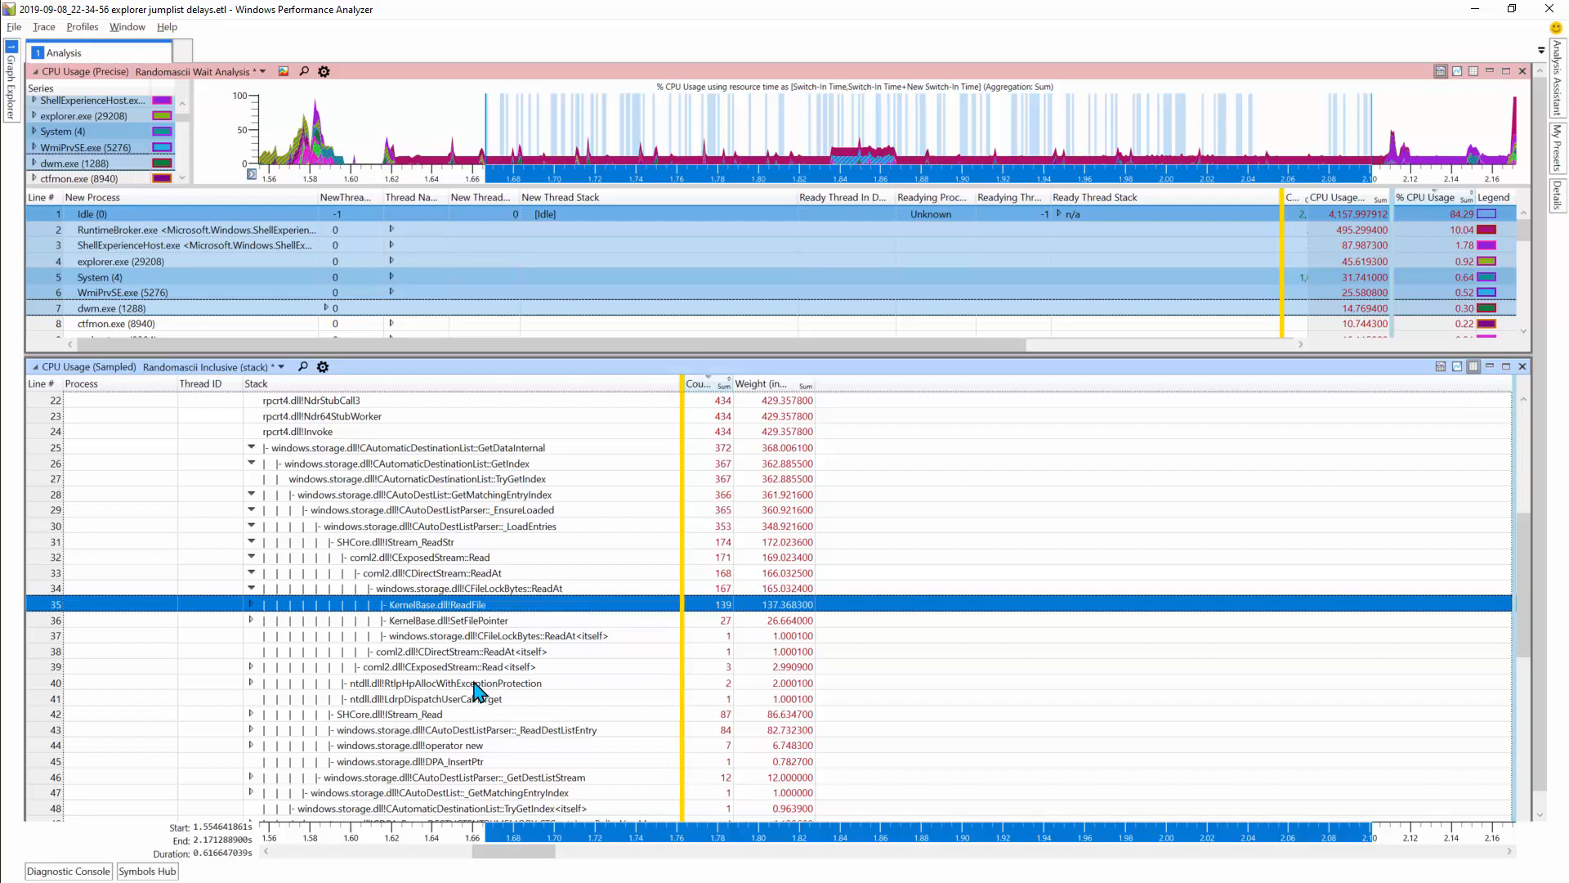
{"action": "left_click", "coordinate": [398, 716]}
{"action": "key", "text": "Right"}
{"action": "key", "text": "Right"}
{"action": "key", "text": "Right"}
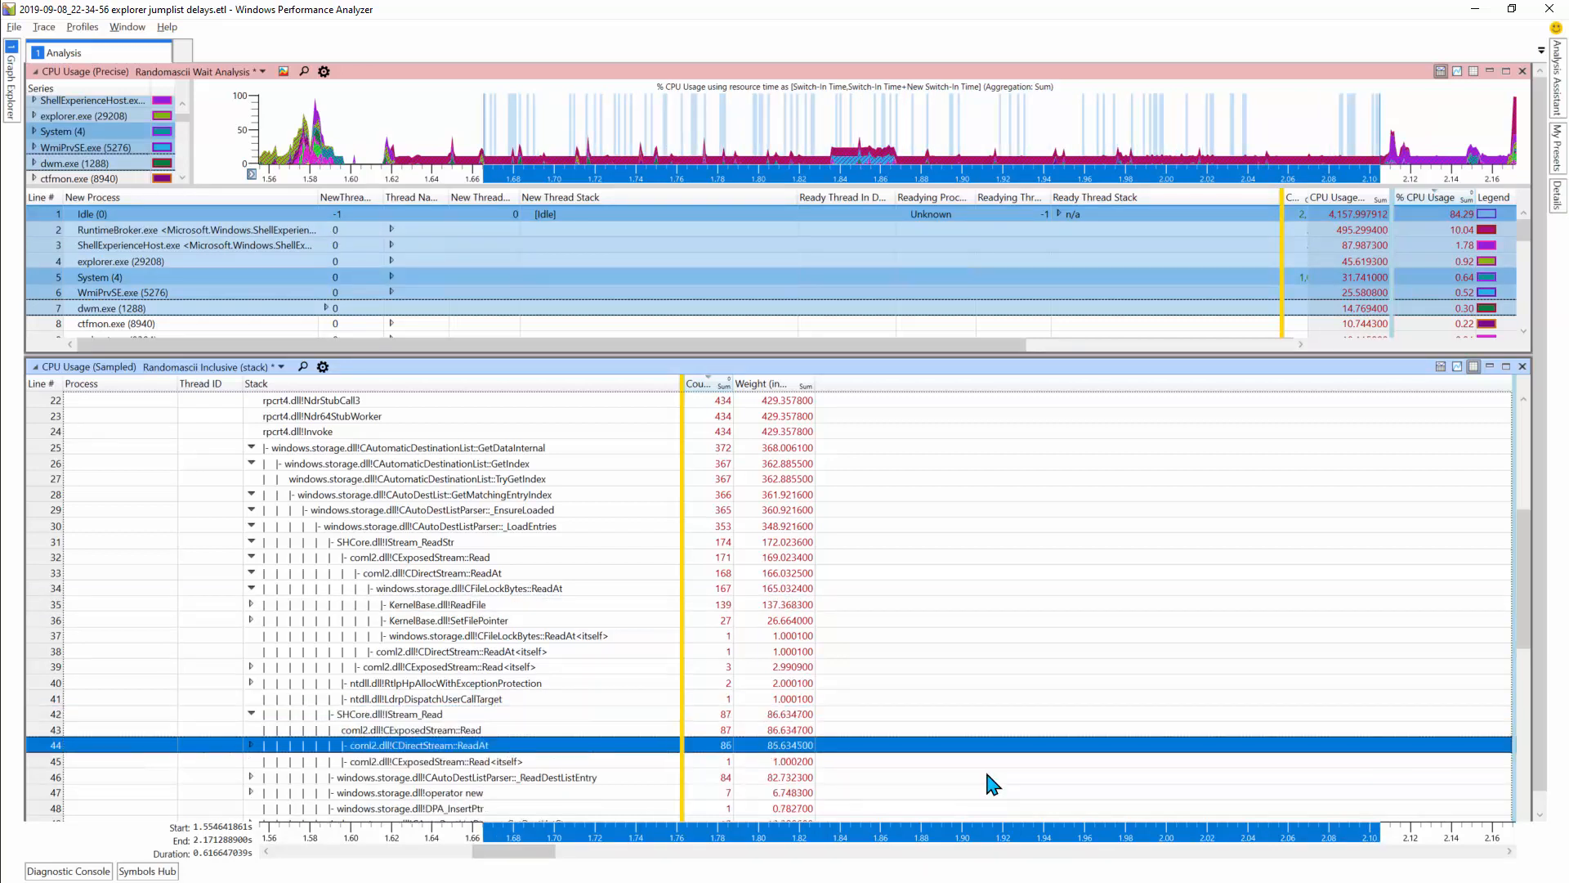
{"action": "key", "text": "Right"}
{"action": "key", "text": "Right"}
{"action": "key", "text": "Right"}
{"action": "key", "text": "Right"}
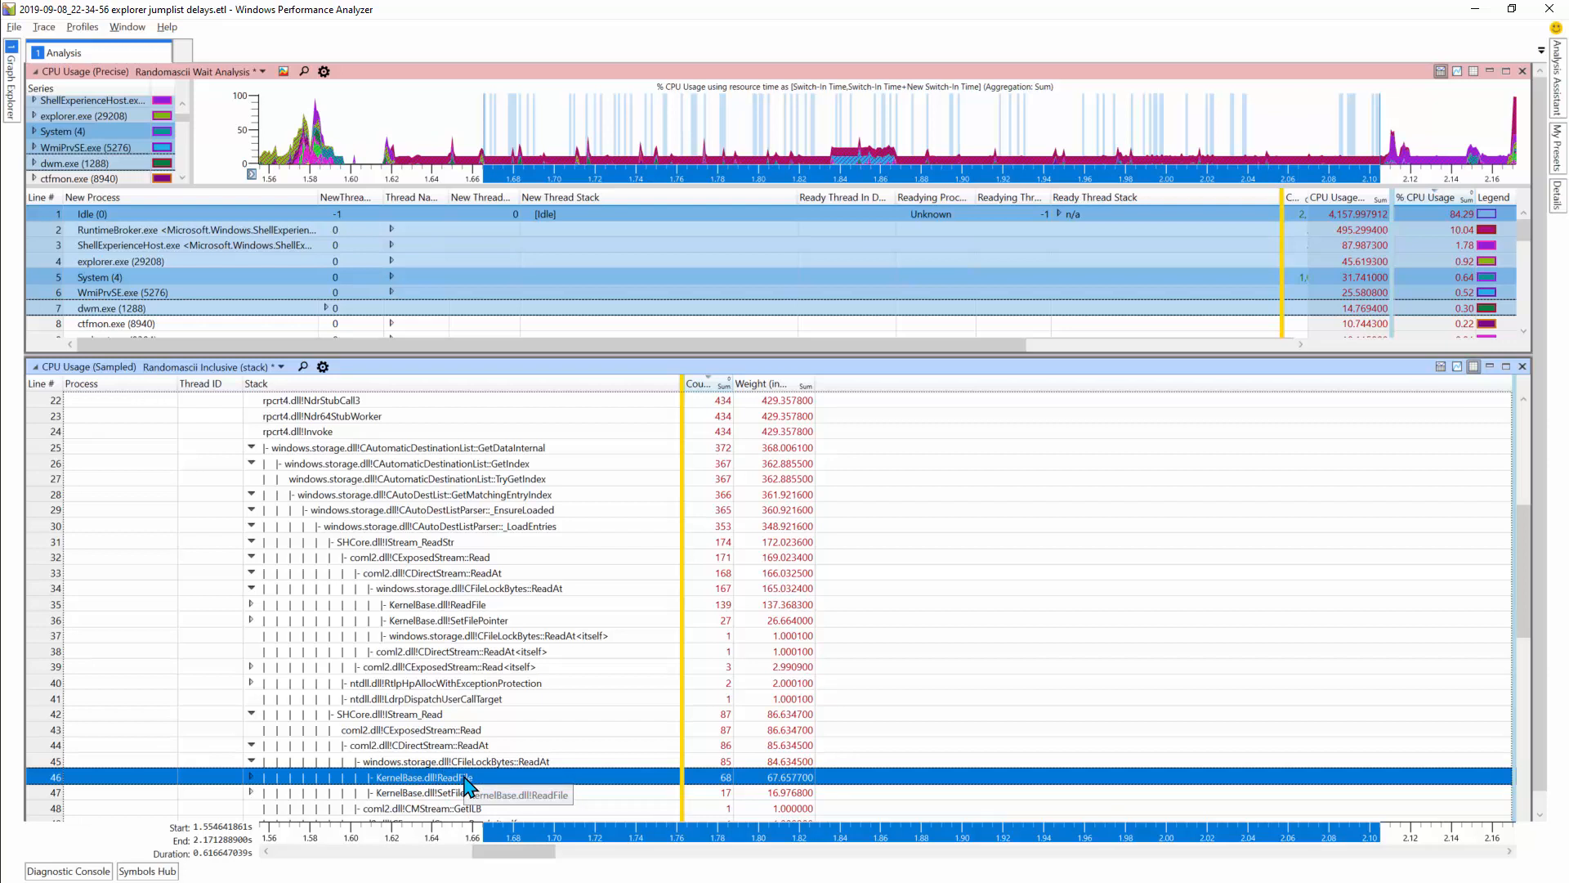
- View the callers of KernelBase.dll!ReadFile by function to total its samples across all call paths
{"action": "right_click", "coordinate": [451, 607]}
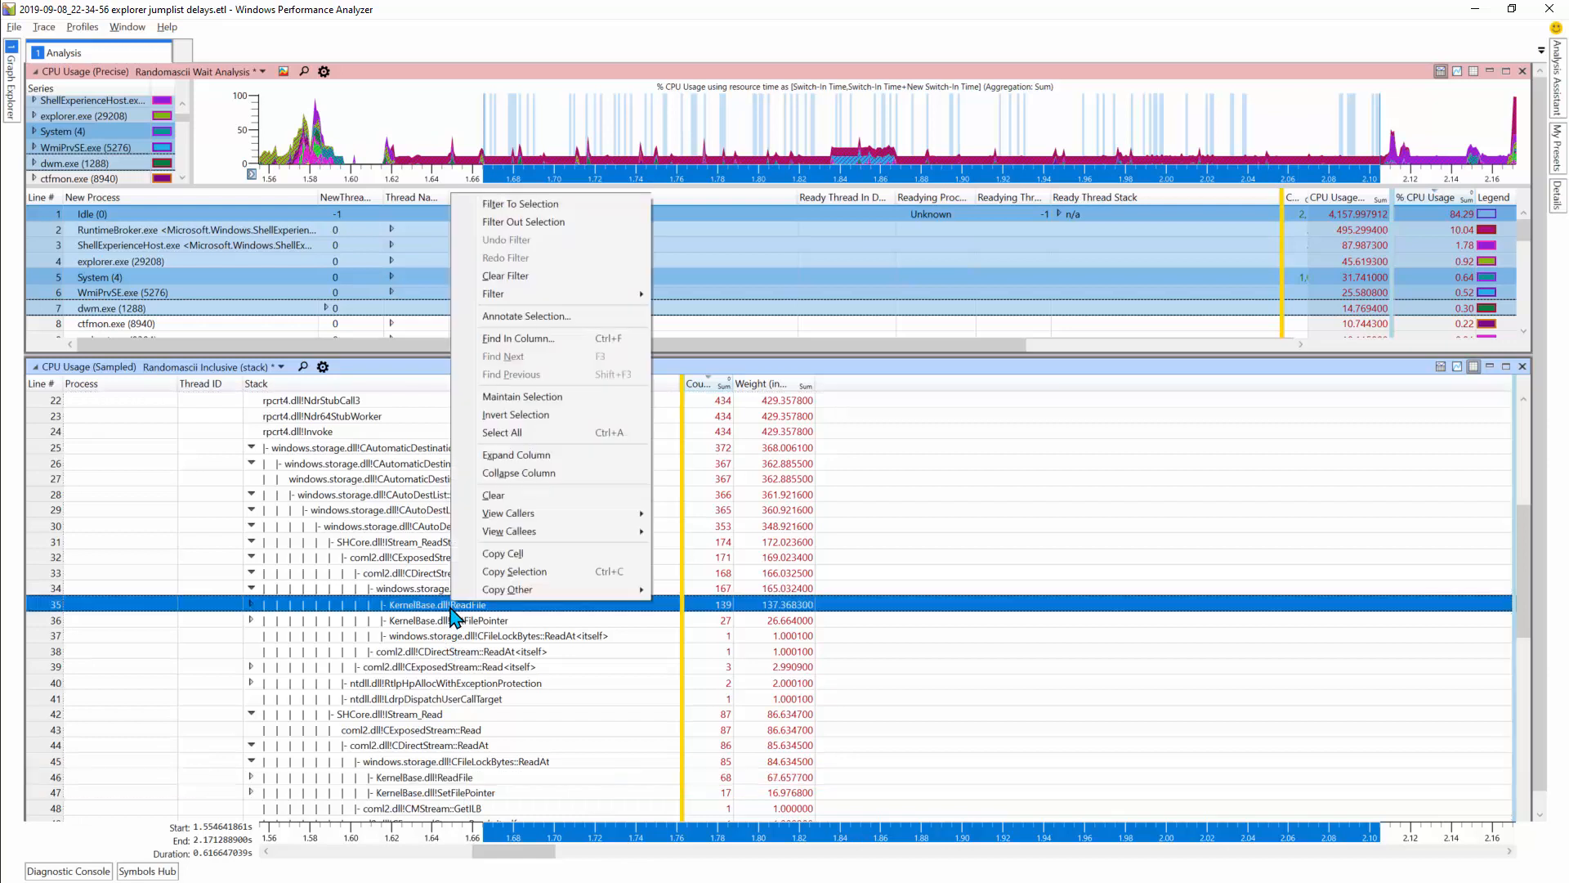
{"action": "mouse_move", "coordinate": [546, 515]}
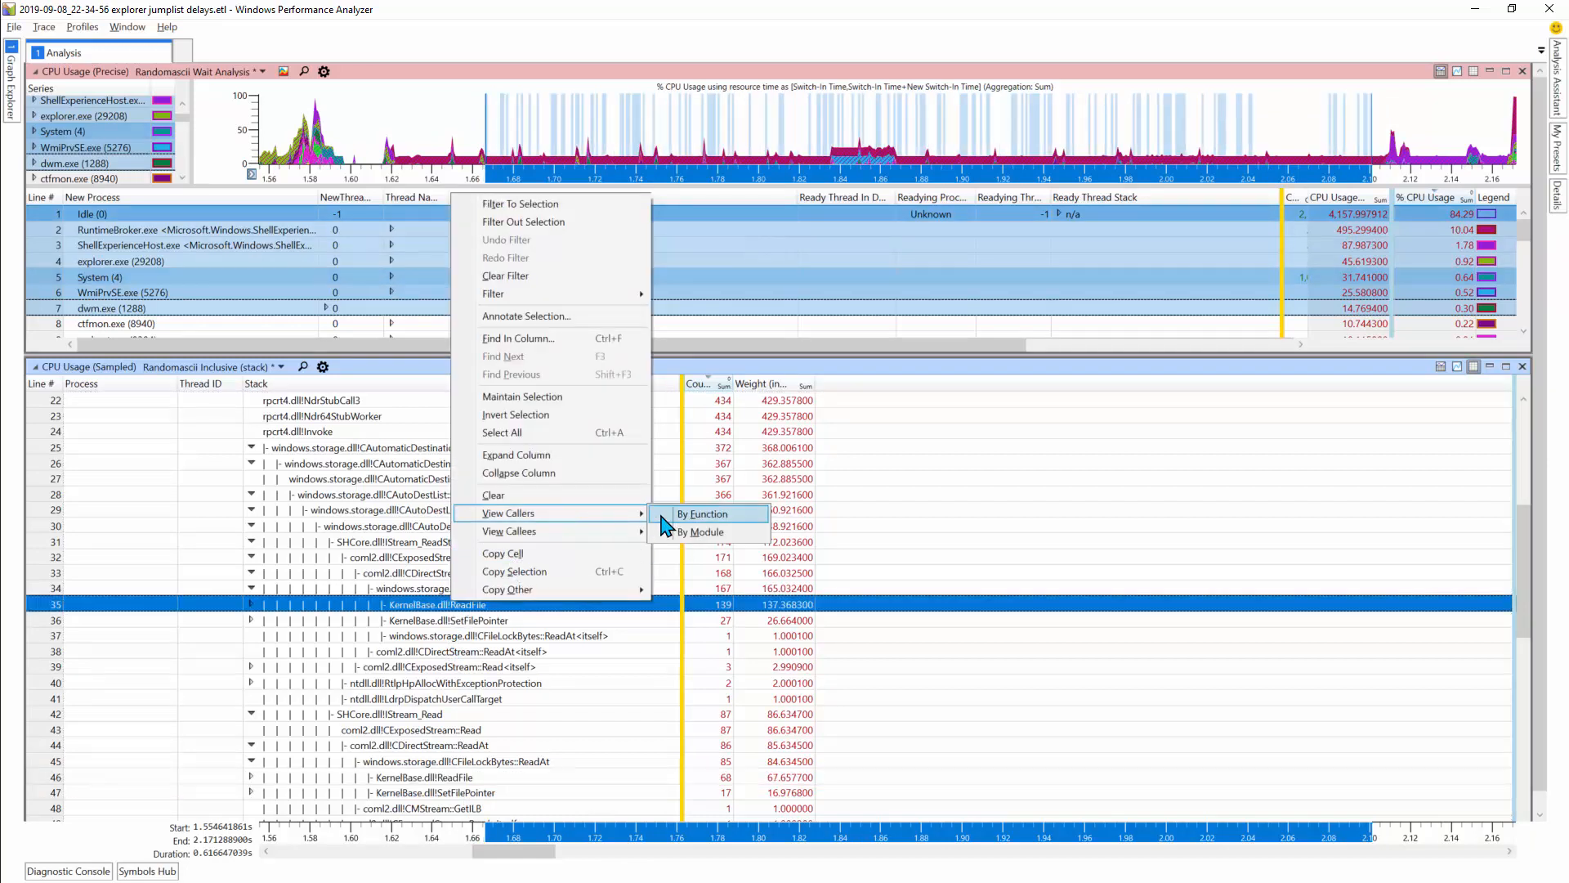
{"action": "left_click", "coordinate": [693, 515]}
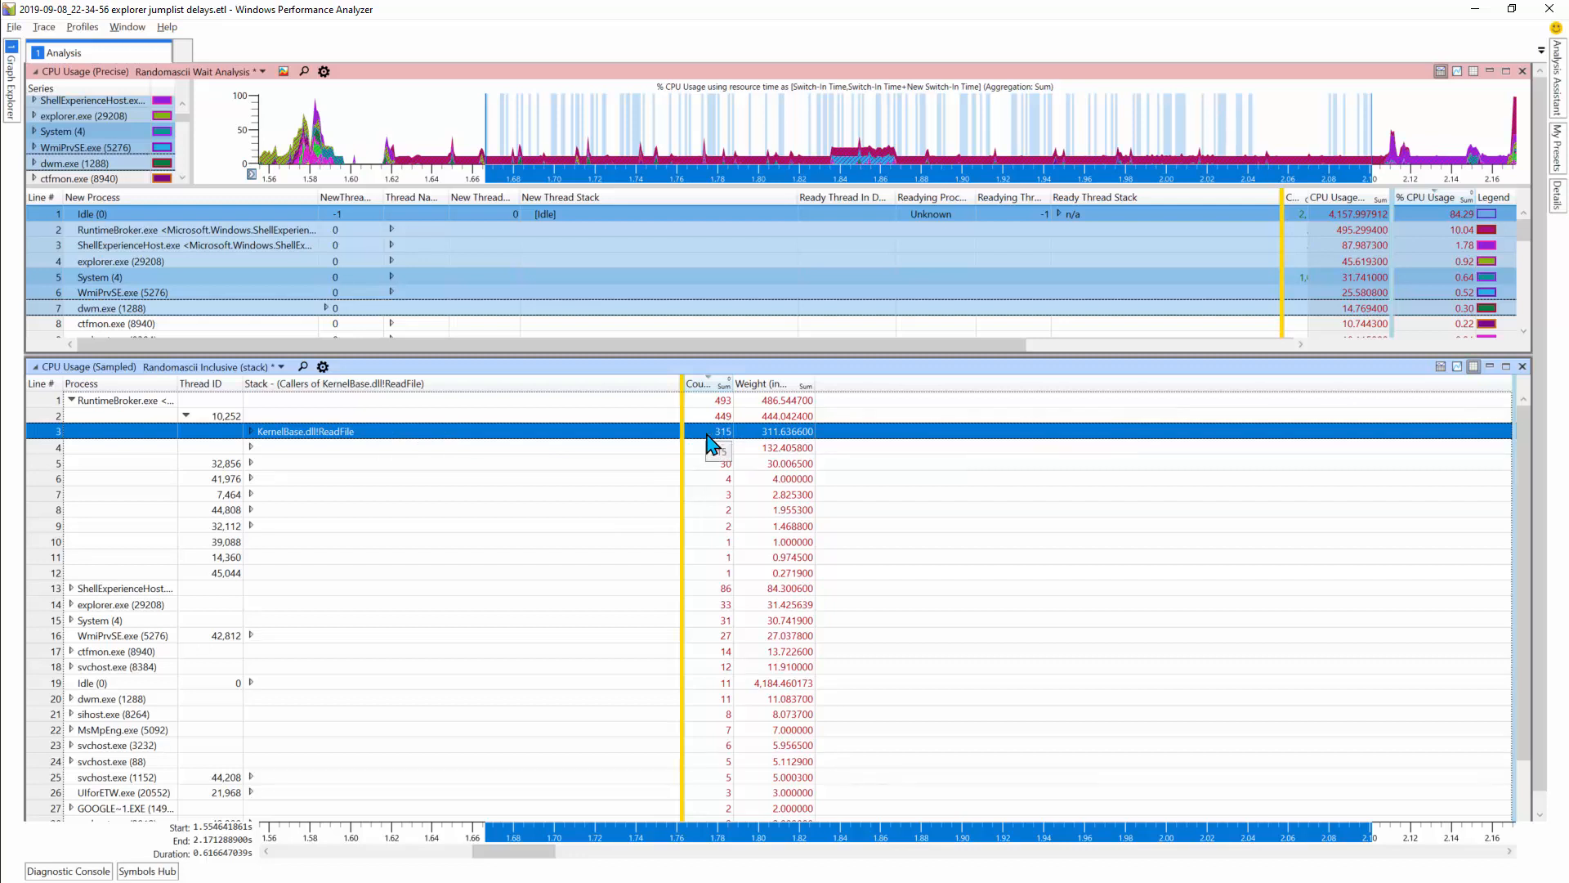
- Clear the callers view, re-expand thread 10,252's [Root] stack down past KernelBase.dll!ReadFile, and collapse the ReadFile node
{"action": "right_click", "coordinate": [350, 433]}
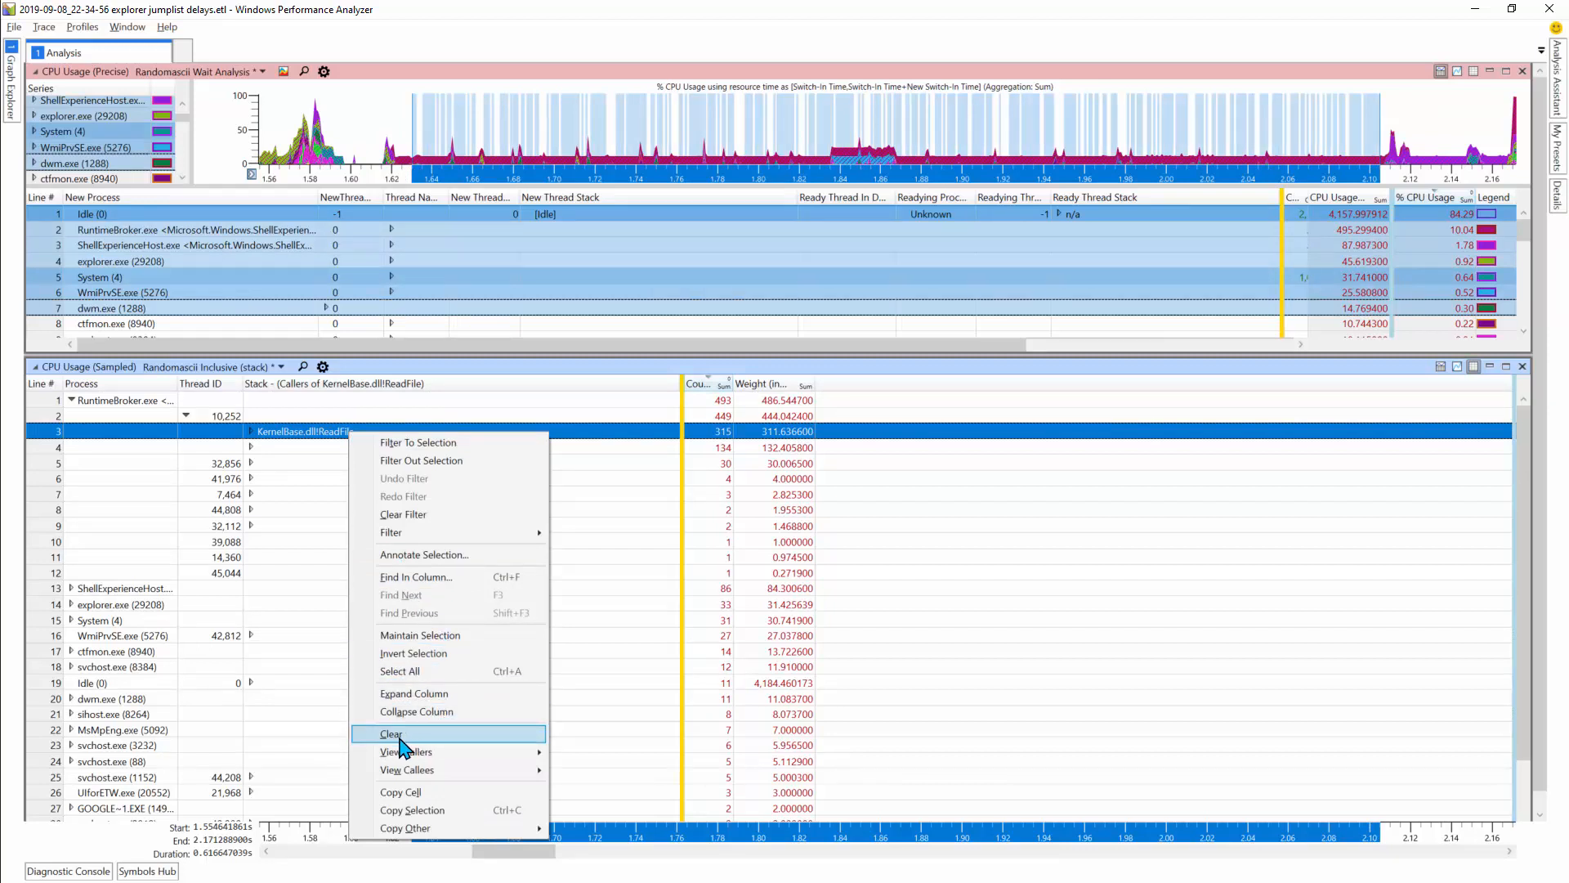
{"action": "left_click", "coordinate": [396, 734]}
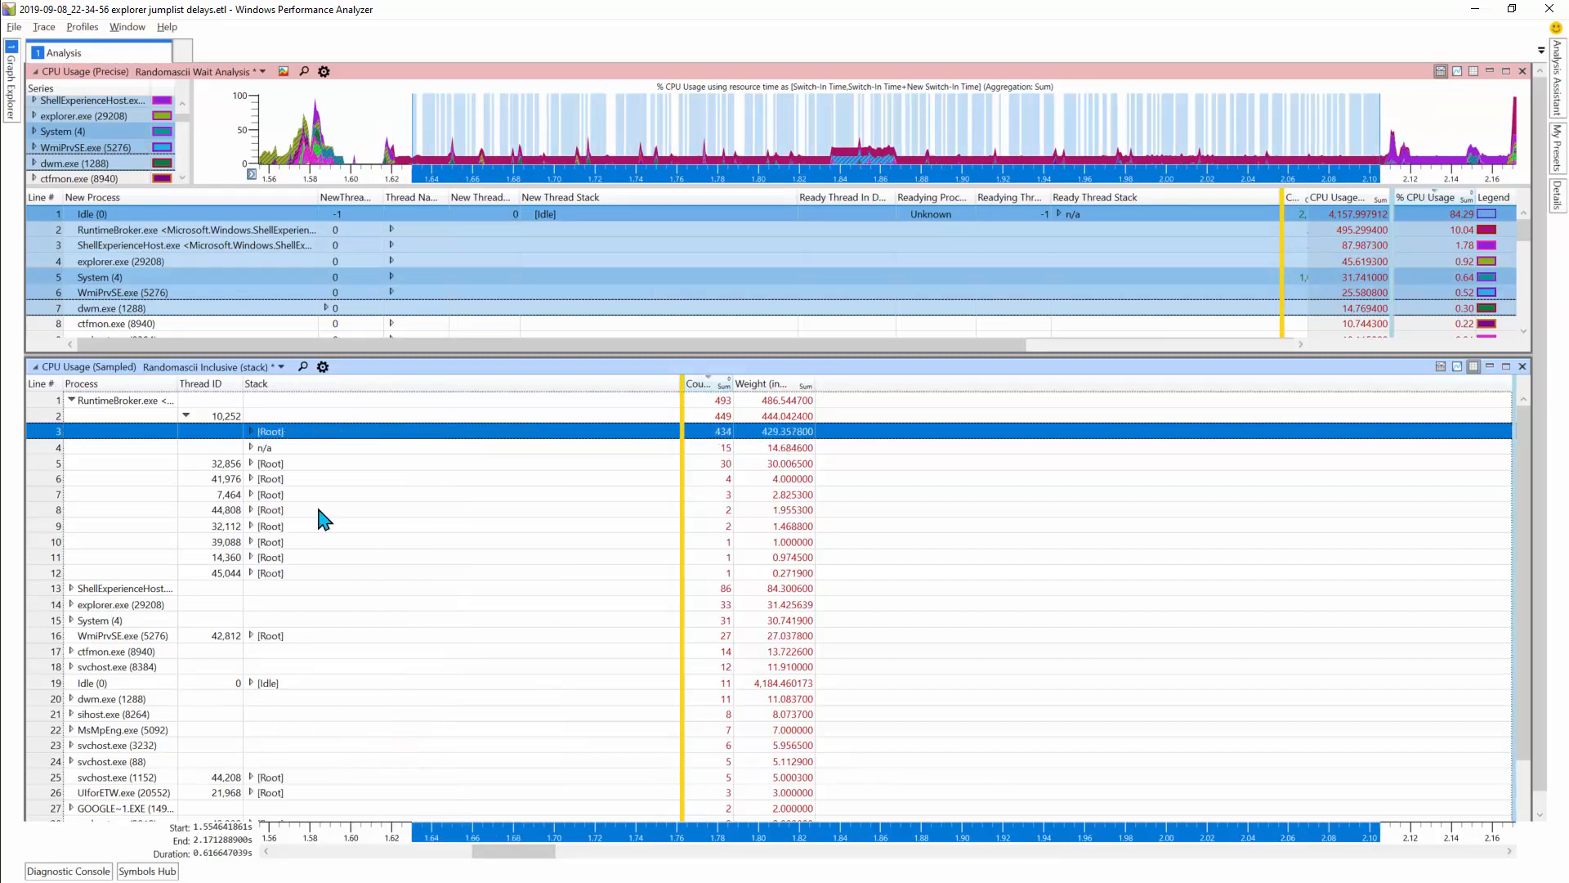
{"action": "left_click", "coordinate": [251, 431]}
{"action": "key", "text": "Right"}
{"action": "key", "text": "Right"}
{"action": "key", "text": "Right"}
{"action": "key", "text": "Right"}
{"action": "key", "text": "Right"}
{"action": "key", "text": "Right"}
{"action": "key", "text": "Right"}
{"action": "key", "text": "Right"}
{"action": "key", "text": "Right"}
{"action": "key", "text": "Right"}
{"action": "key", "text": "Right"}
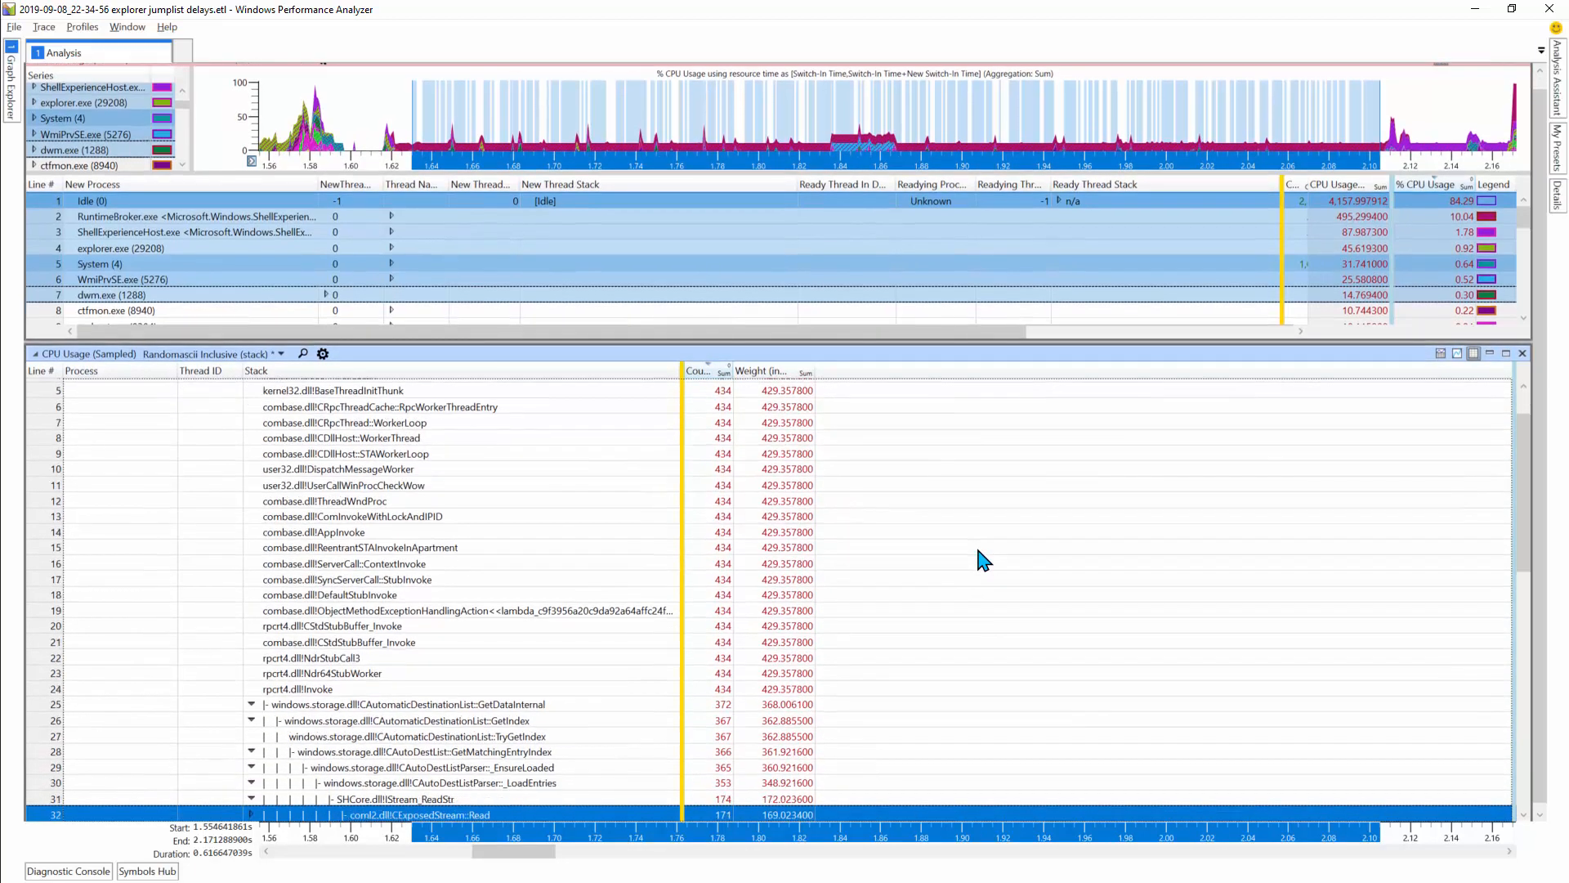
{"action": "key", "text": "Right"}
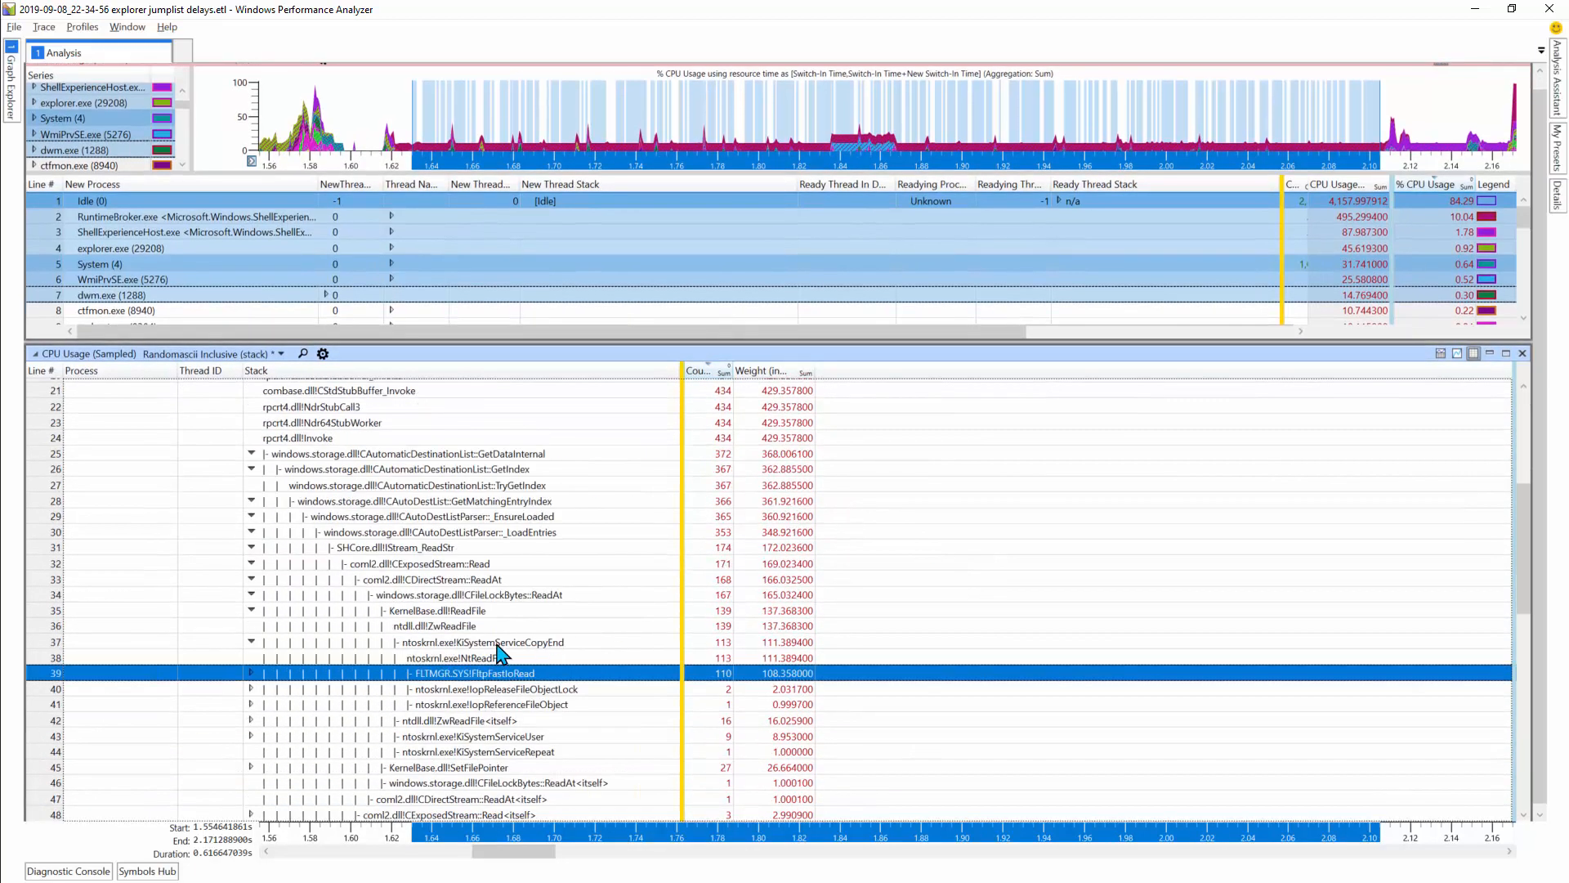
{"action": "left_click", "coordinate": [251, 611]}
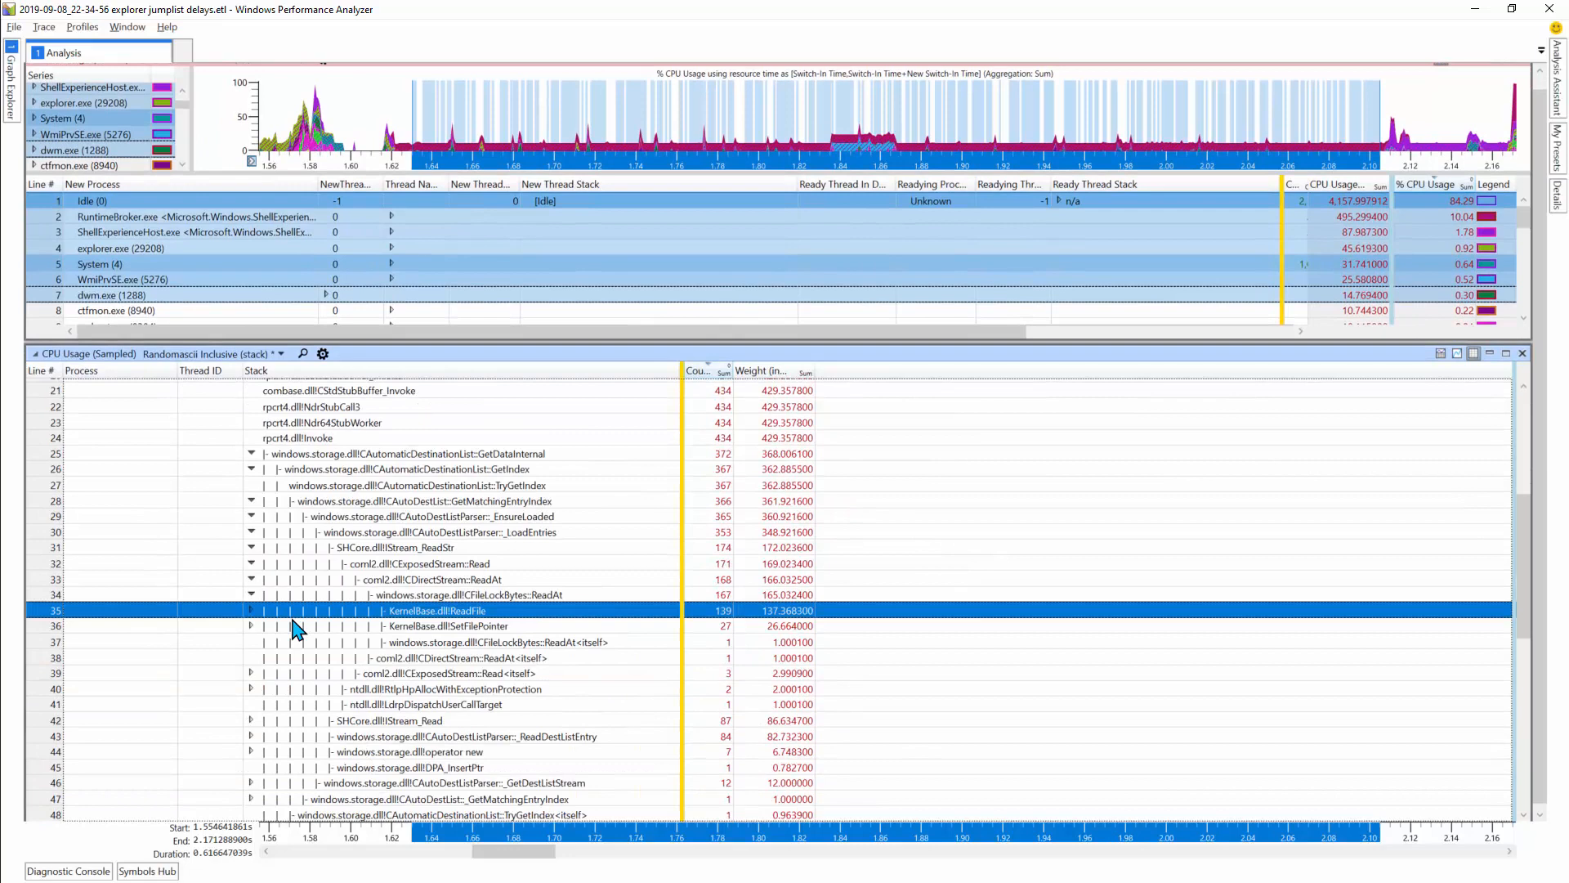
- View the callers of KernelBase.dll!SetFilePointer by function to total its samples across all call paths
{"action": "left_click", "coordinate": [441, 627]}
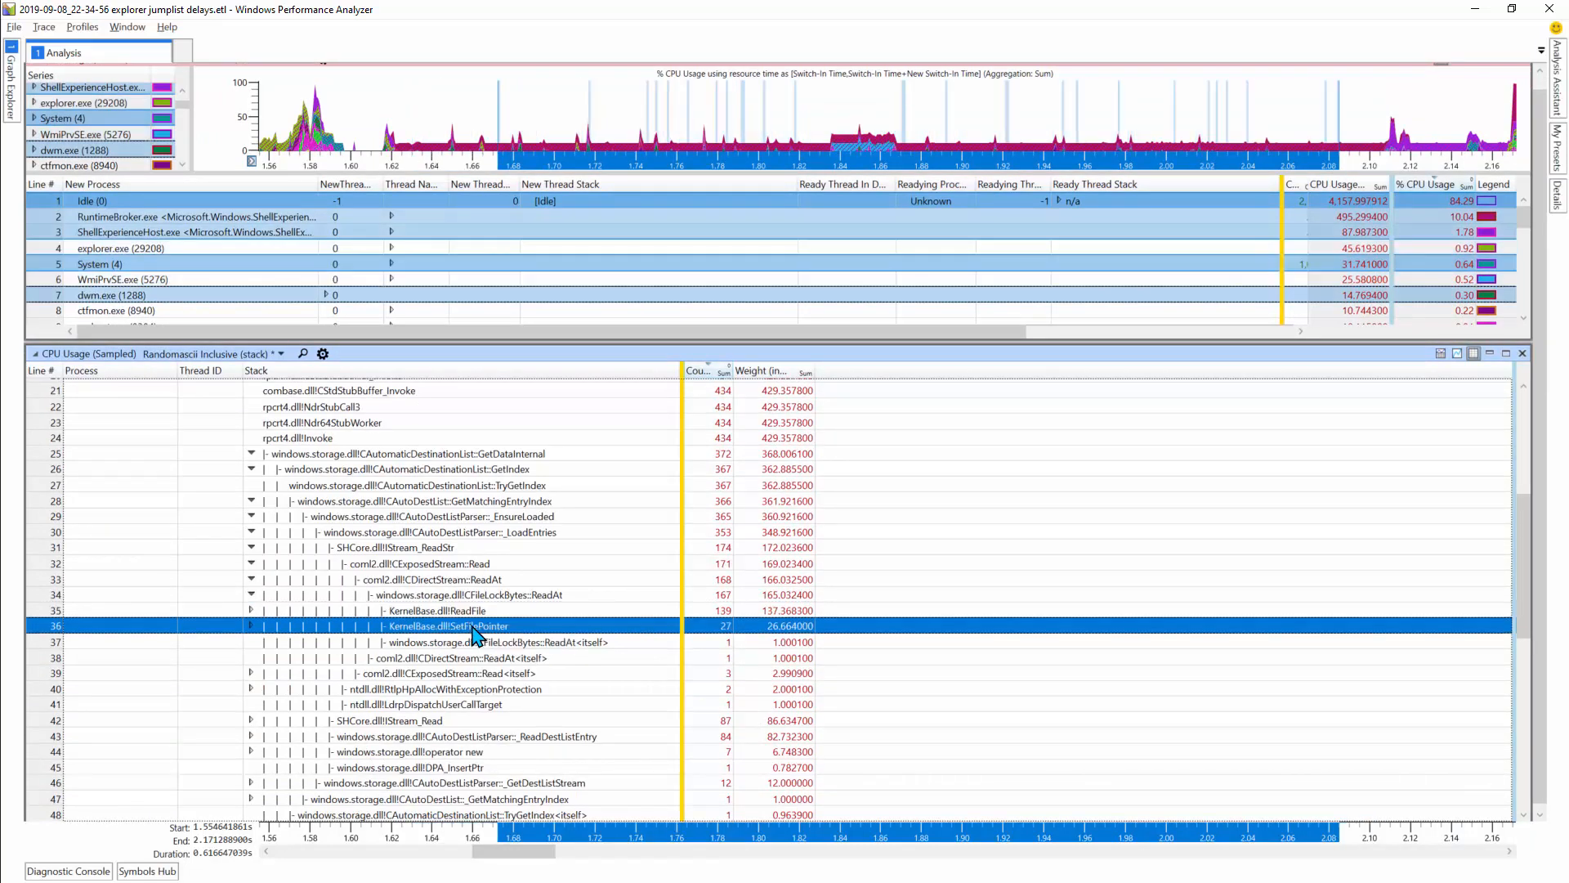
{"action": "right_click", "coordinate": [450, 630]}
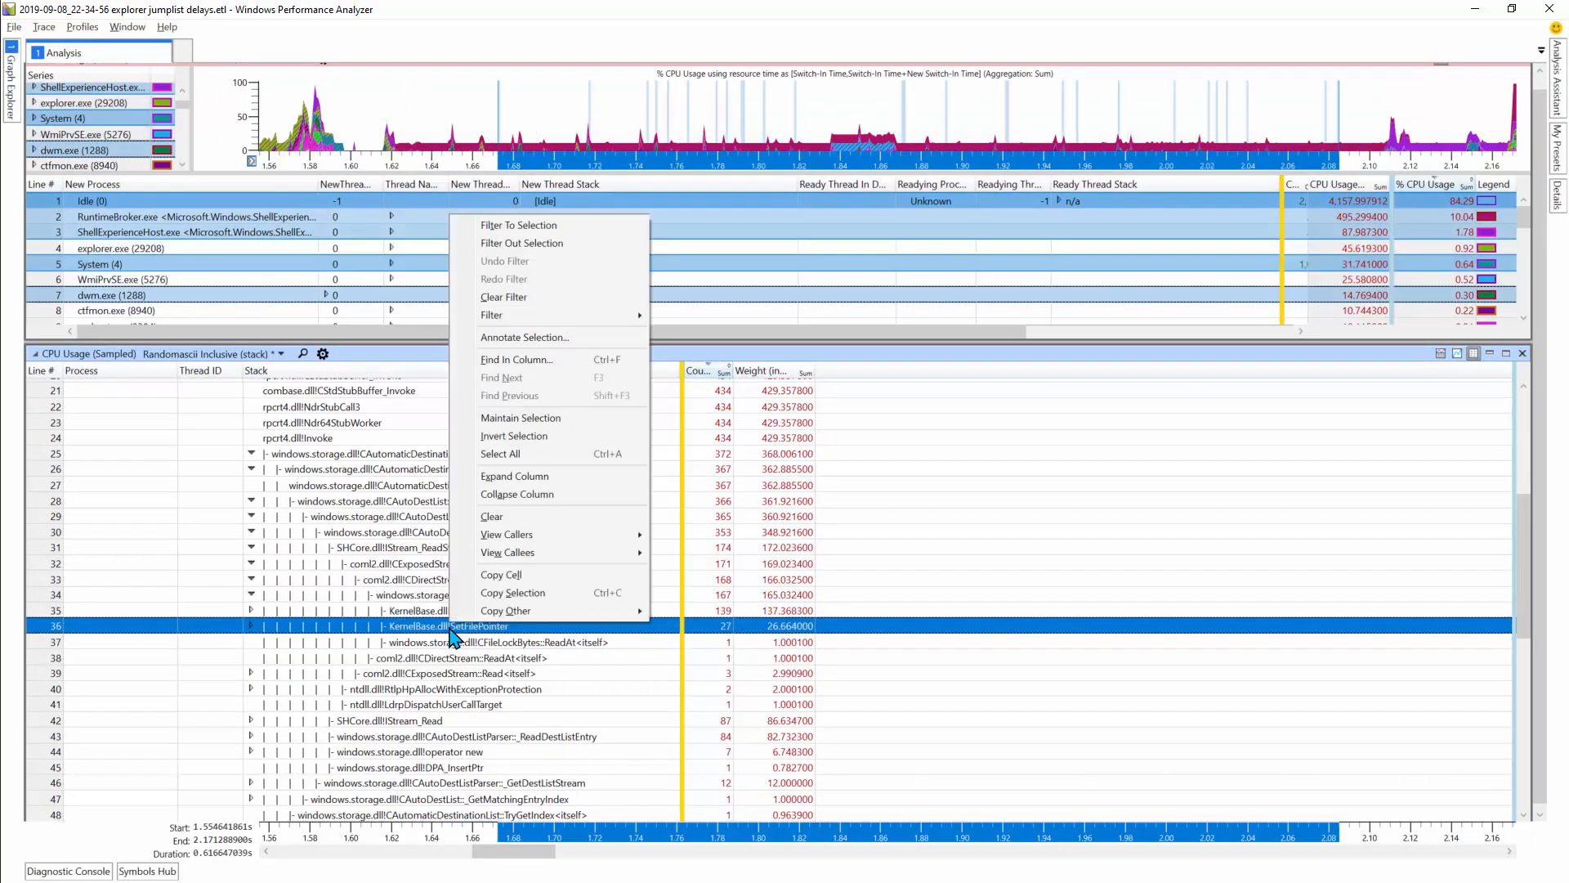
{"action": "mouse_move", "coordinate": [544, 540]}
{"action": "left_click", "coordinate": [678, 546]}
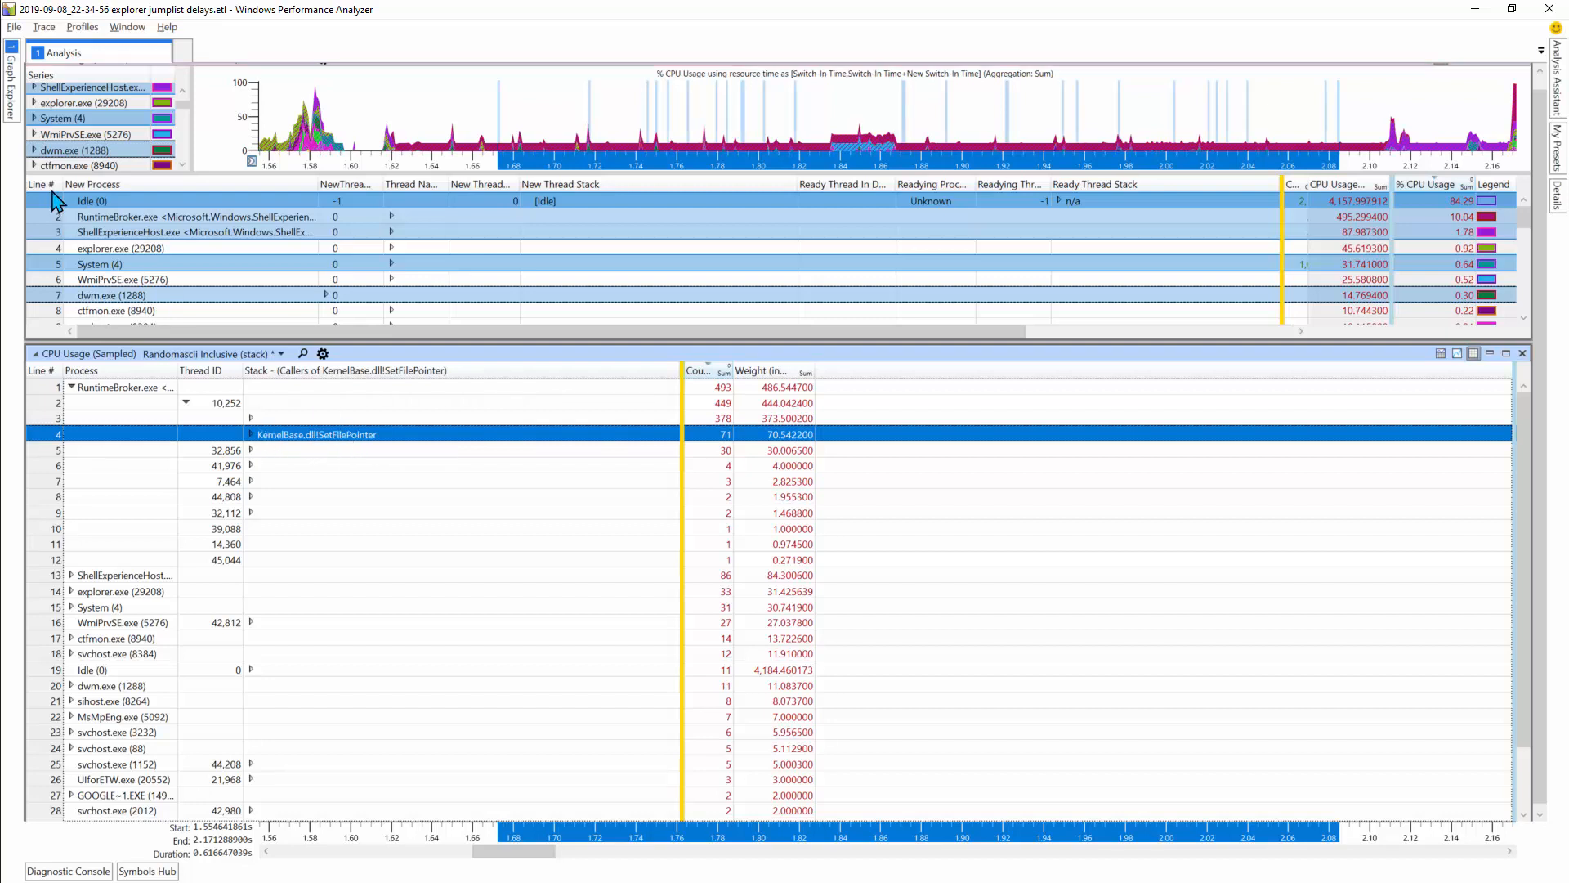
- Add the Storage group's Disk Usage graph to the analysis, examine disk utilization during the menu delay, and close the graph
{"action": "mouse_move", "coordinate": [15, 115]}
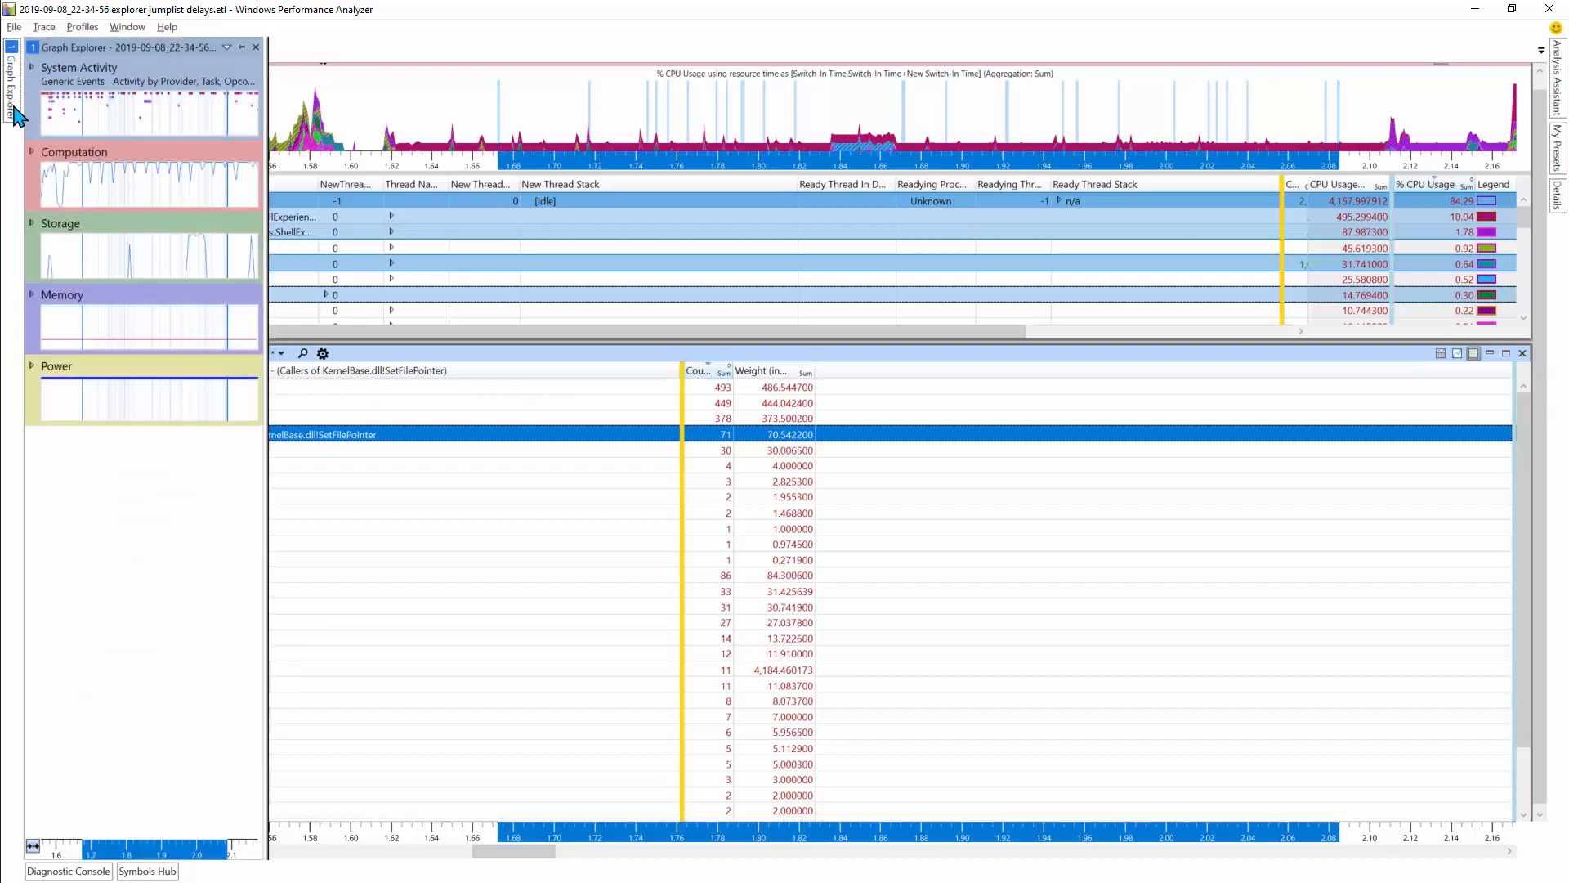
{"action": "left_click", "coordinate": [33, 223]}
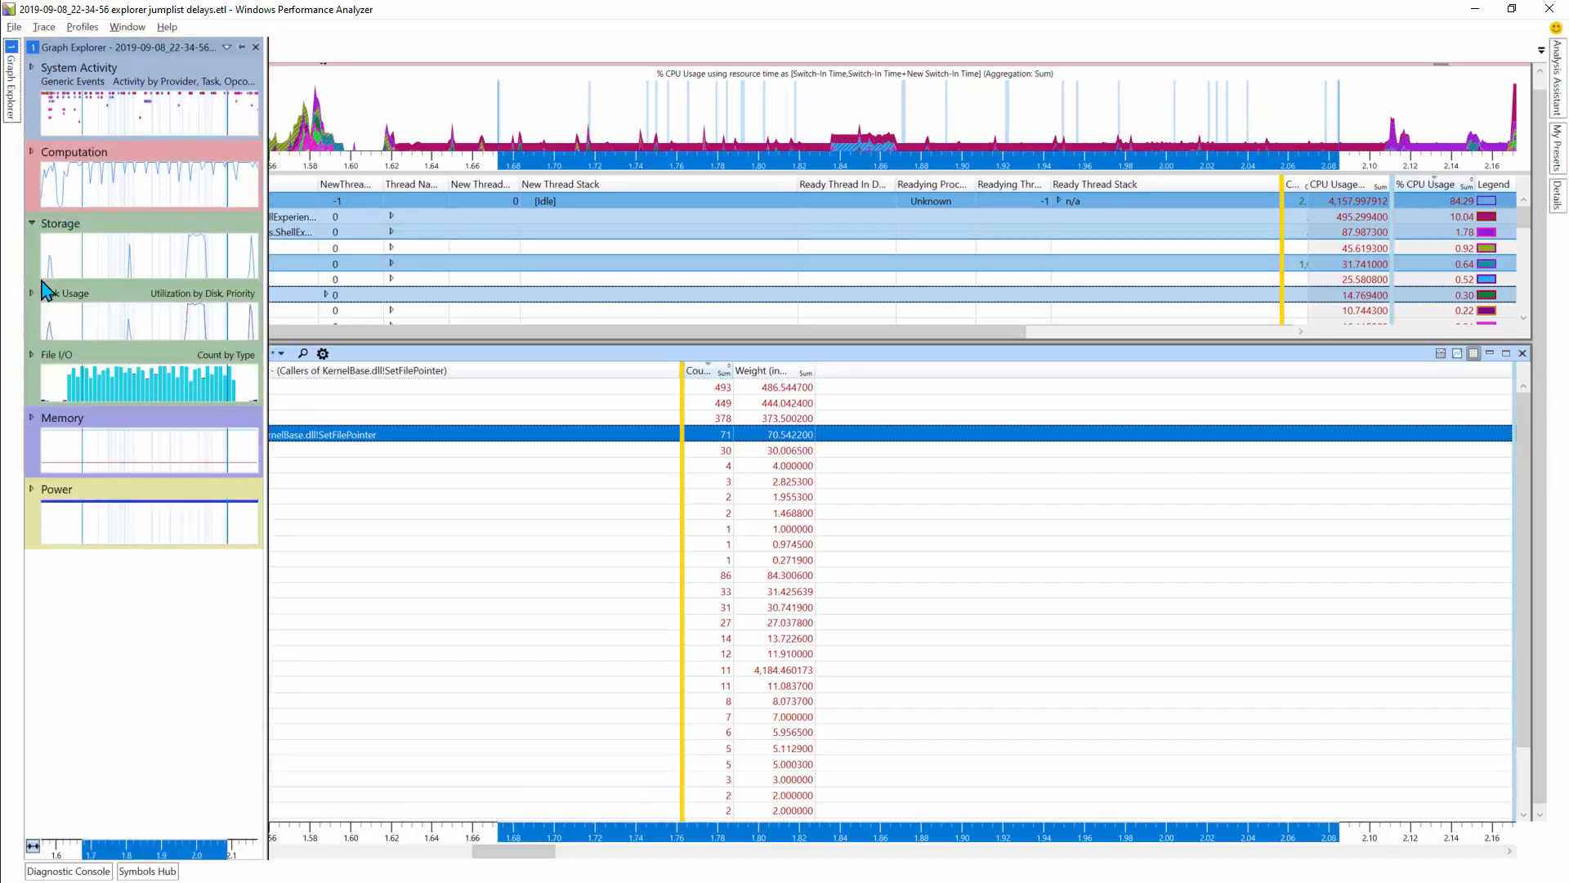
{"action": "left_click_drag", "start_coordinate": [88, 333], "coordinate": [597, 349]}
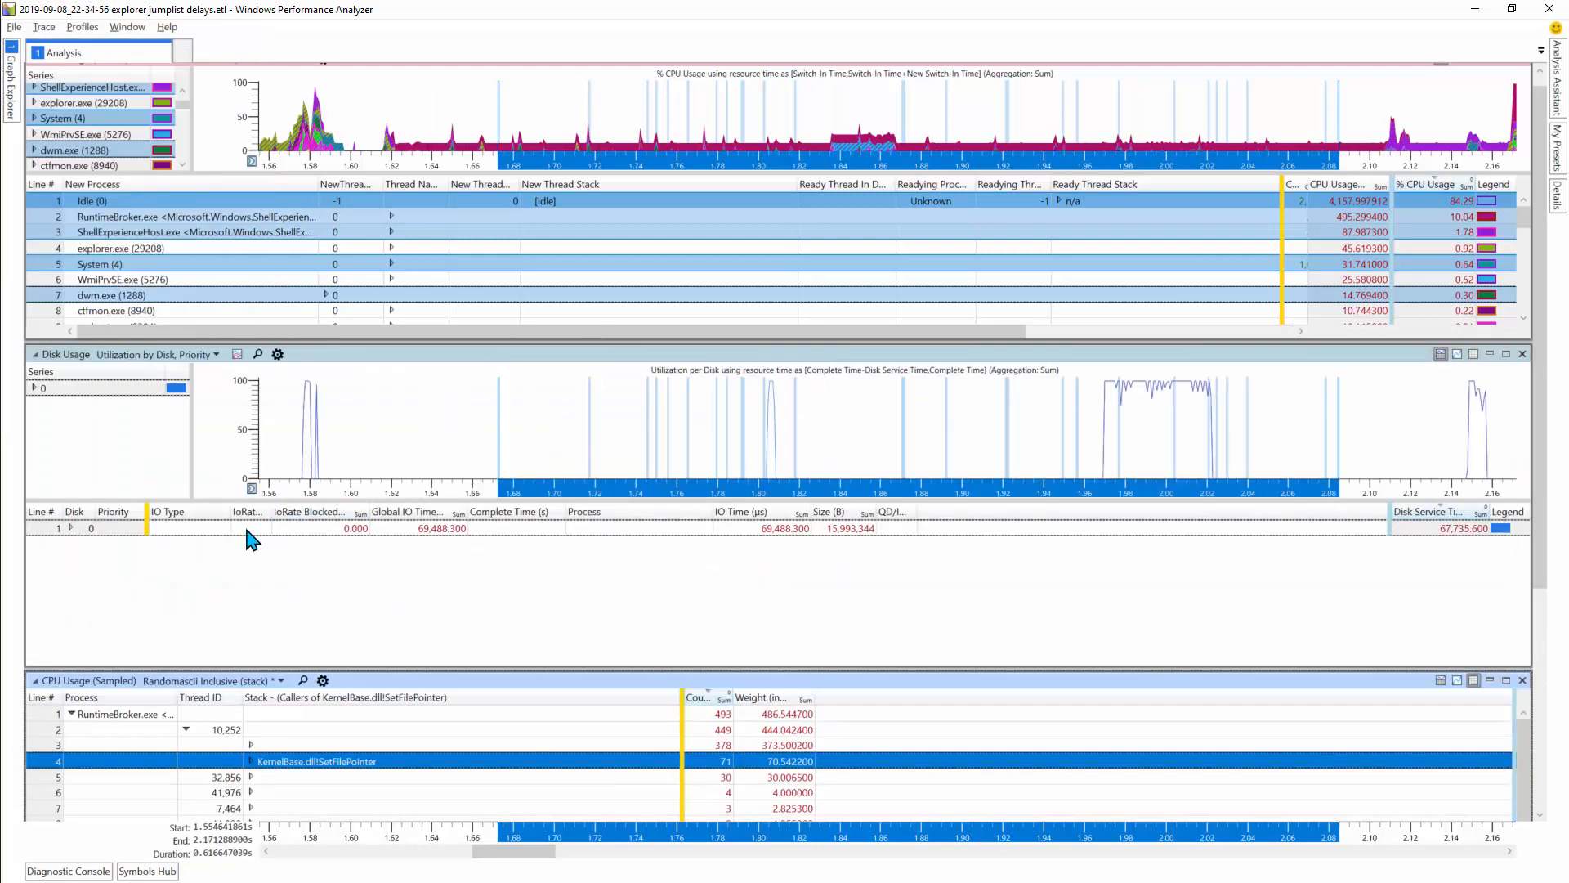
{"action": "left_click", "coordinate": [907, 458]}
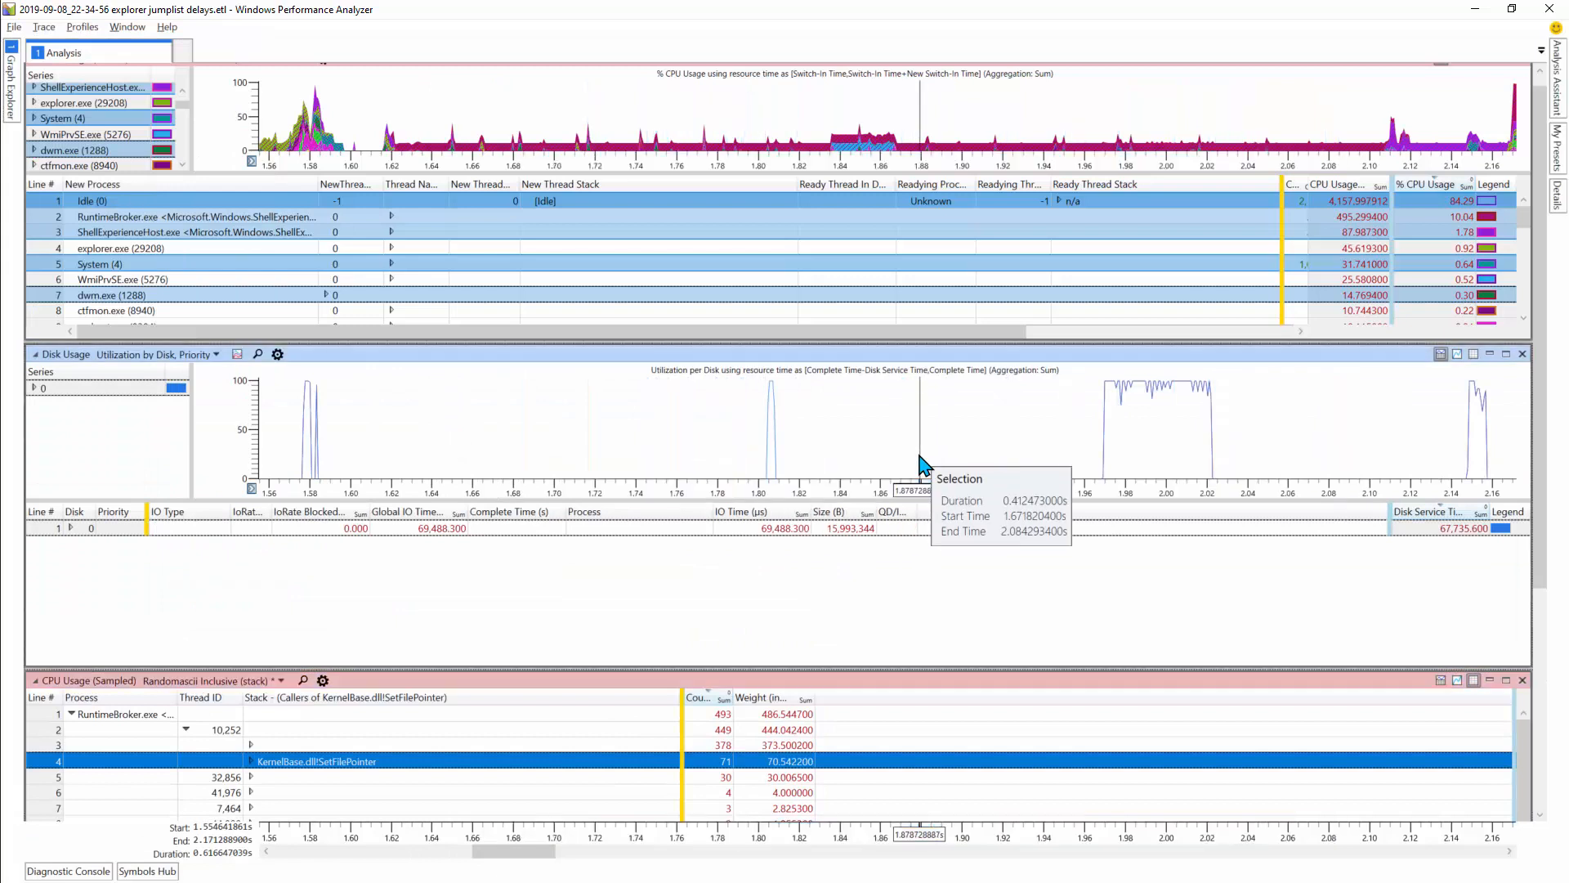
{"action": "mouse_move", "coordinate": [1165, 386]}
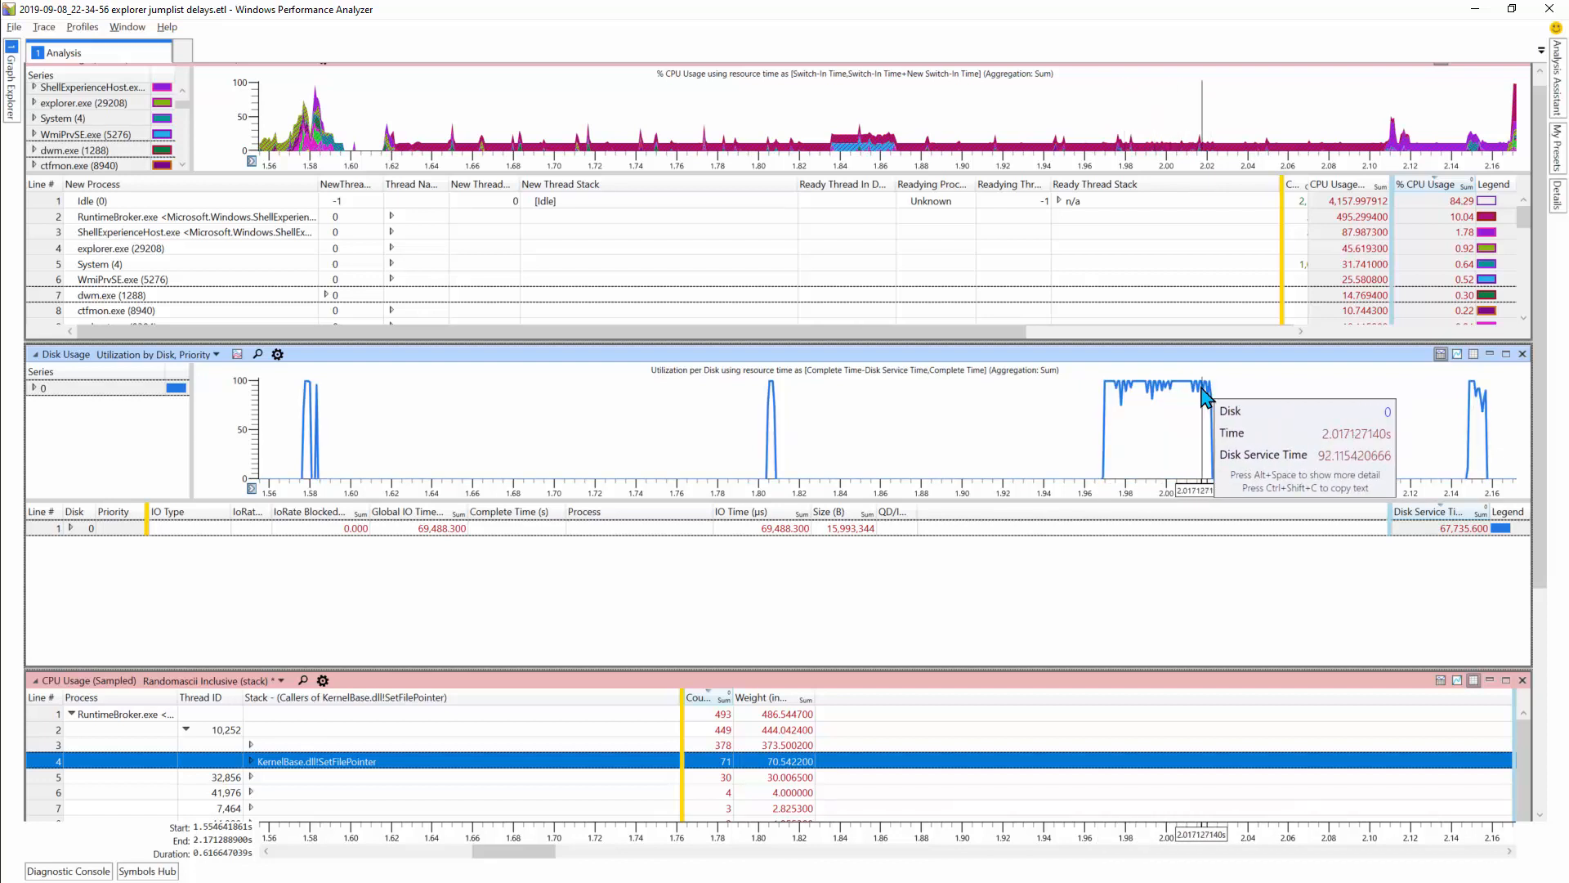
{"action": "left_click", "coordinate": [1522, 355]}
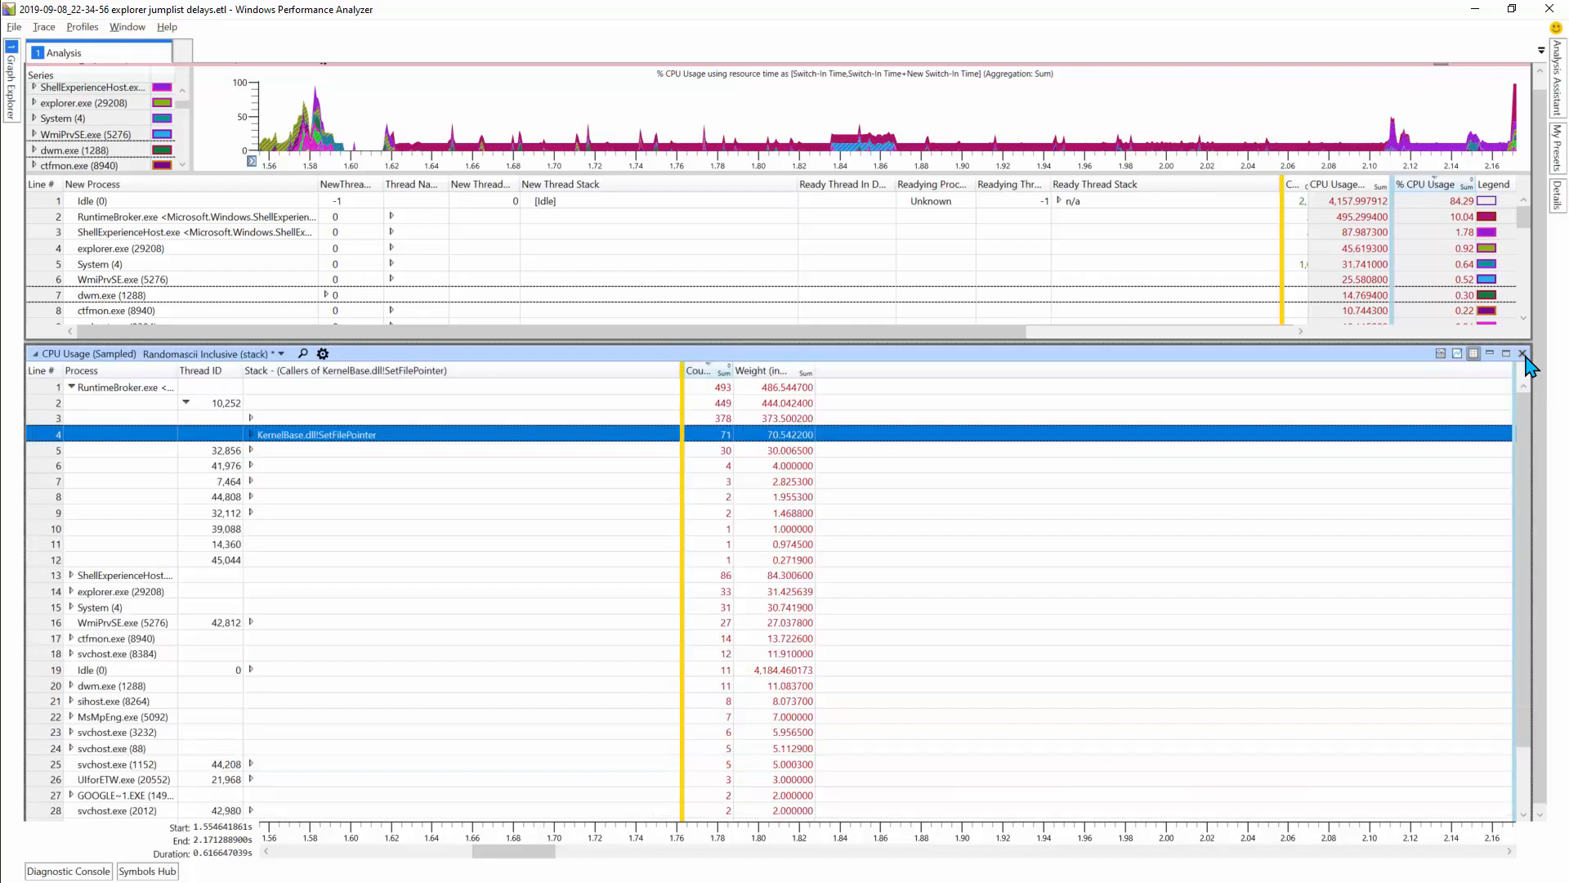
- Add the File I/O graph with the Size by File Name, Process, Stack for Read/Write preset, and enlarge its pane
{"action": "left_click", "coordinate": [11, 90]}
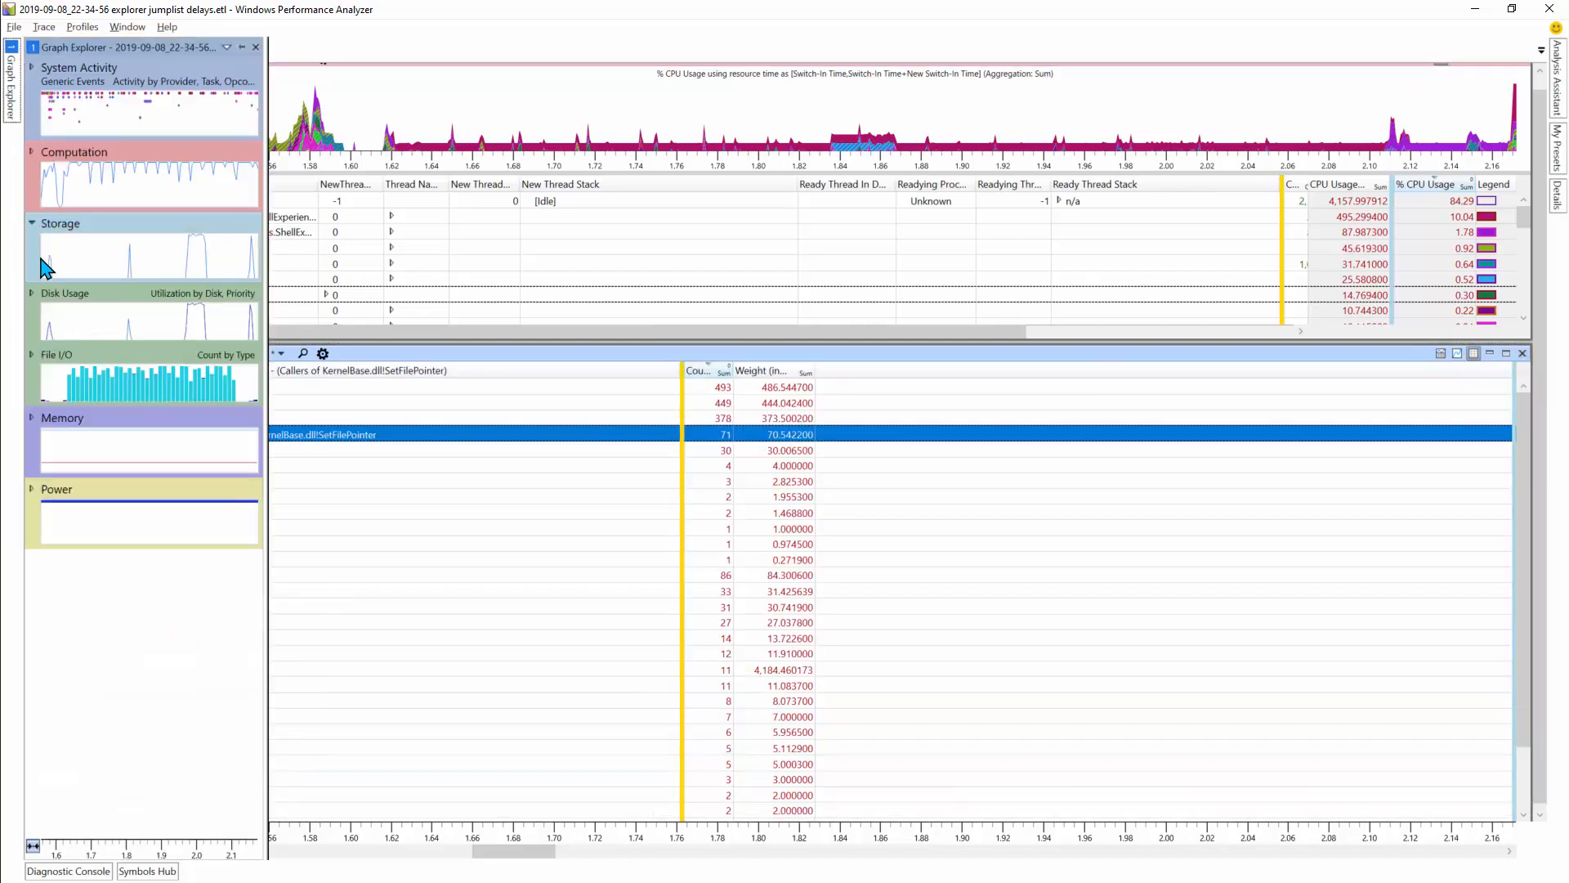
{"action": "left_click_drag", "start_coordinate": [84, 384], "coordinate": [565, 385]}
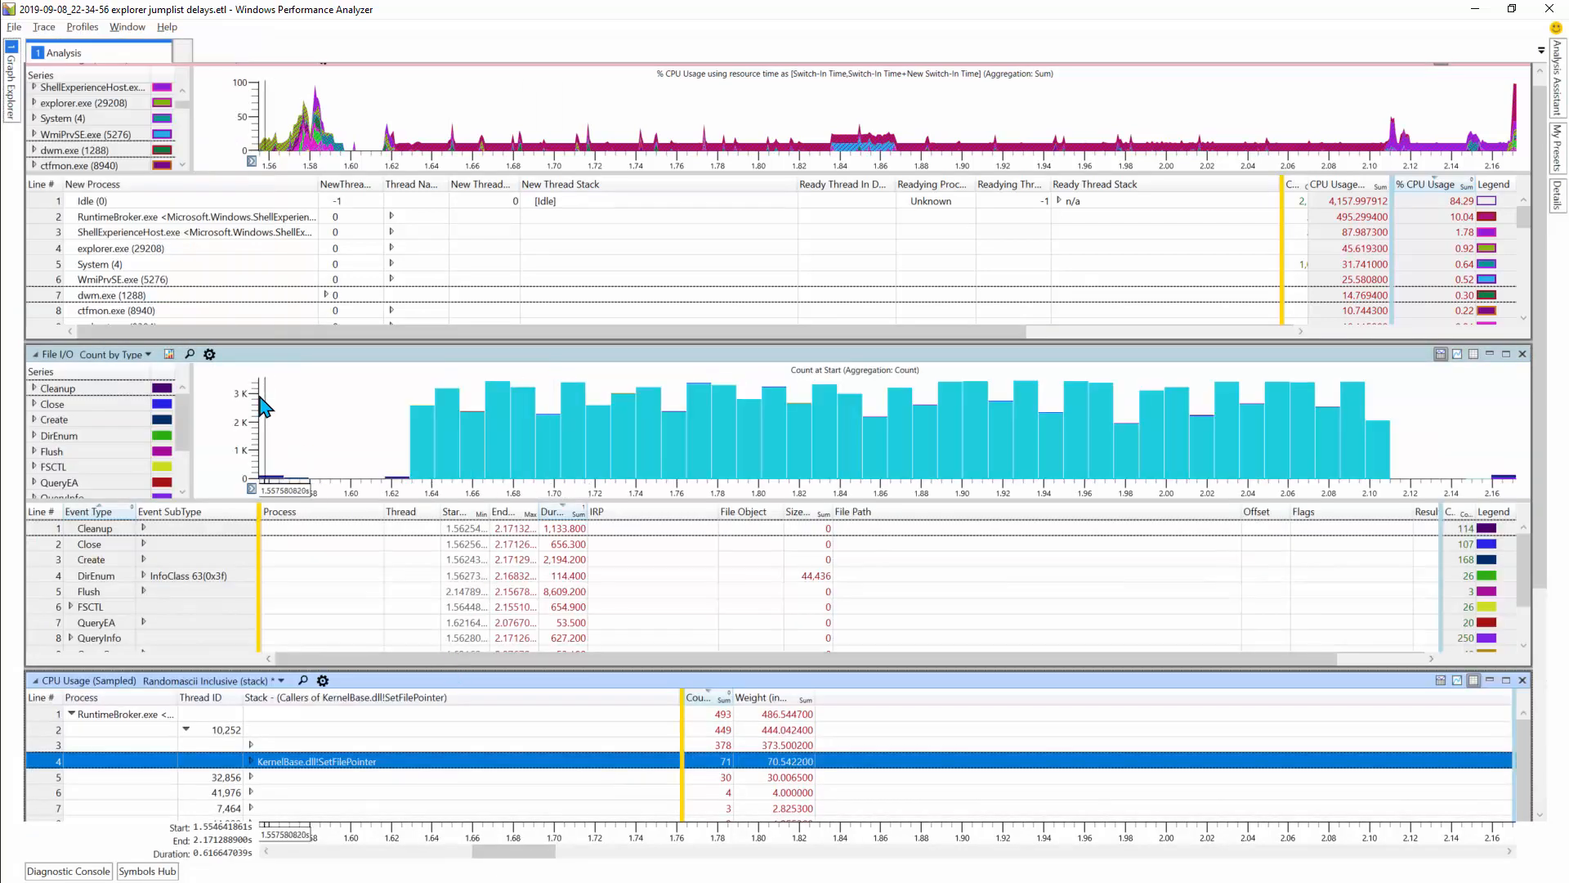
{"action": "left_click", "coordinate": [148, 355]}
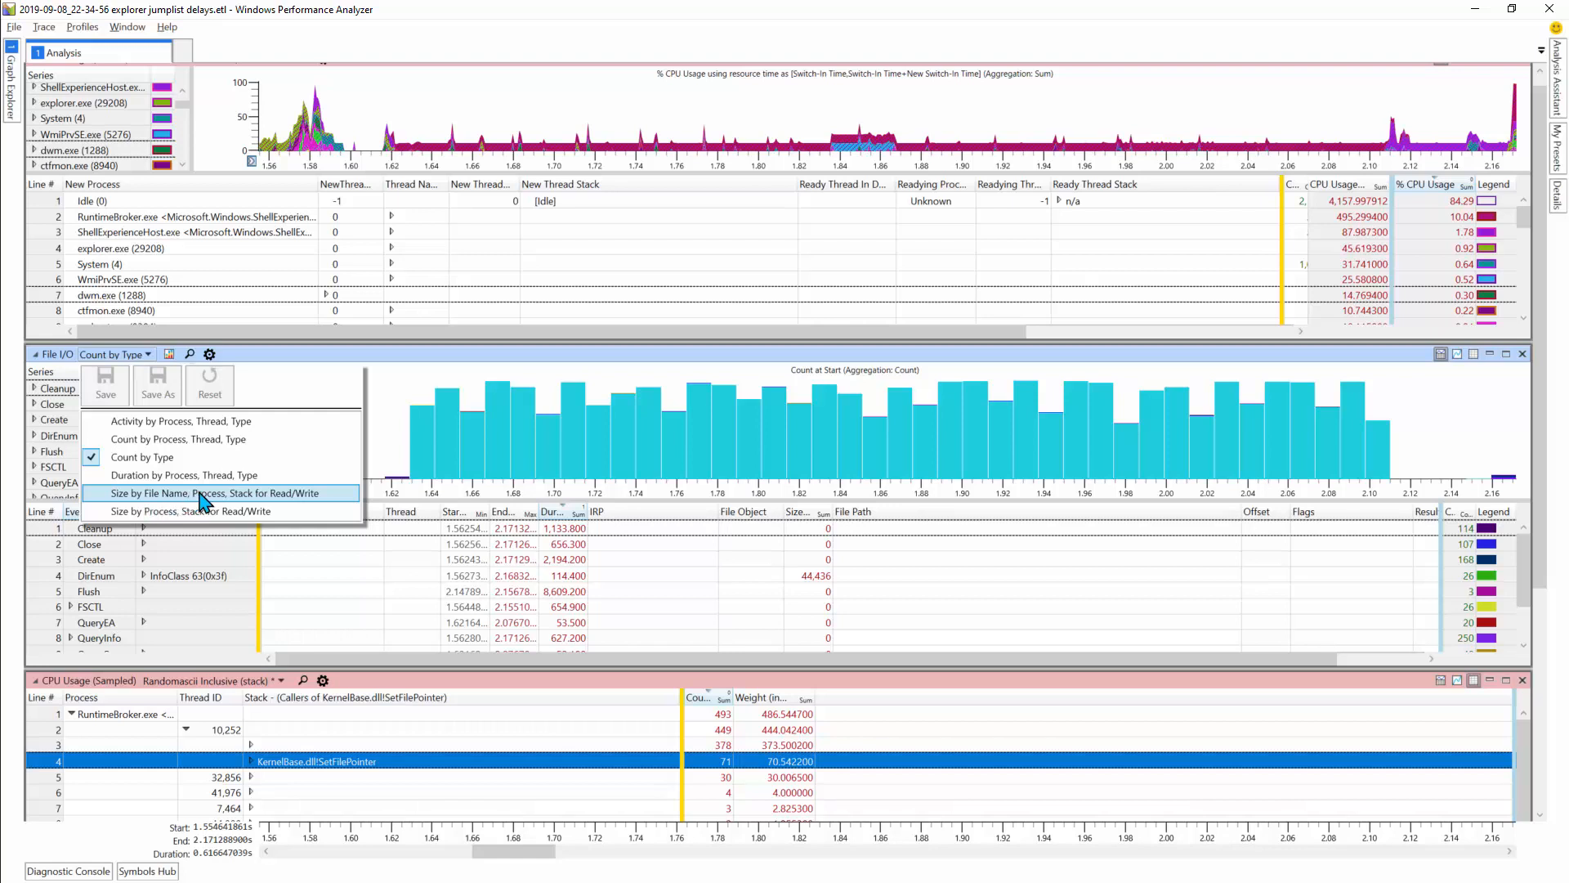
{"action": "left_click", "coordinate": [252, 493]}
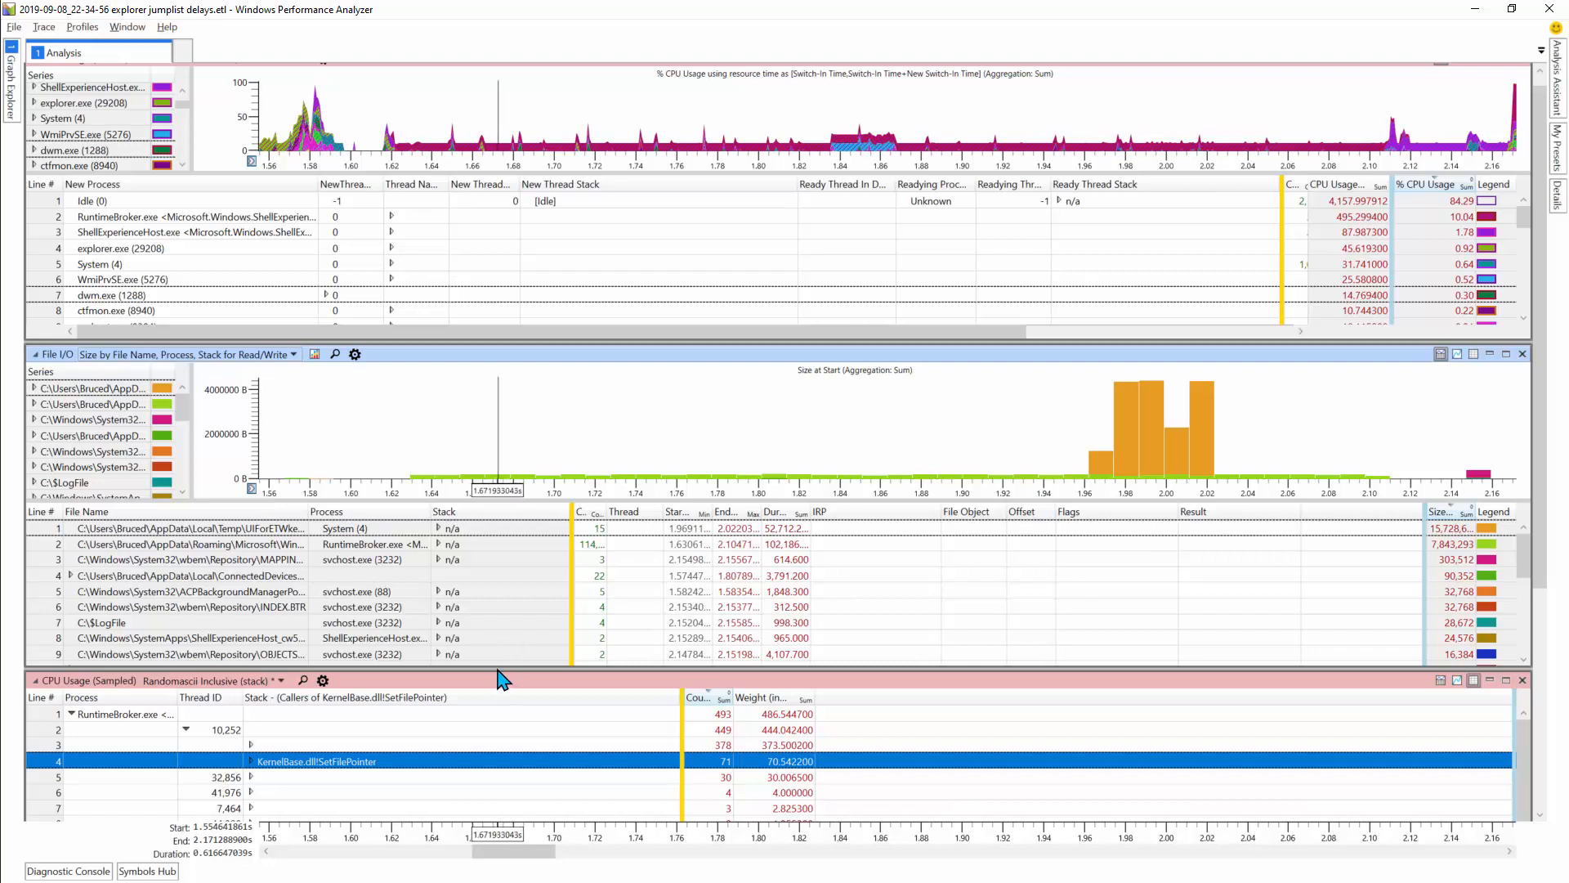
{"action": "left_click_drag", "start_coordinate": [501, 669], "coordinate": [528, 763]}
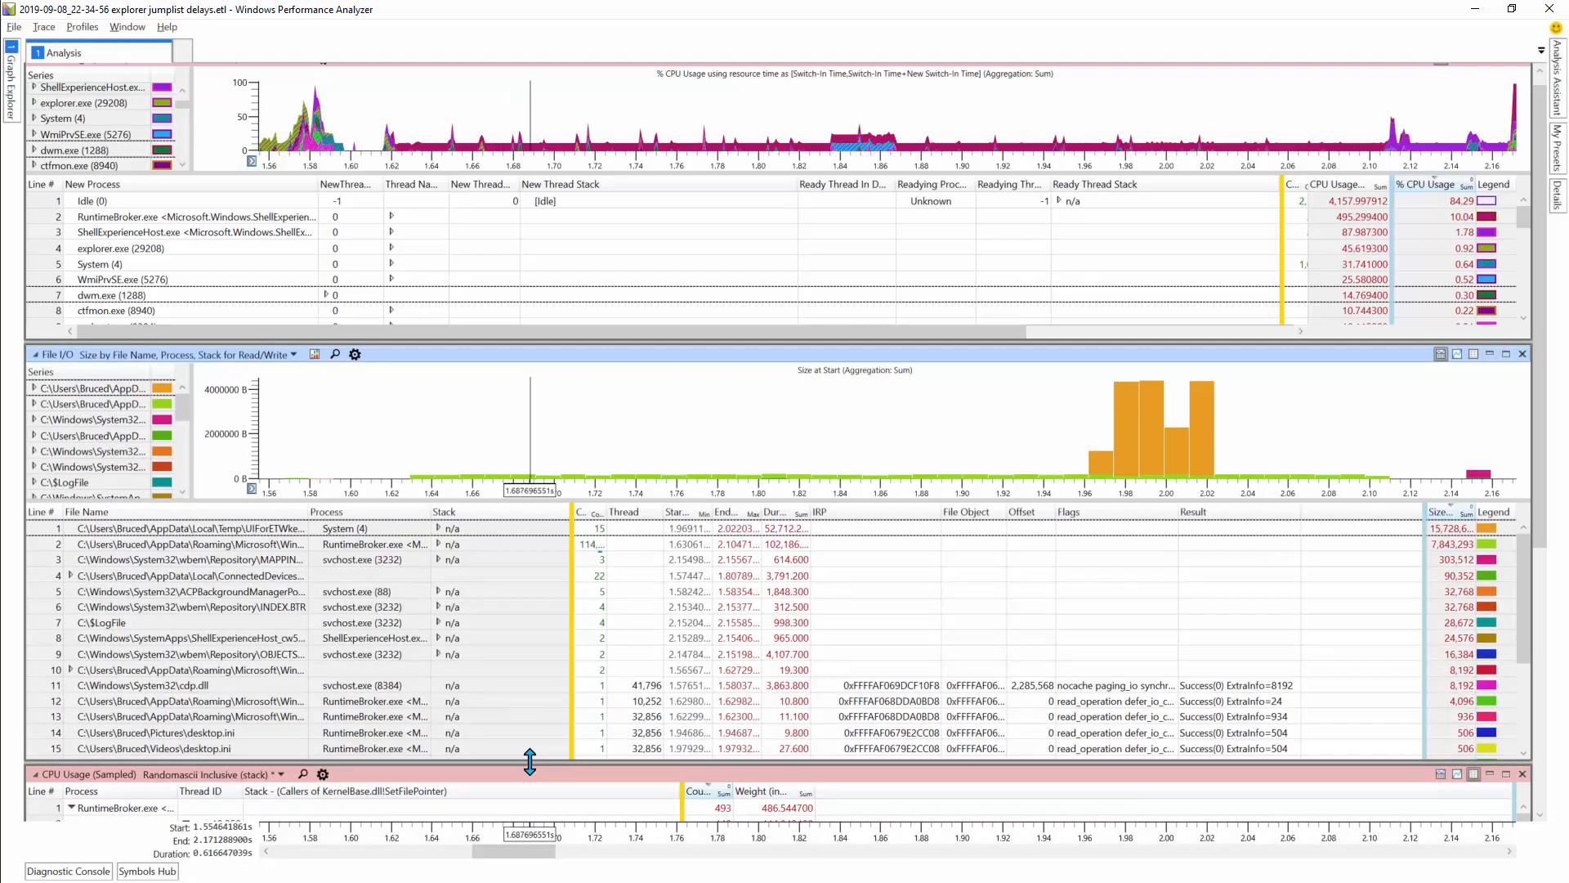
- Remove the Stack column from the File I/O table, place Process before File Name for grouping, and widen the Process column
{"action": "right_click", "coordinate": [476, 515]}
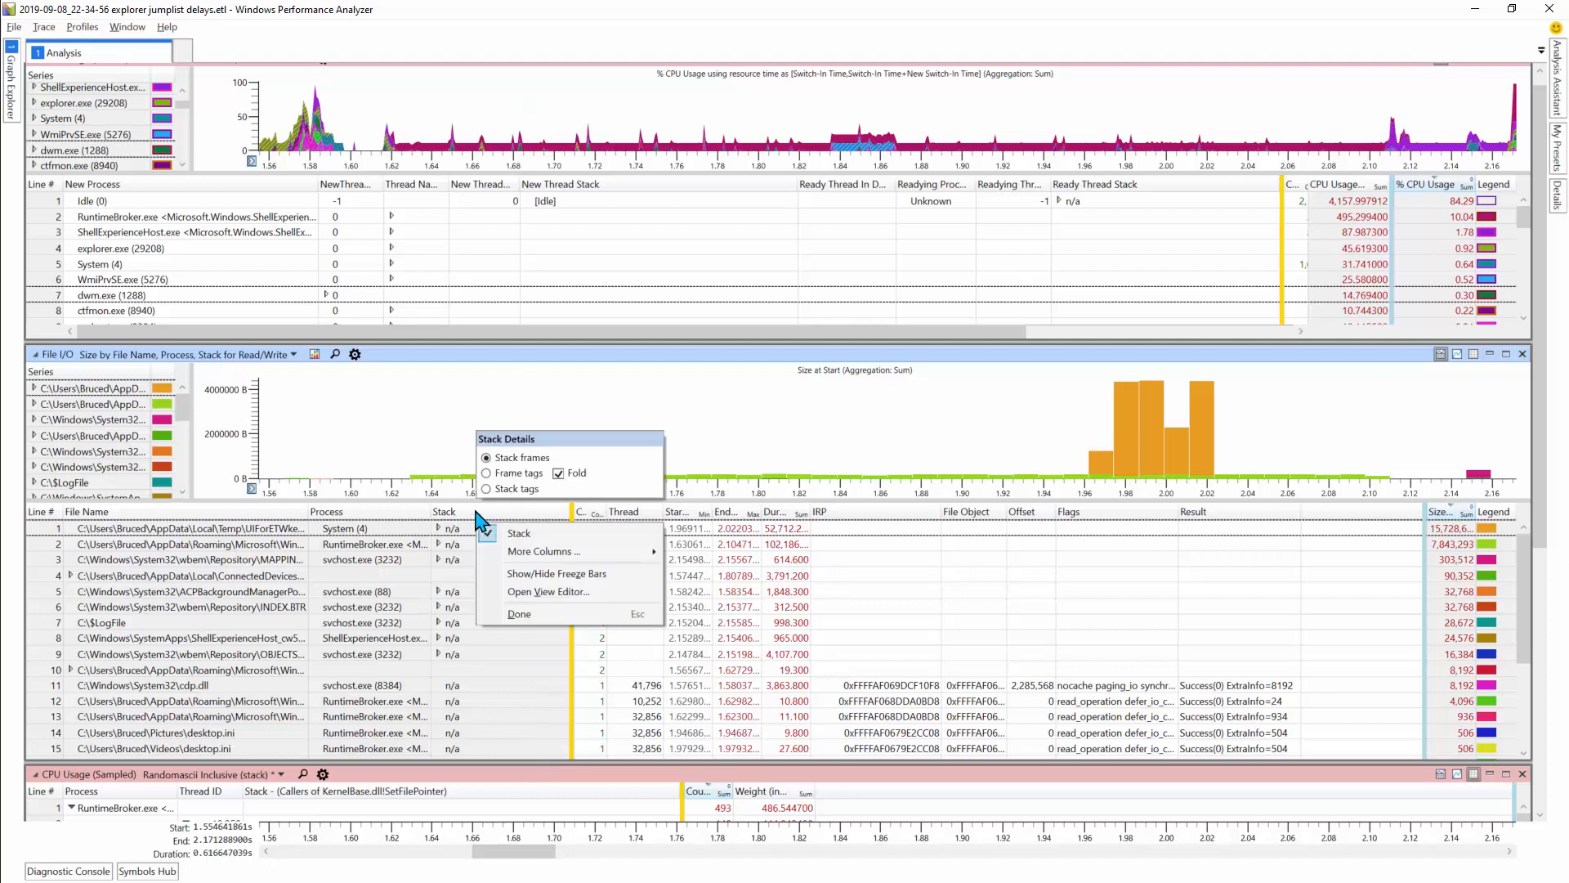
{"action": "left_click", "coordinate": [520, 535]}
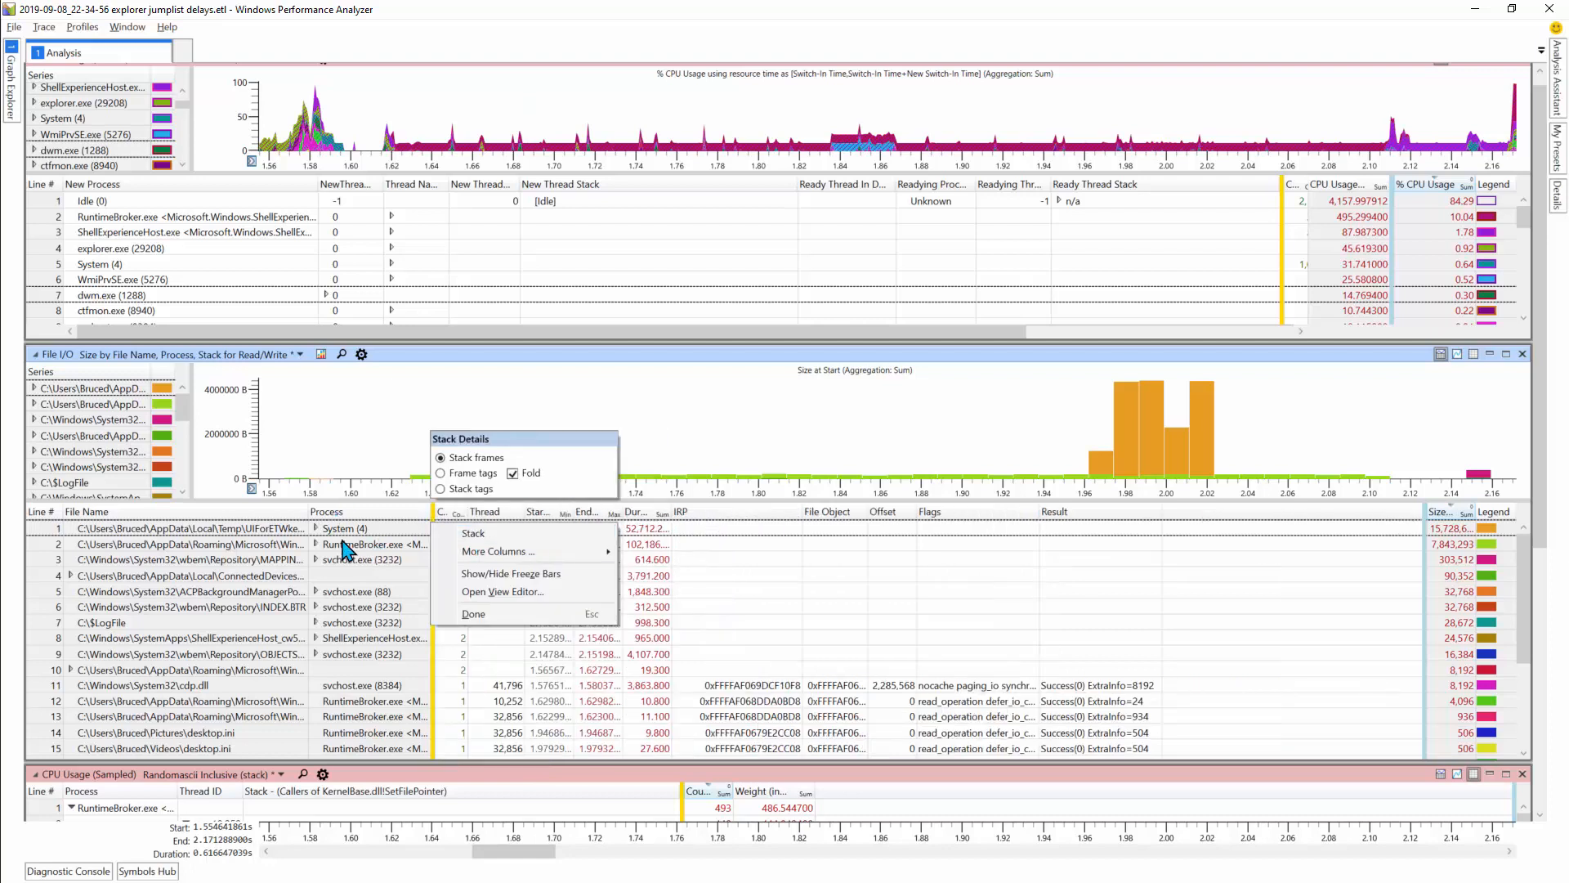
{"action": "left_click", "coordinate": [364, 524]}
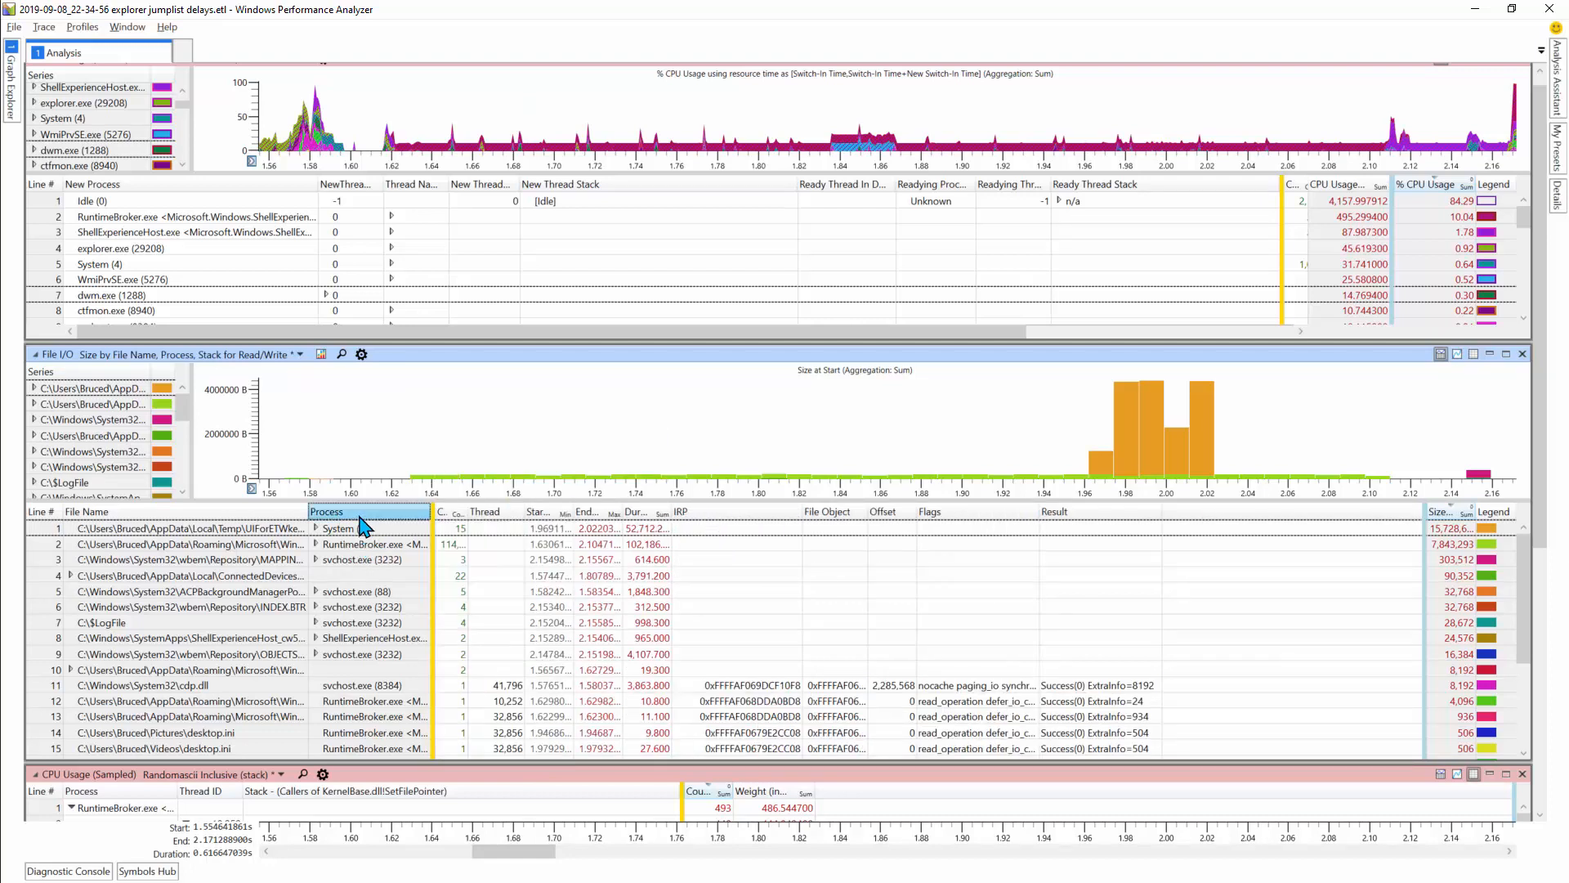
{"action": "left_click_drag", "start_coordinate": [335, 511], "coordinate": [65, 511]}
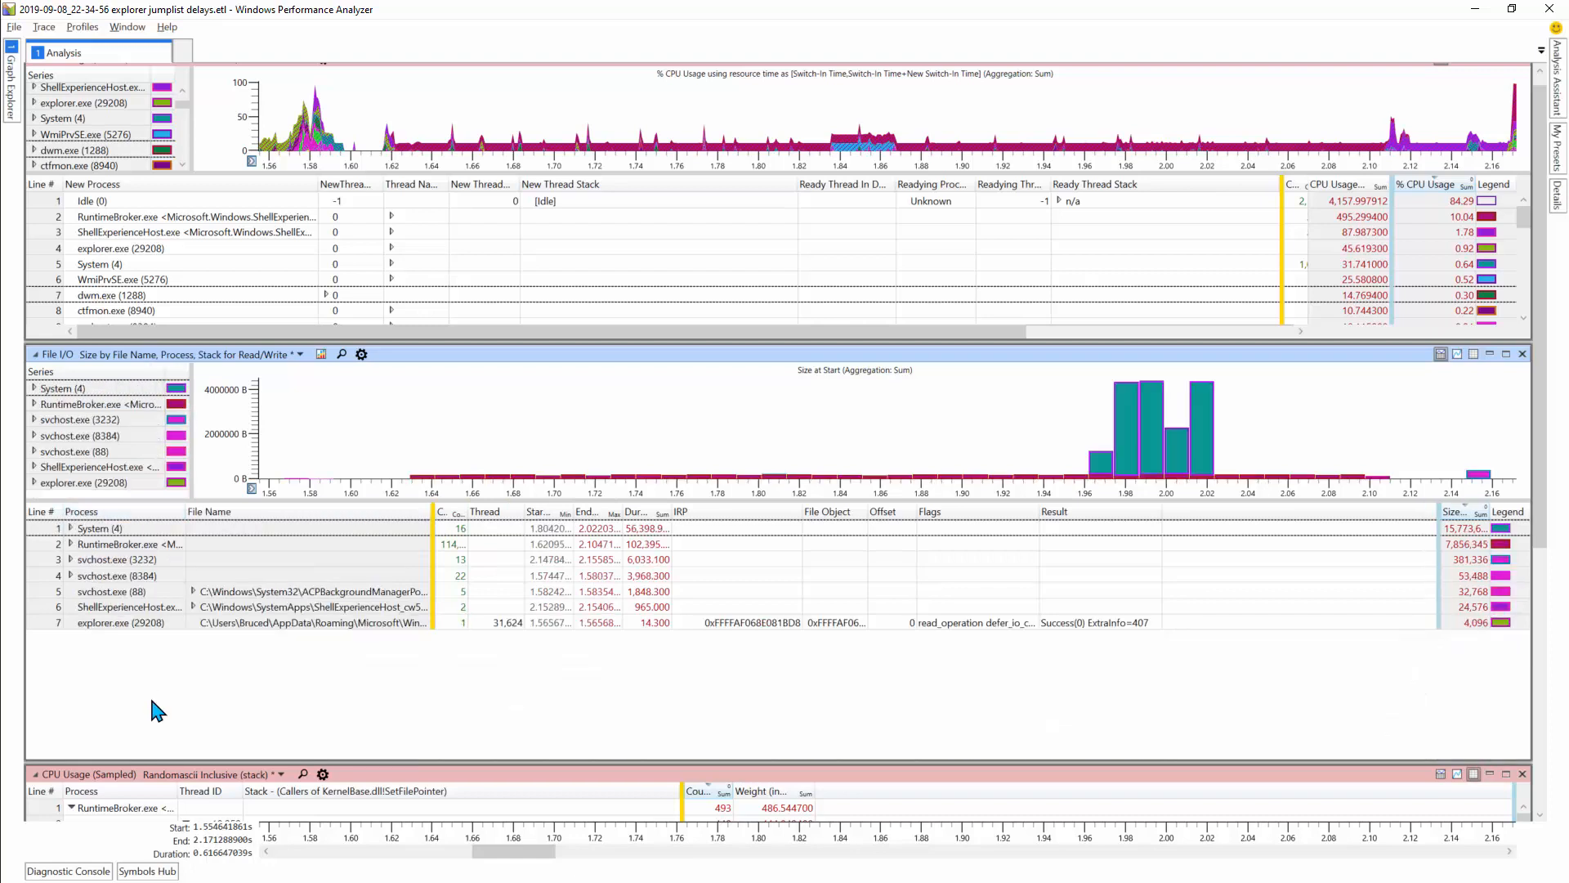
{"action": "left_click_drag", "start_coordinate": [187, 511], "coordinate": [223, 512]}
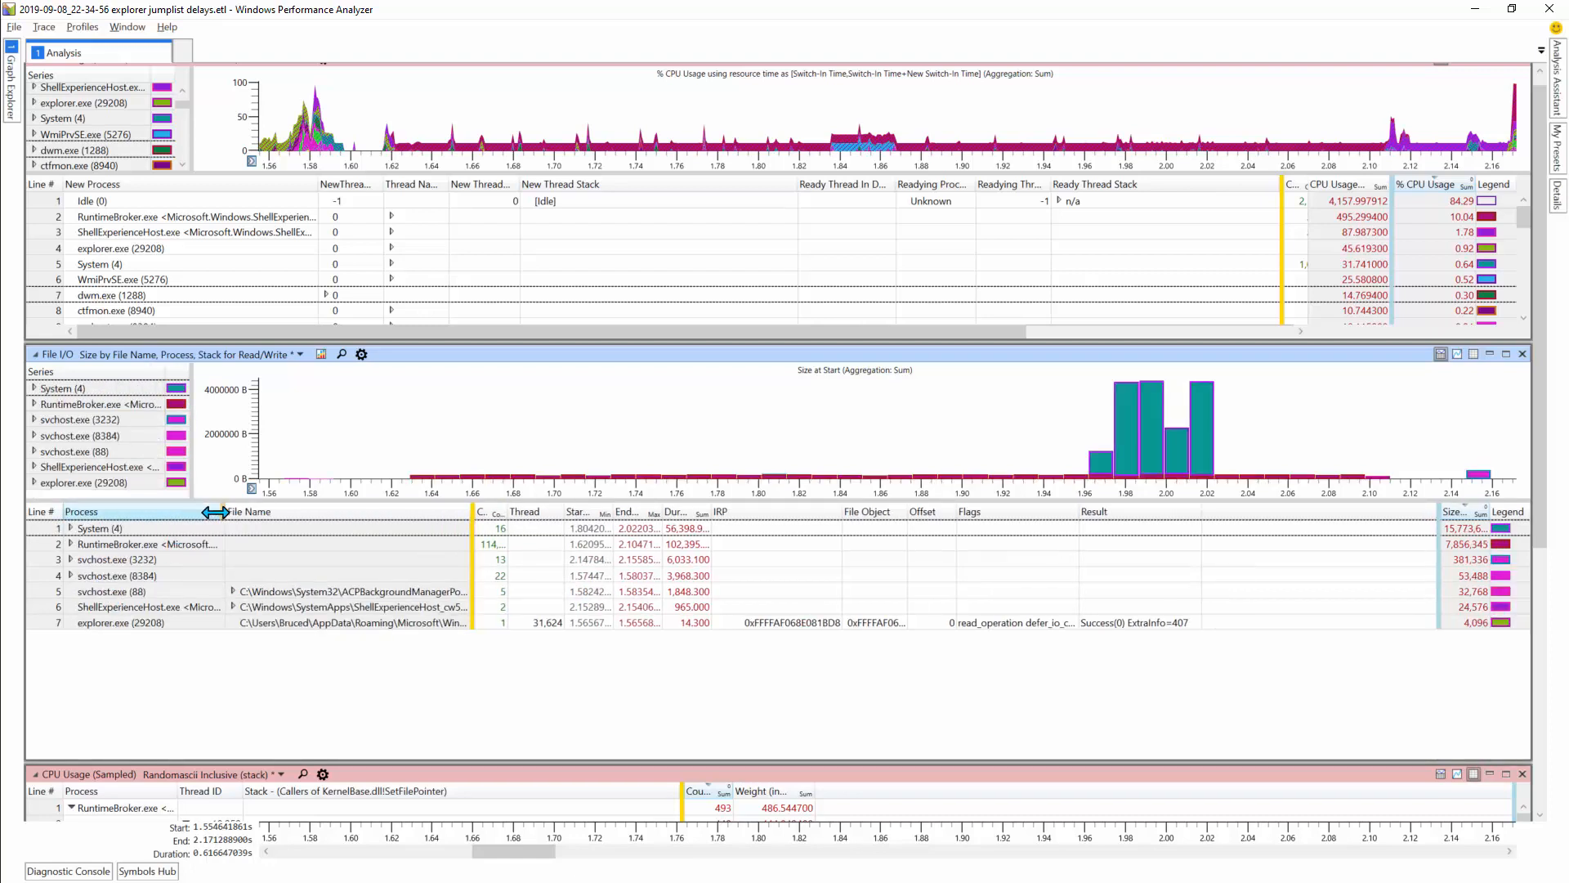
- Expand System (4) in the File I/O table, widen File Name to read its full file paths, and collapse the process
{"action": "left_click", "coordinate": [72, 530]}
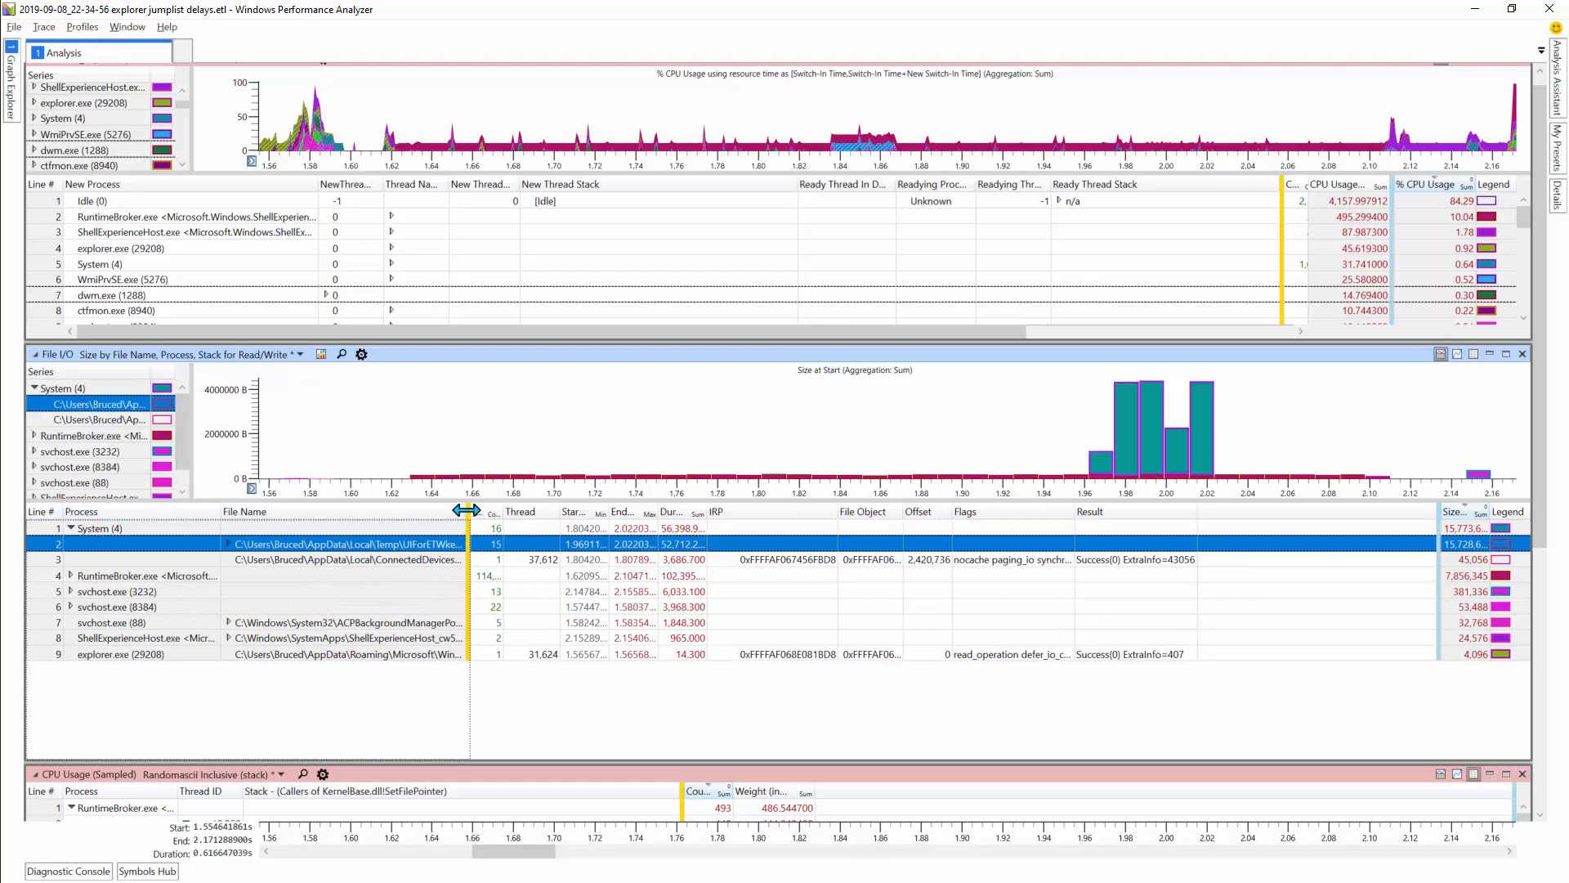
{"action": "left_click_drag", "start_coordinate": [464, 511], "coordinate": [588, 511]}
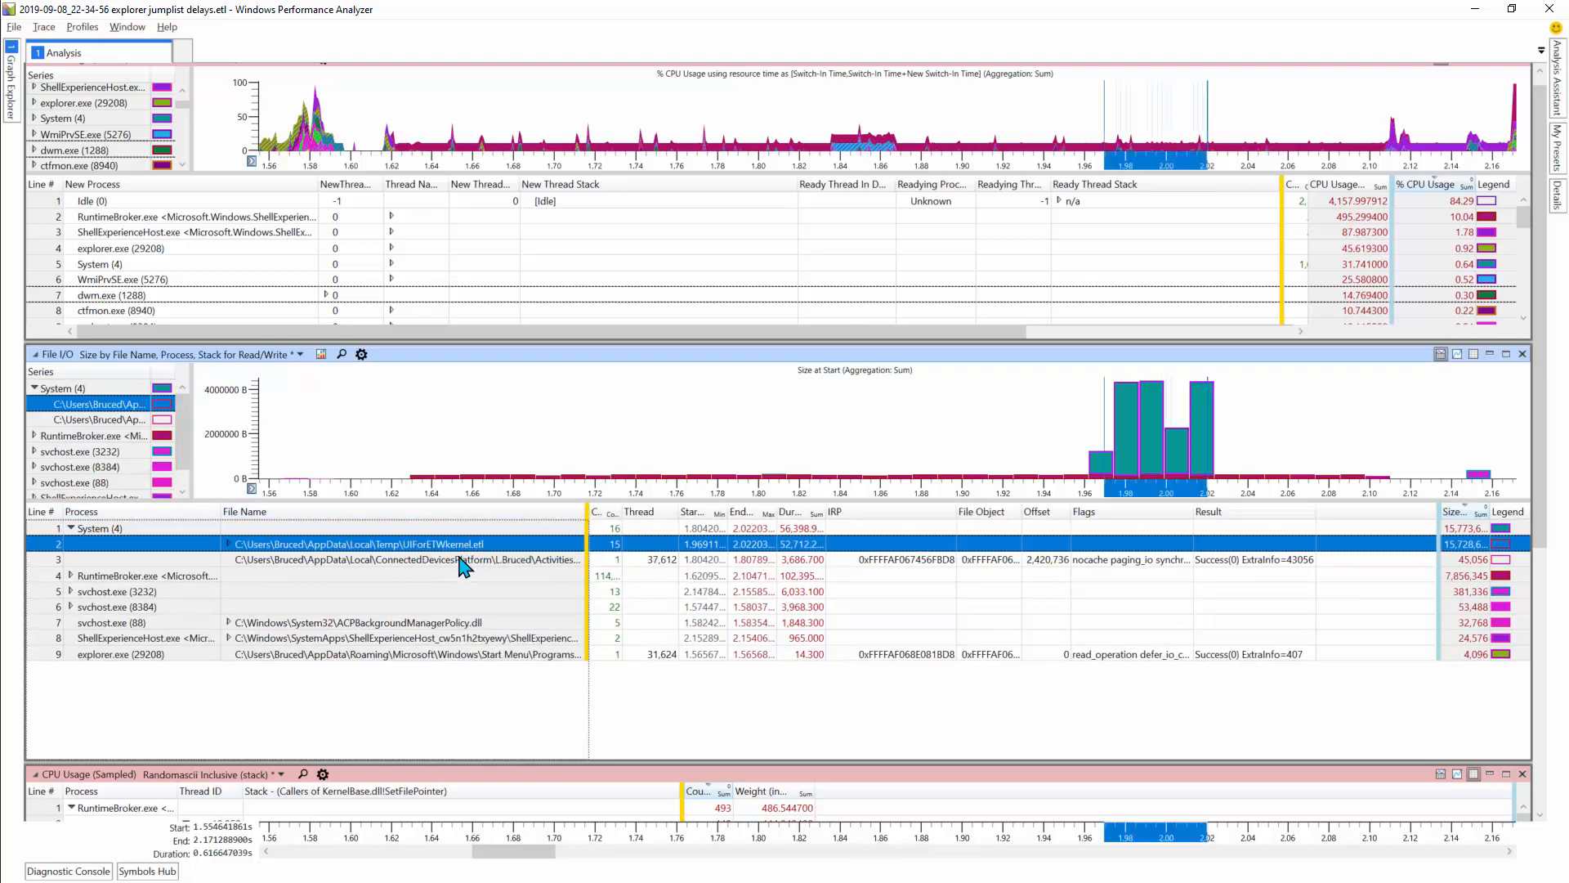
{"action": "left_click", "coordinate": [72, 529]}
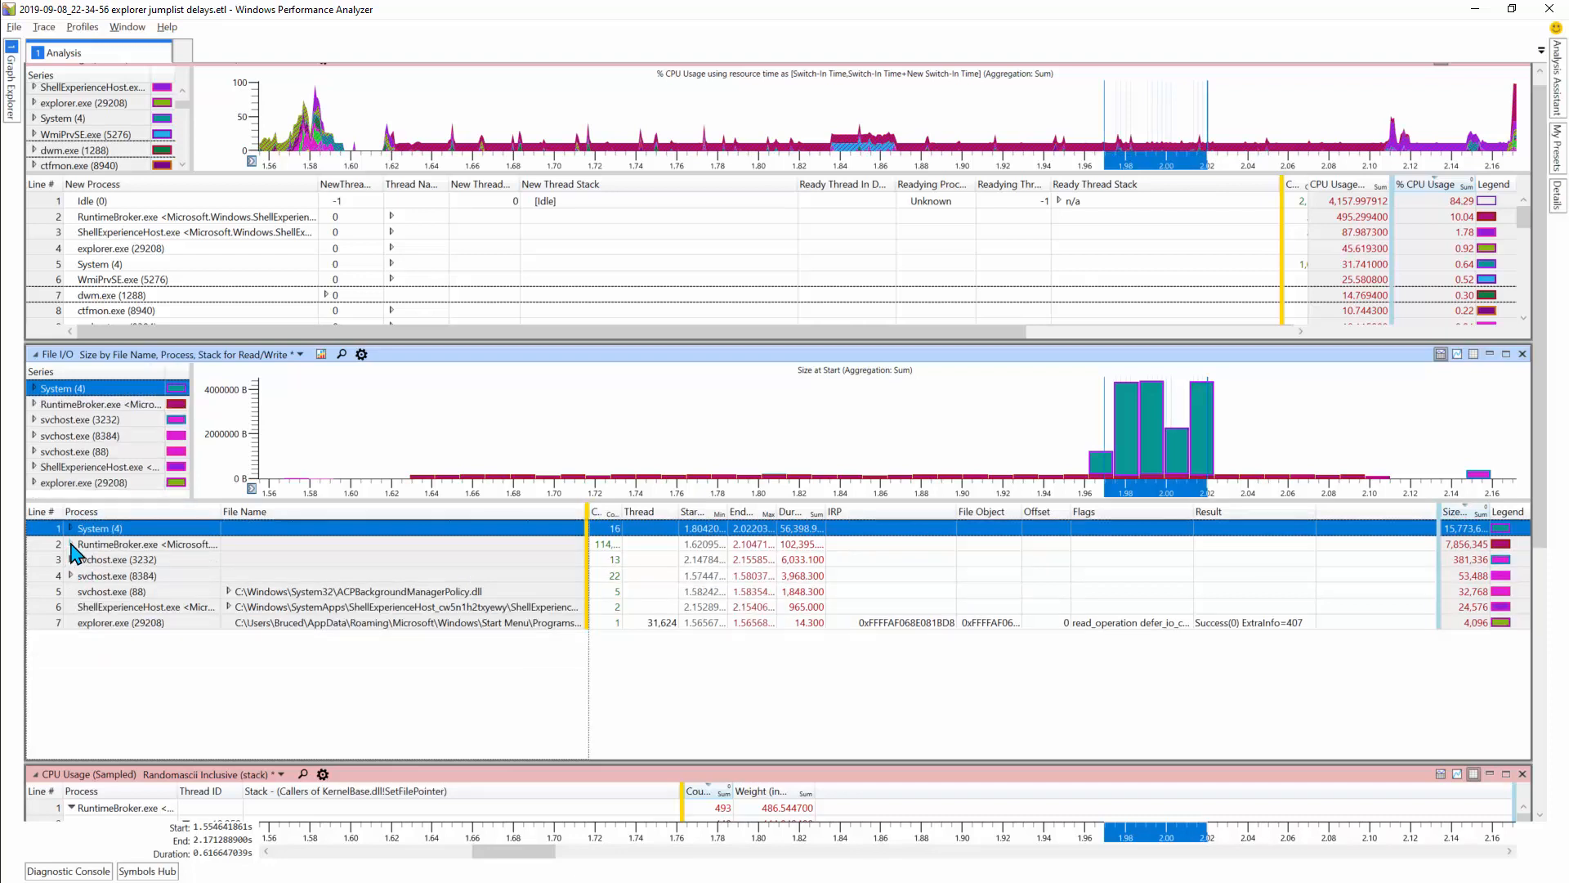
- Expand RuntimeBroker.exe's file I/O, select the f01b4d95cf55d32a.automaticDestinations-ms file, and widen File Name and Count to read its full path and count
{"action": "left_click", "coordinate": [71, 544]}
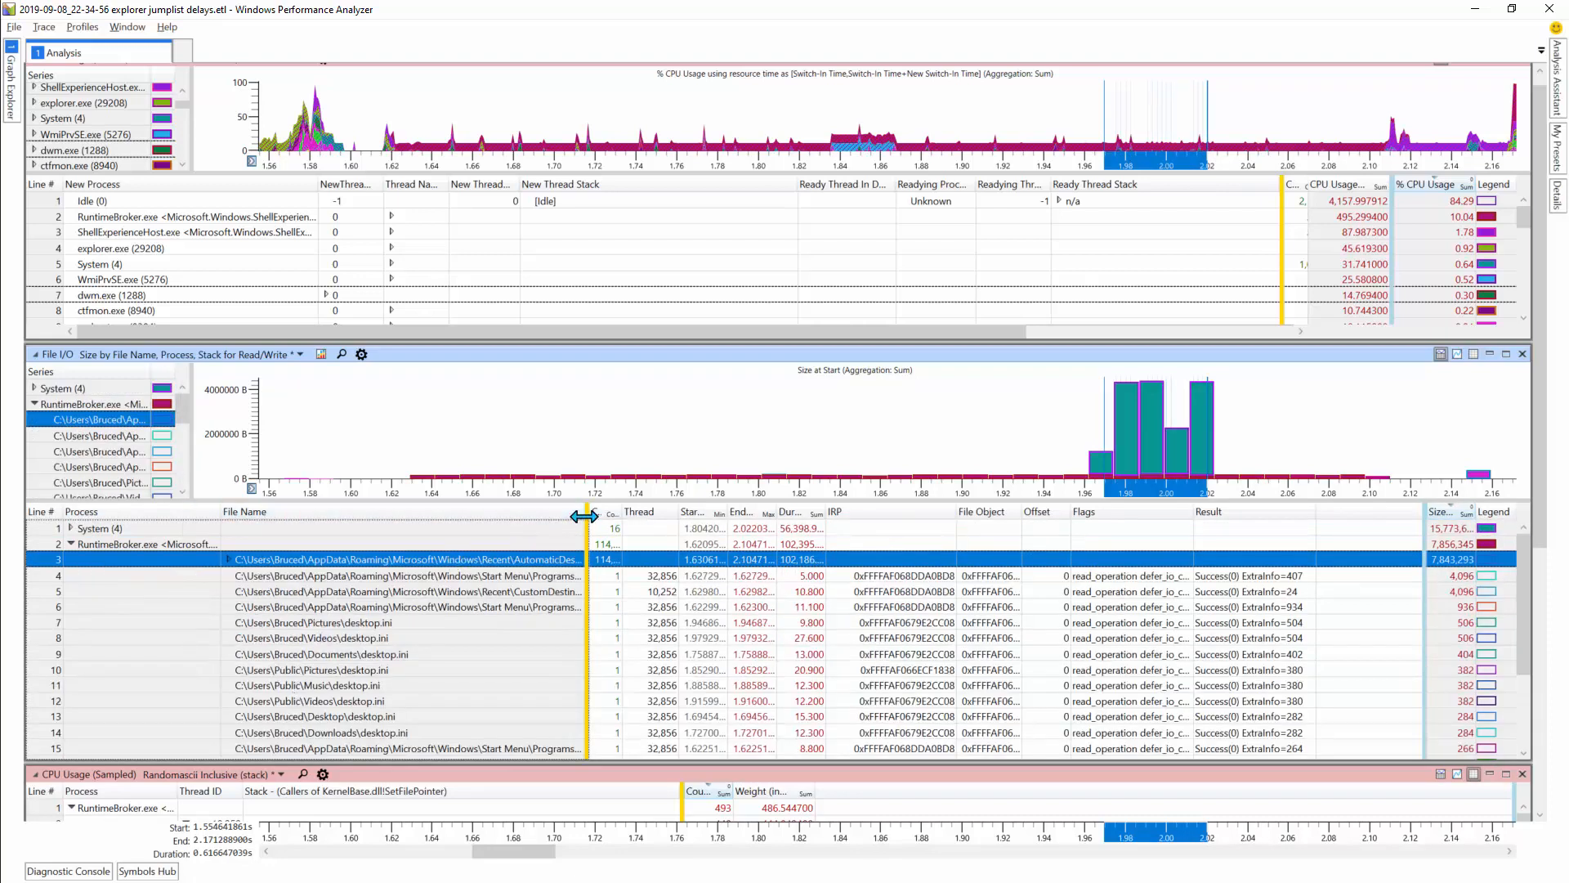
{"action": "left_click_drag", "start_coordinate": [587, 512], "coordinate": [834, 513]}
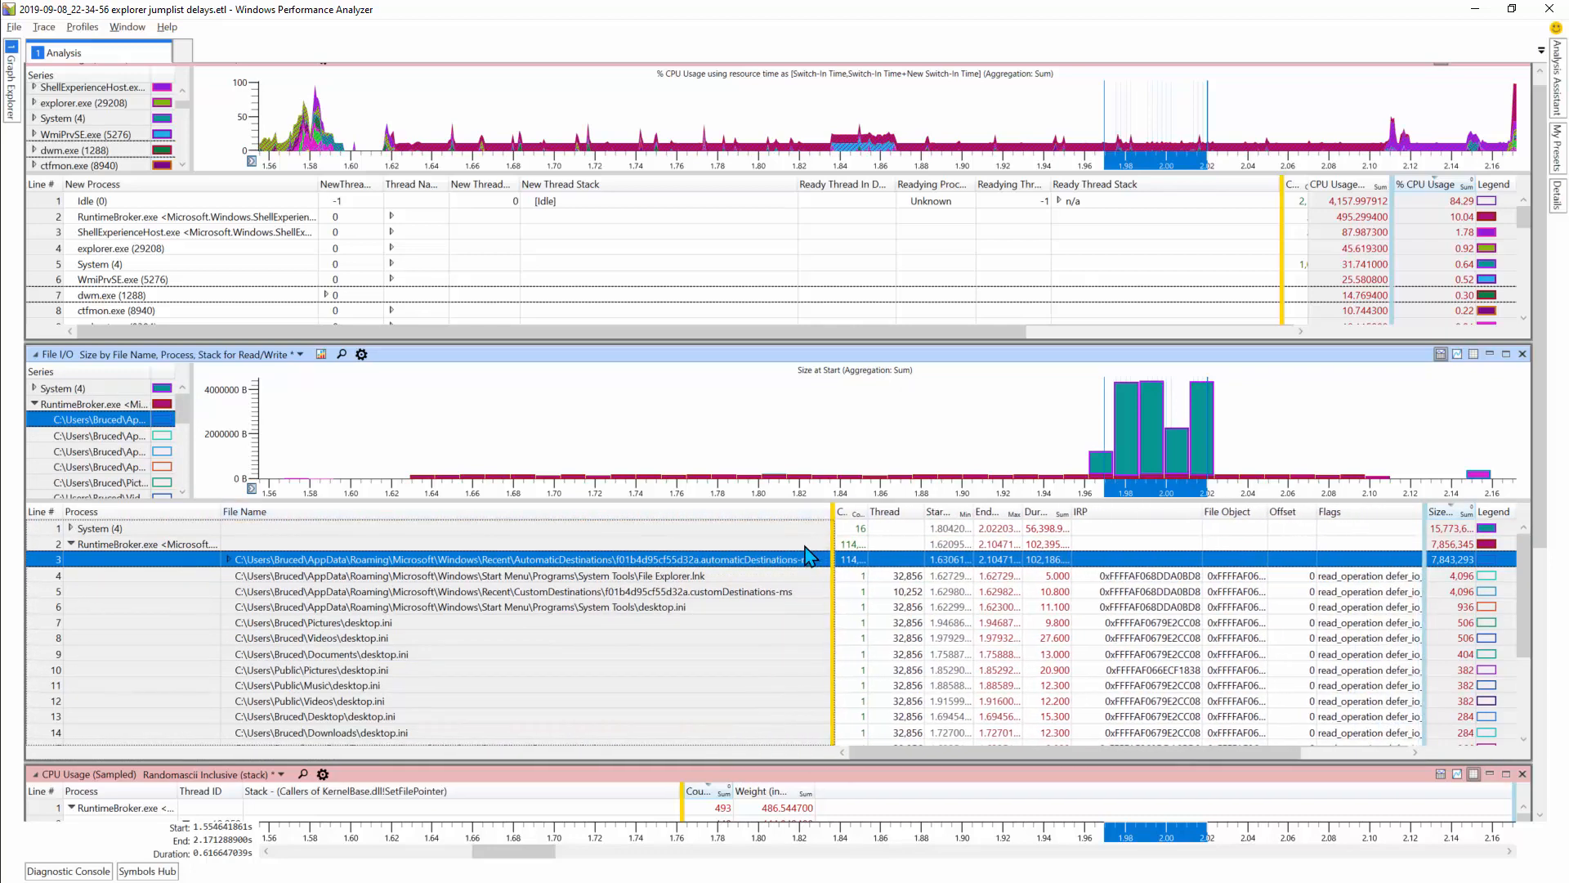
{"action": "left_click", "coordinate": [756, 564]}
{"action": "left_click_drag", "start_coordinate": [865, 514], "coordinate": [880, 516]}
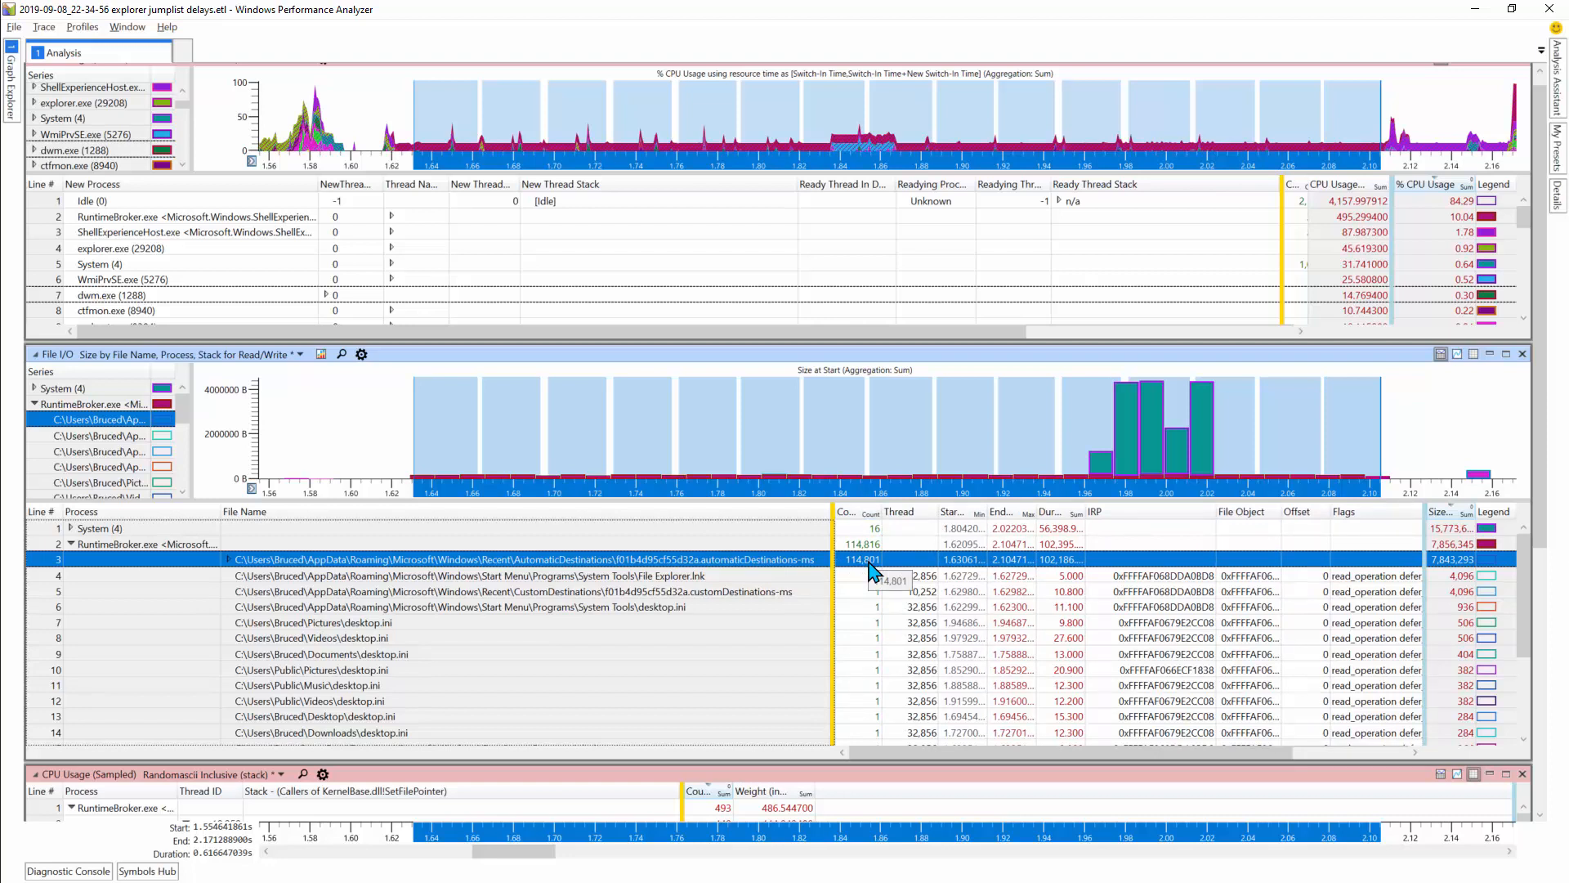
- Add the Event Type column to the File I/O table beside File Name
{"action": "right_click", "coordinate": [722, 515]}
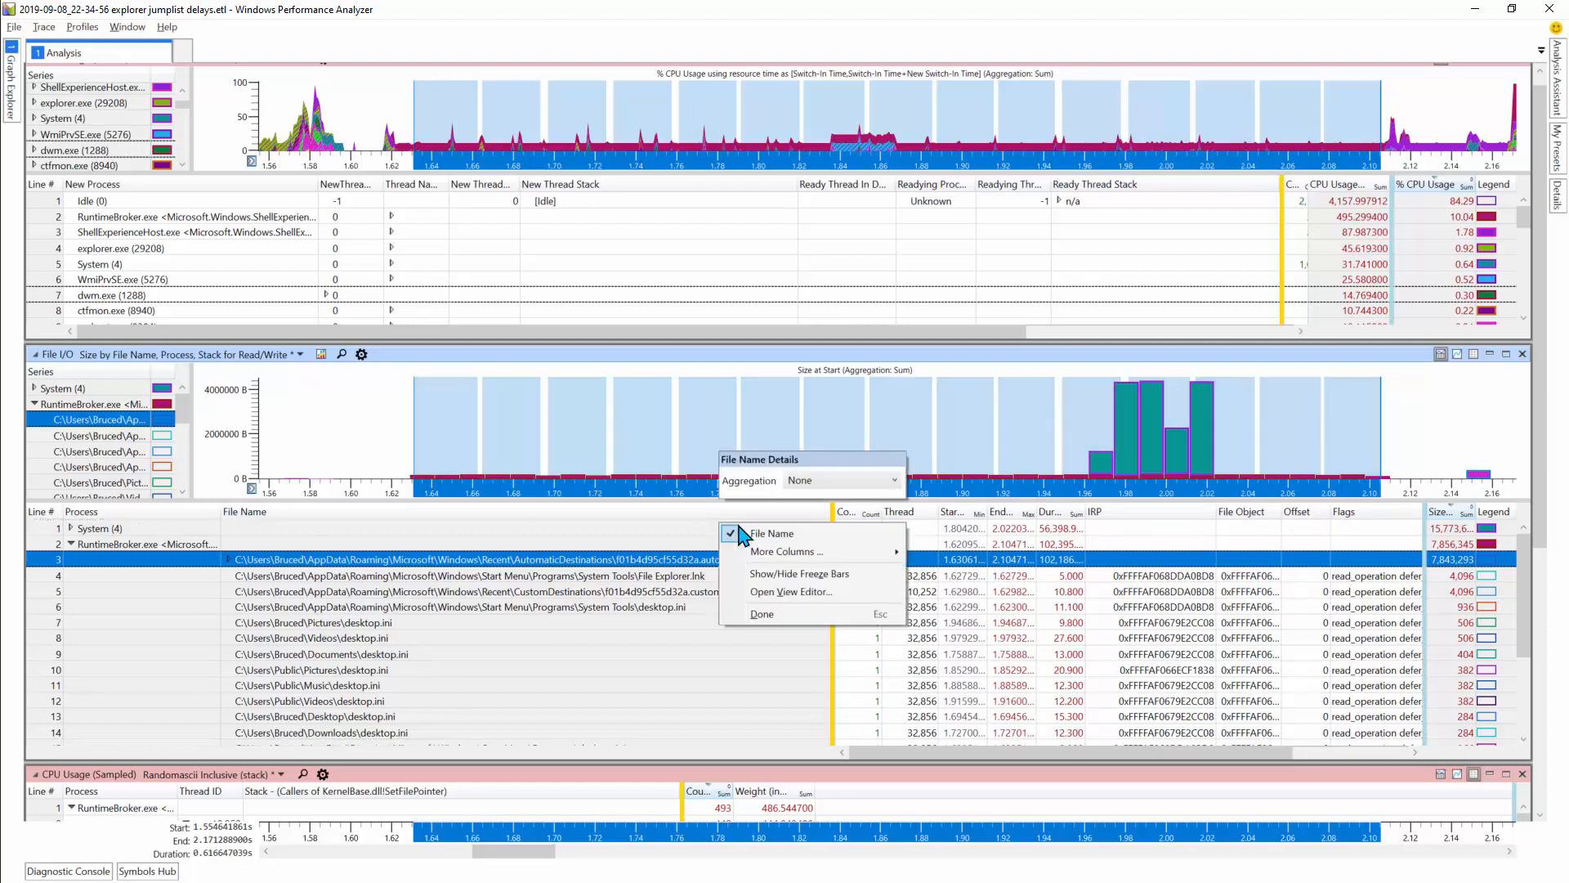
{"action": "mouse_move", "coordinate": [782, 553]}
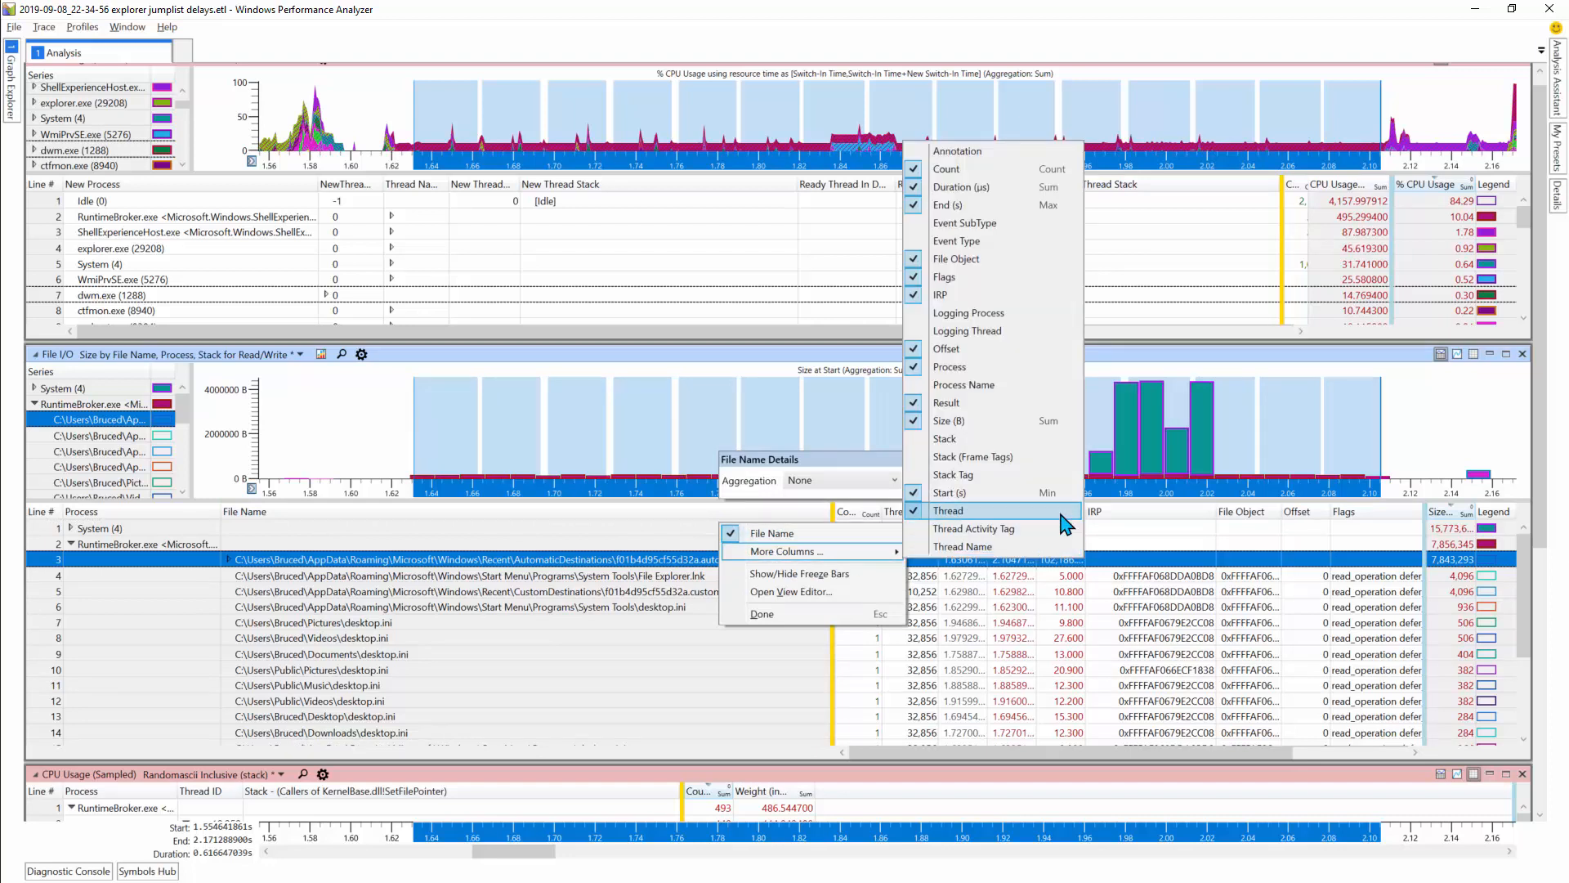
{"action": "left_click", "coordinate": [998, 241]}
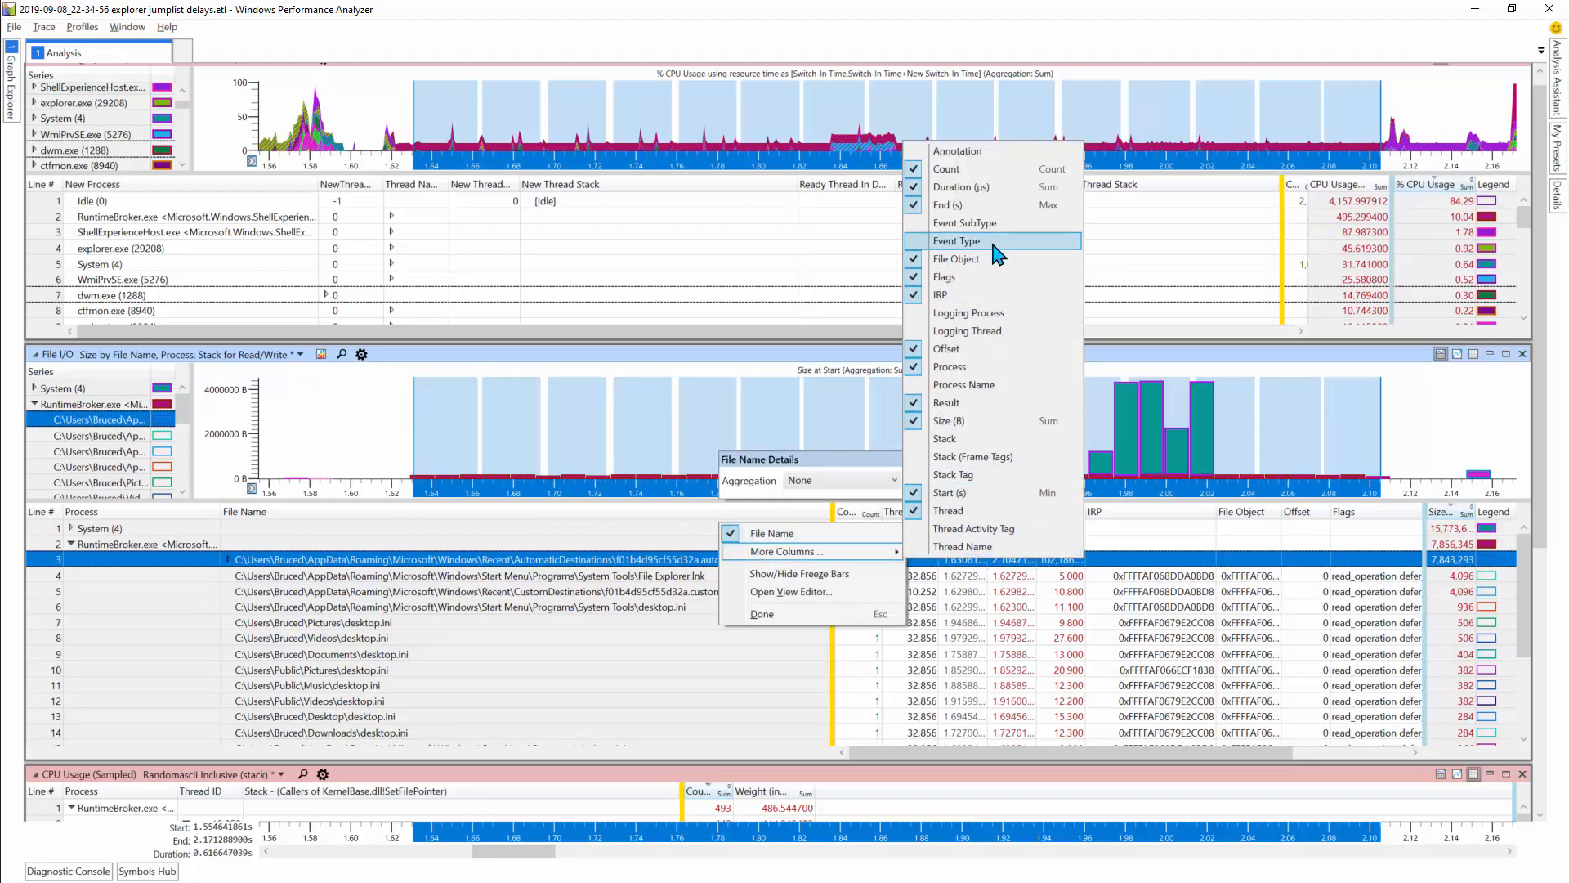
{"action": "left_click", "coordinate": [666, 642]}
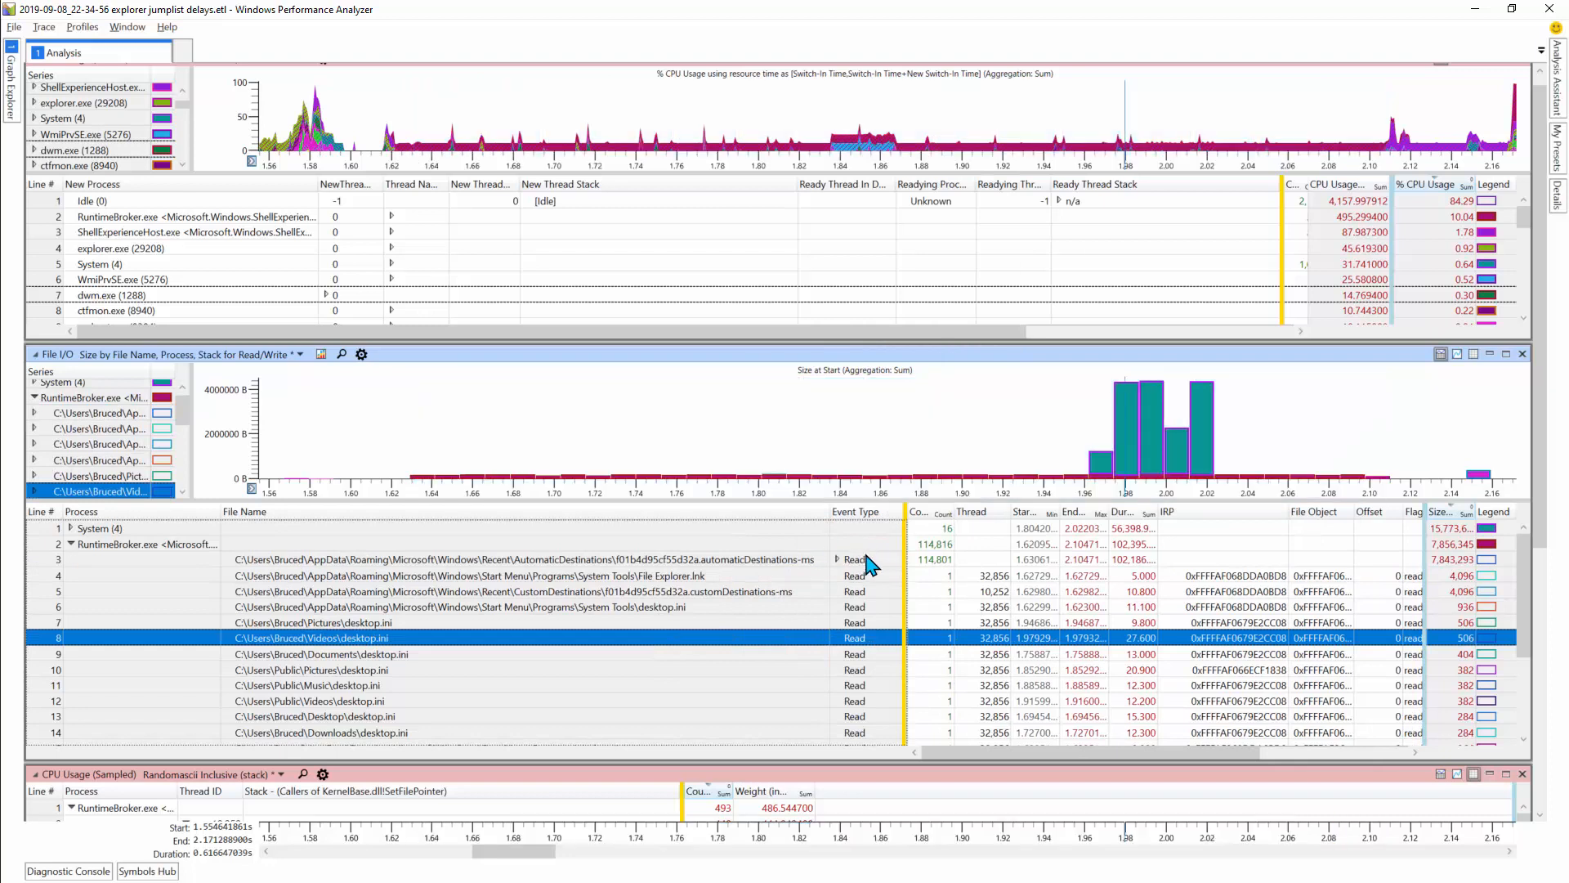